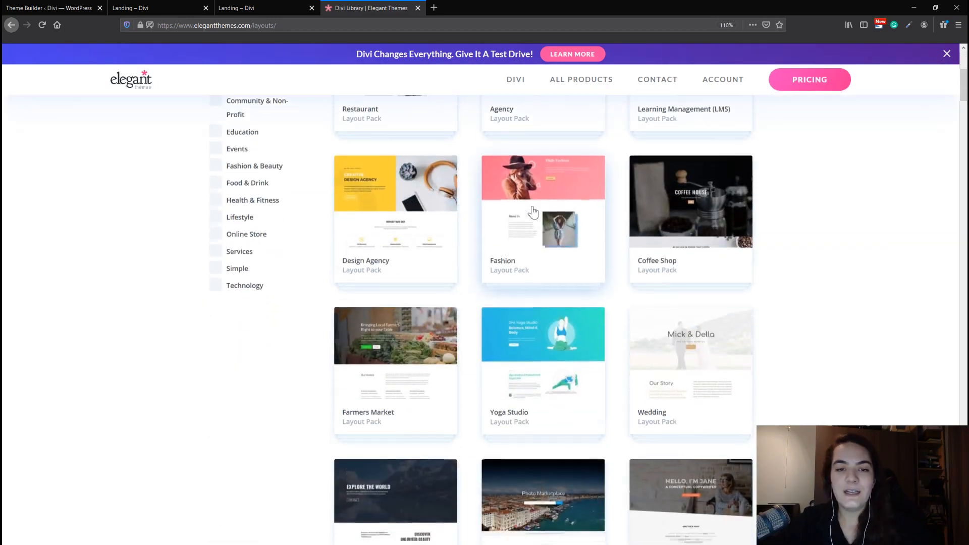
Step: Browse the layout packs in the Divi layouts library through to the end of the list
{"action": "scroll", "coordinate": [530, 210], "scroll_direction": "down", "scroll_amount": 20}
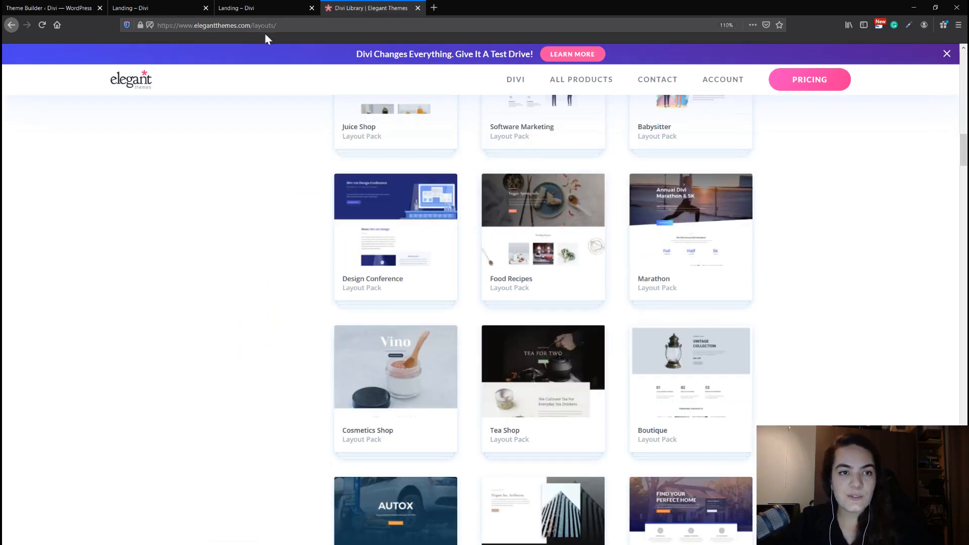
{"action": "scroll", "coordinate": [519, 210], "scroll_direction": "up", "scroll_amount": 5}
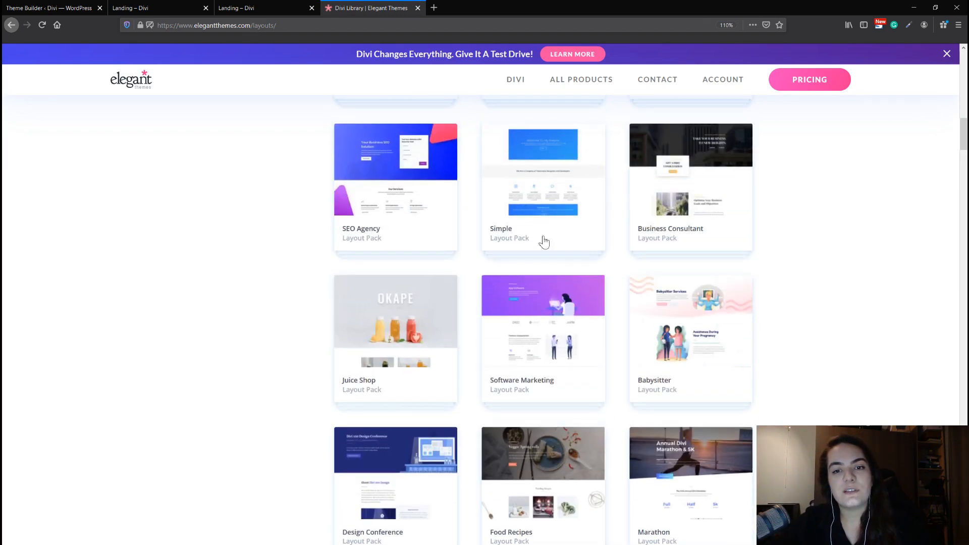
{"action": "scroll", "coordinate": [540, 237], "scroll_direction": "down", "scroll_amount": 10}
{"action": "scroll", "coordinate": [524, 320], "scroll_direction": "down", "scroll_amount": 20}
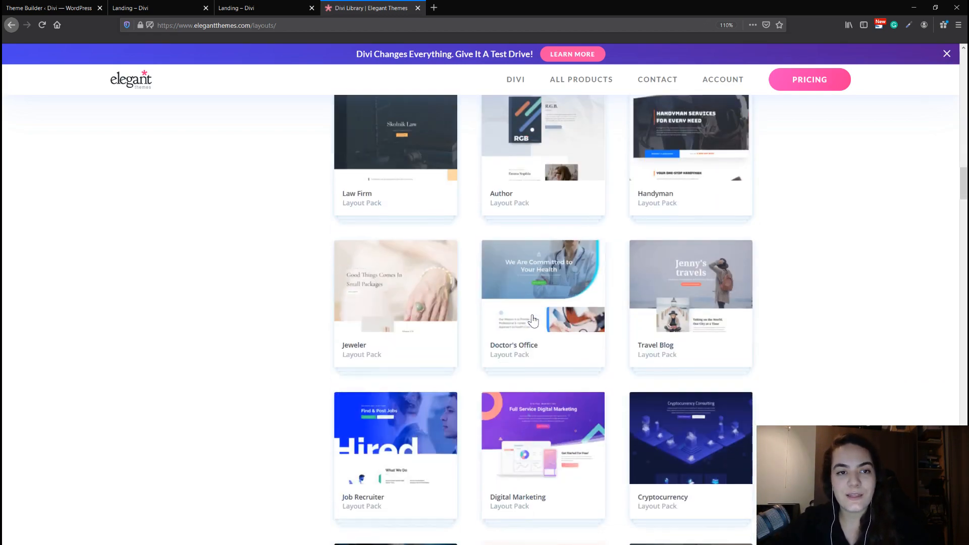
{"action": "scroll", "coordinate": [534, 320], "scroll_direction": "down", "scroll_amount": 20}
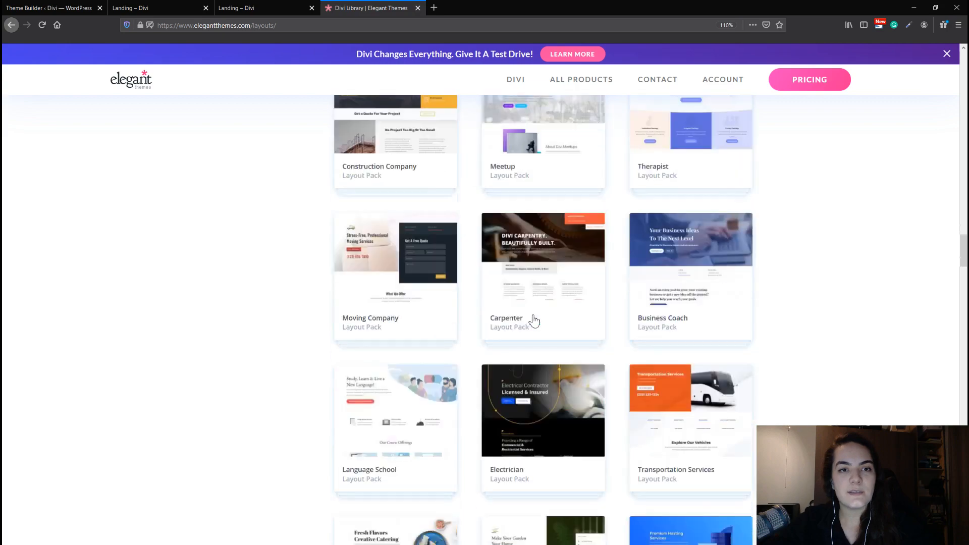
{"action": "scroll", "coordinate": [532, 320], "scroll_direction": "down", "scroll_amount": 15}
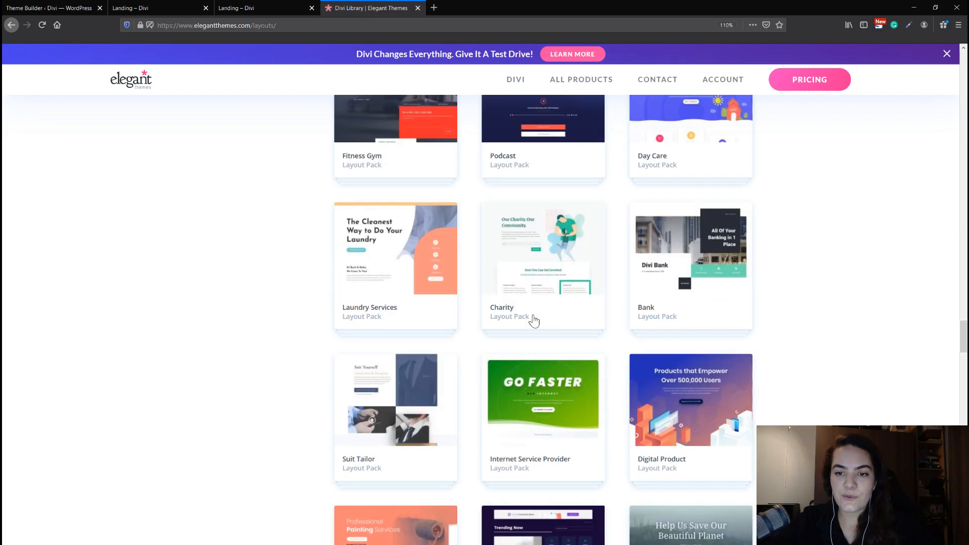
{"action": "left_click_drag", "start_coordinate": [963, 346], "coordinate": [962, 520]}
{"action": "scroll", "coordinate": [550, 306], "scroll_direction": "up", "scroll_amount": 2}
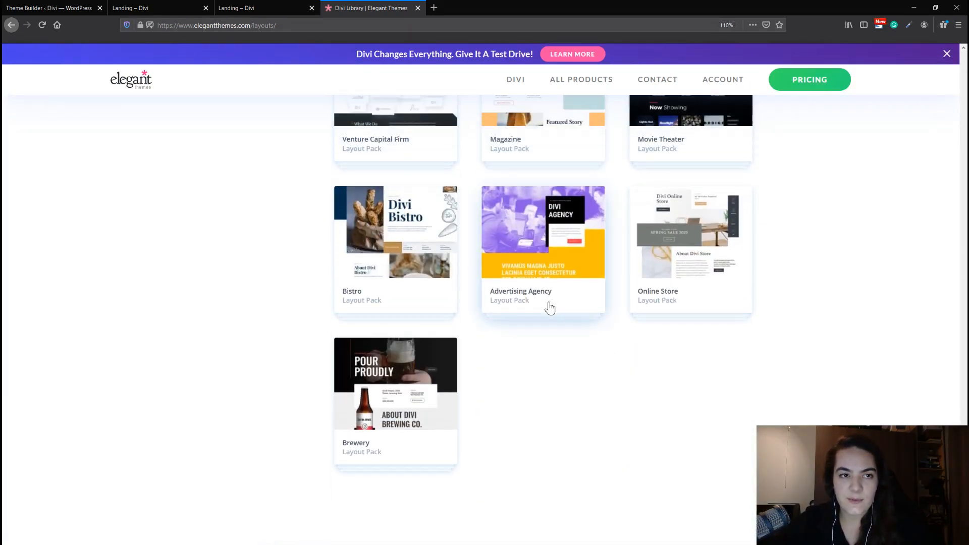
Step: Open the Bistro layout pack and examine the live demo of its landing page
{"action": "left_click", "coordinate": [359, 226]}
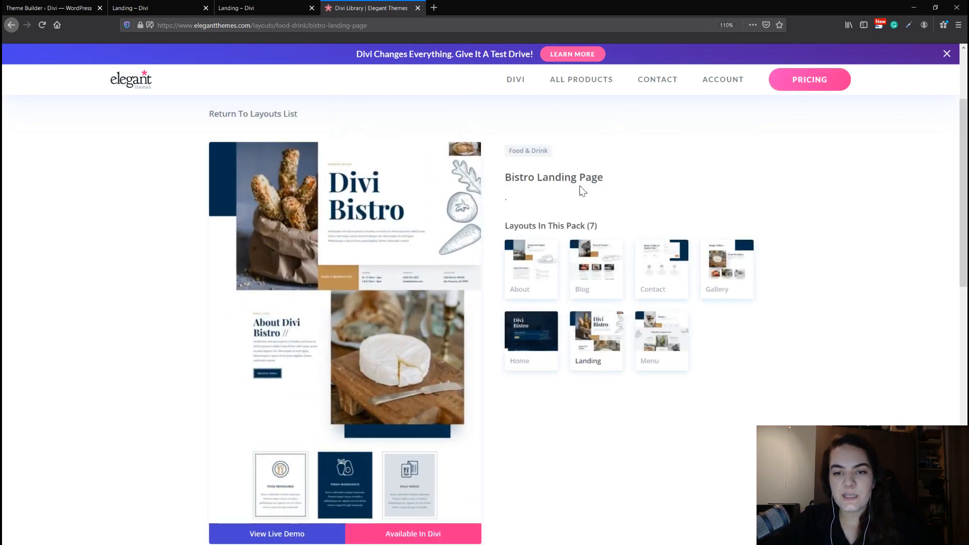
{"action": "left_click", "coordinate": [656, 282]}
{"action": "left_click", "coordinate": [608, 333]}
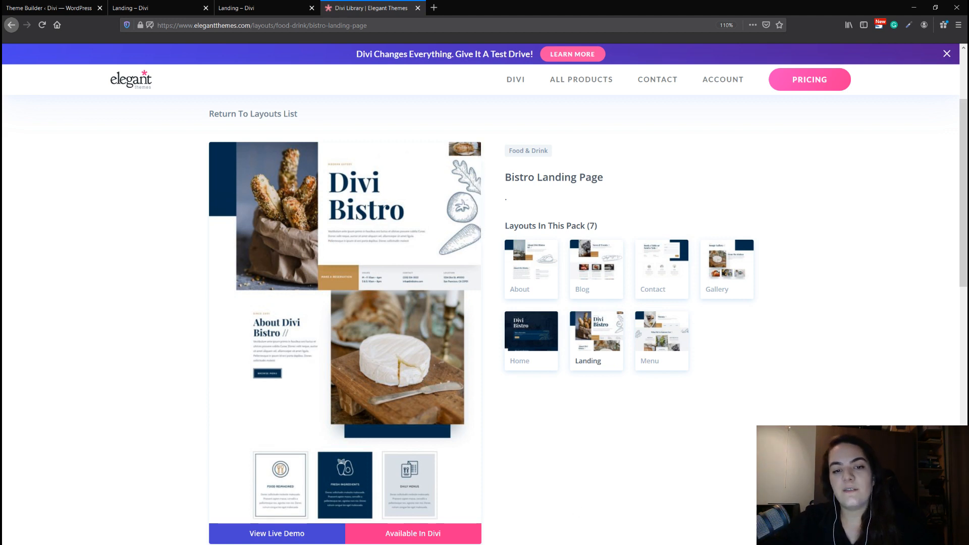
{"action": "left_click", "coordinate": [272, 535]}
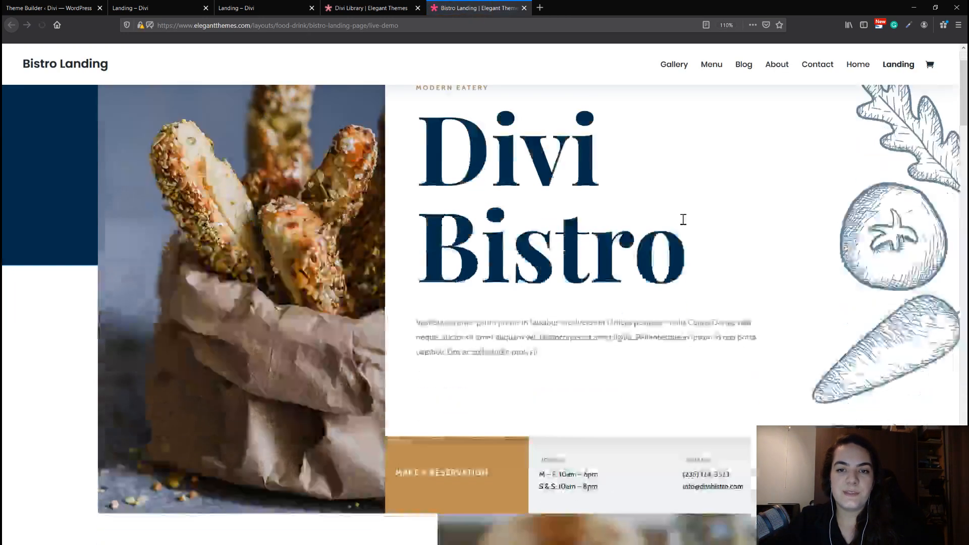
{"action": "scroll", "coordinate": [684, 219], "scroll_direction": "down", "scroll_amount": 15}
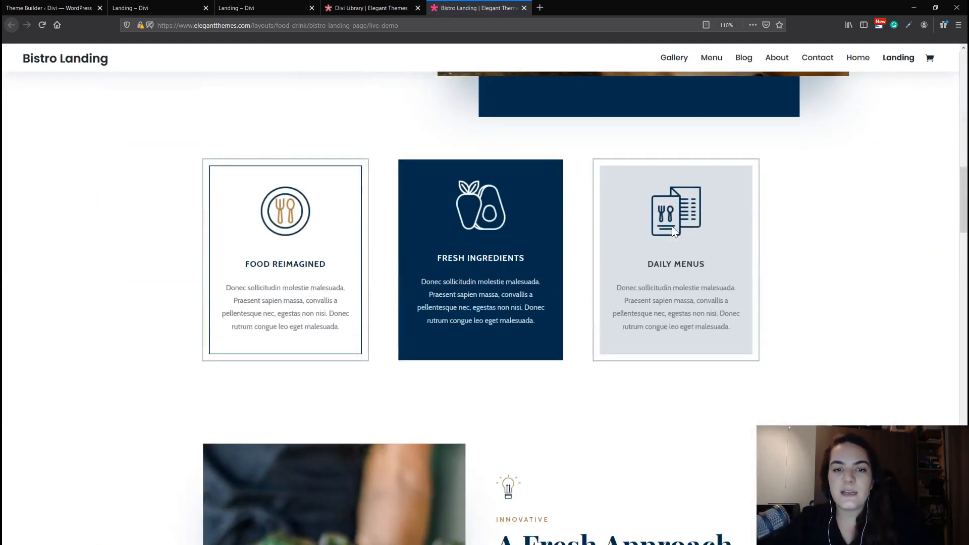
{"action": "scroll", "coordinate": [673, 228], "scroll_direction": "down", "scroll_amount": 12}
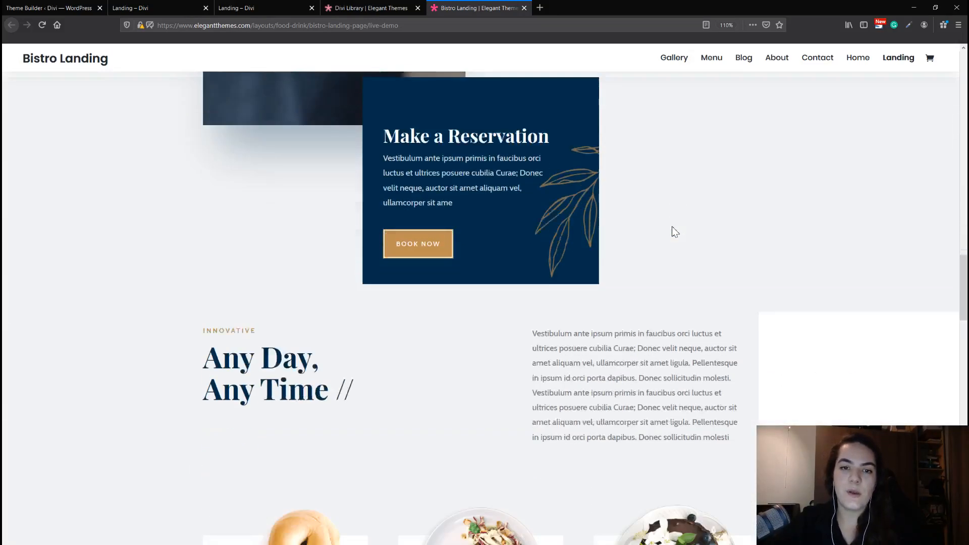
{"action": "scroll", "coordinate": [671, 226], "scroll_direction": "down", "scroll_amount": 2}
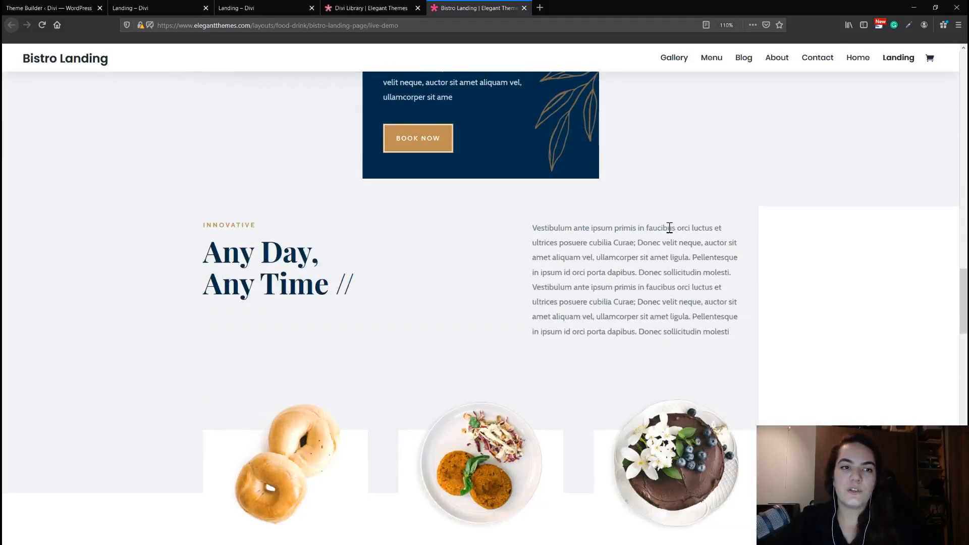
Step: Examine the custom header's position beneath the hero section on the sandbox site's Bistro landing page
{"action": "left_click", "coordinate": [174, 7]}
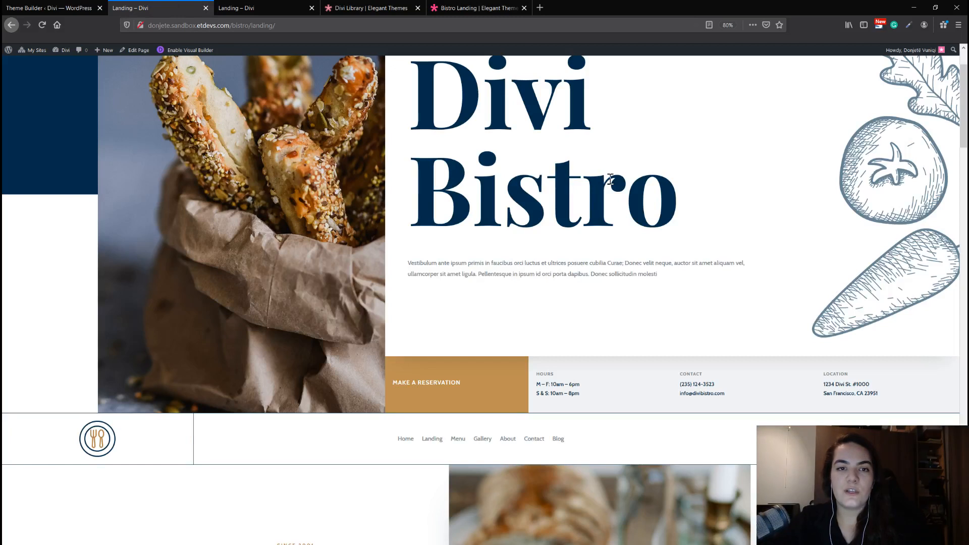
{"action": "scroll", "coordinate": [630, 189], "scroll_direction": "up", "scroll_amount": 2}
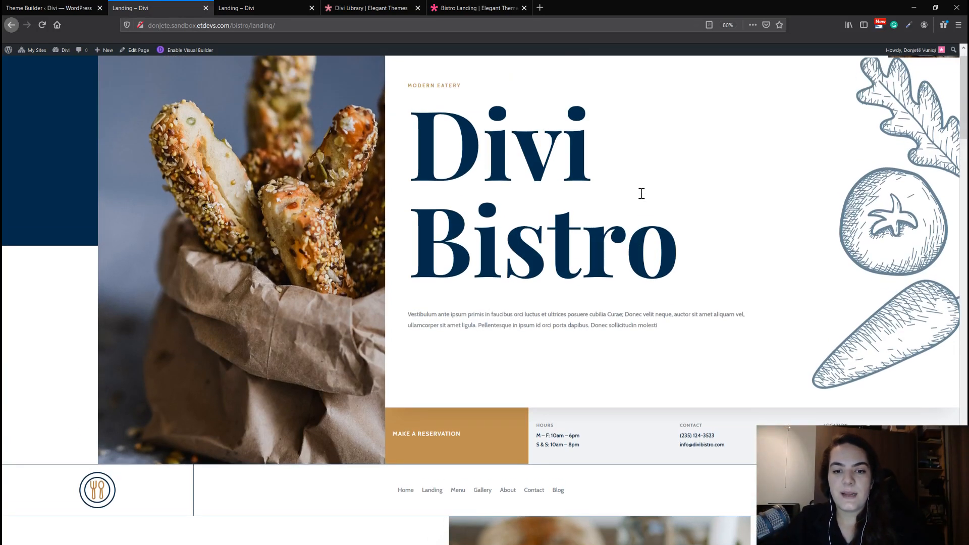
{"action": "scroll", "coordinate": [641, 193], "scroll_direction": "down", "scroll_amount": 1}
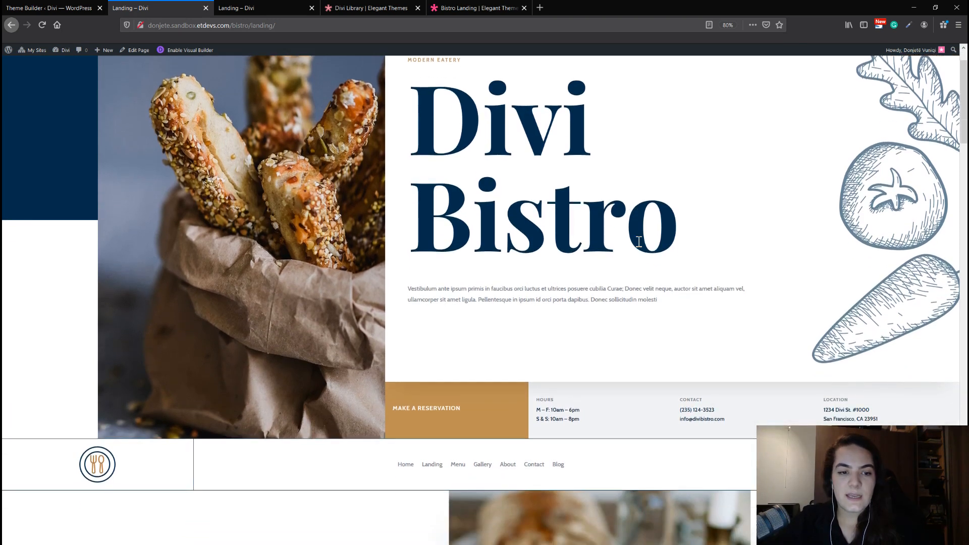
{"action": "scroll", "coordinate": [638, 242], "scroll_direction": "down", "scroll_amount": 2}
{"action": "scroll", "coordinate": [638, 241], "scroll_direction": "up", "scroll_amount": 2}
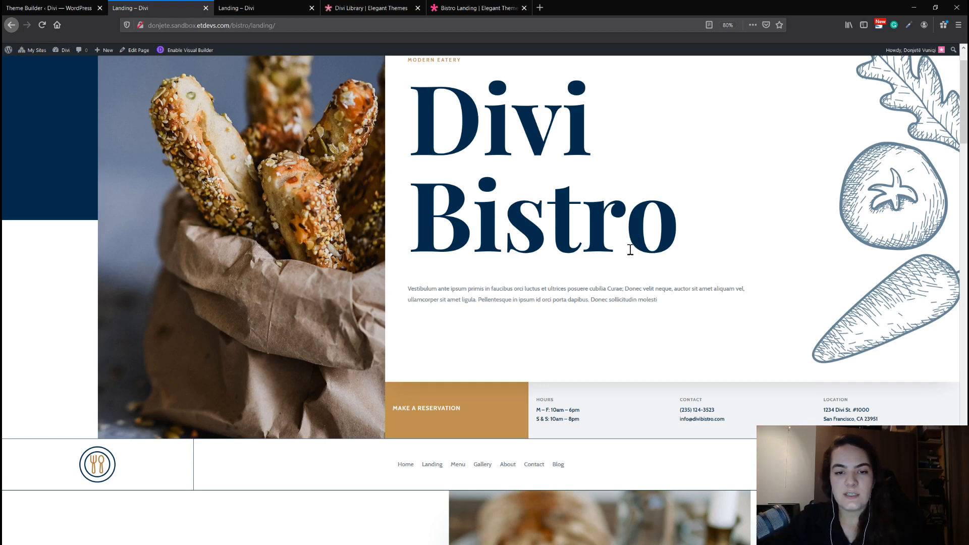
{"action": "scroll", "coordinate": [610, 267], "scroll_direction": "up", "scroll_amount": 1}
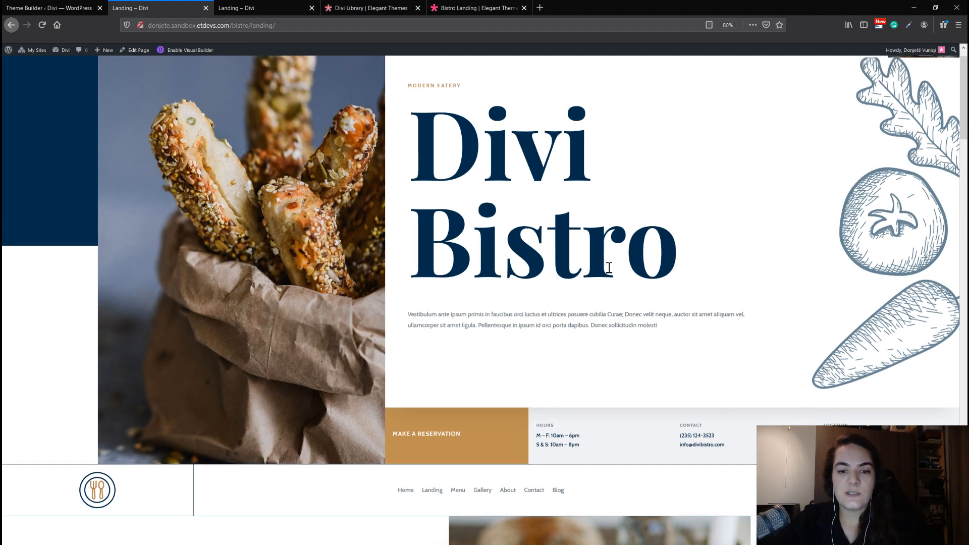
{"action": "scroll", "coordinate": [609, 267], "scroll_direction": "down", "scroll_amount": 1}
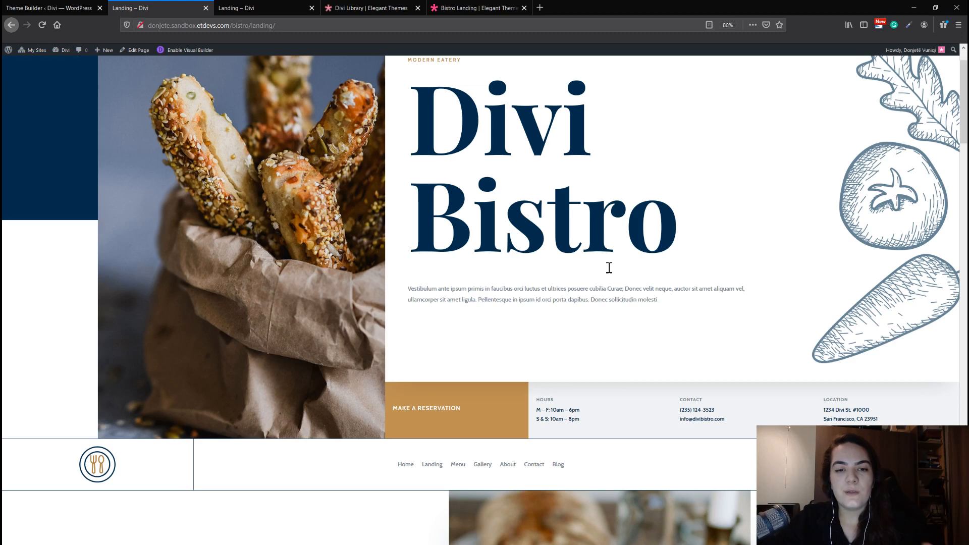
{"action": "scroll", "coordinate": [590, 298], "scroll_direction": "down", "scroll_amount": 2}
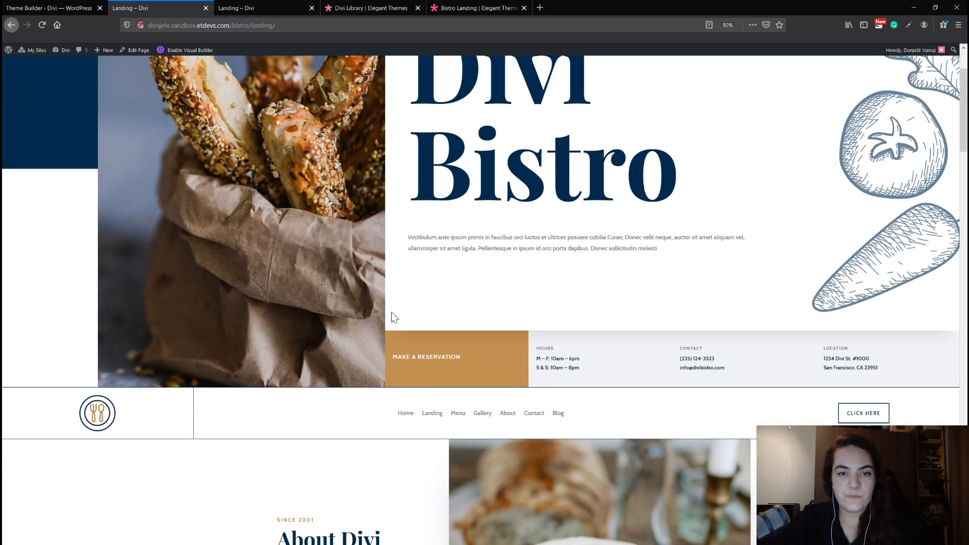
{"action": "scroll", "coordinate": [395, 318], "scroll_direction": "up", "scroll_amount": 4}
{"action": "scroll", "coordinate": [460, 291], "scroll_direction": "down", "scroll_amount": 3}
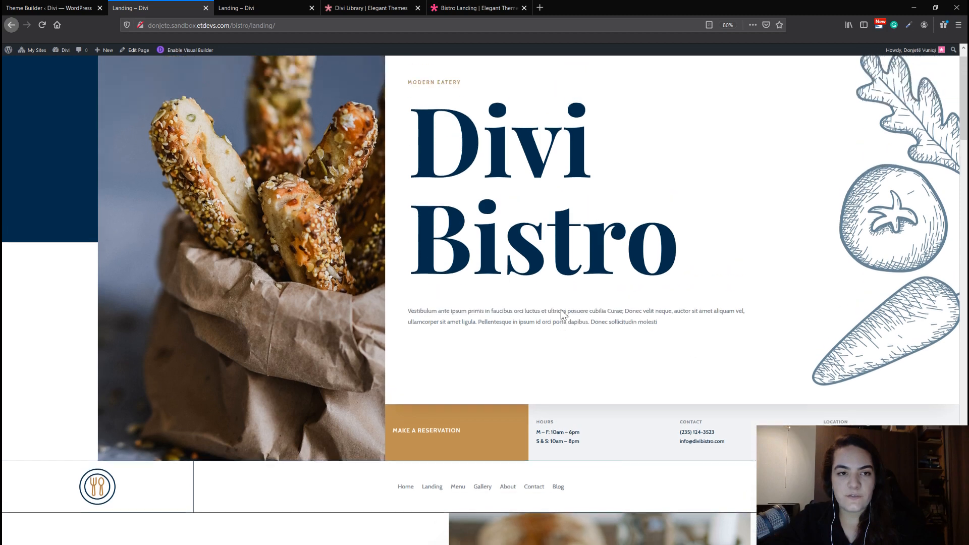
{"action": "scroll", "coordinate": [563, 316], "scroll_direction": "up", "scroll_amount": 2}
{"action": "scroll", "coordinate": [563, 316], "scroll_direction": "down", "scroll_amount": 1}
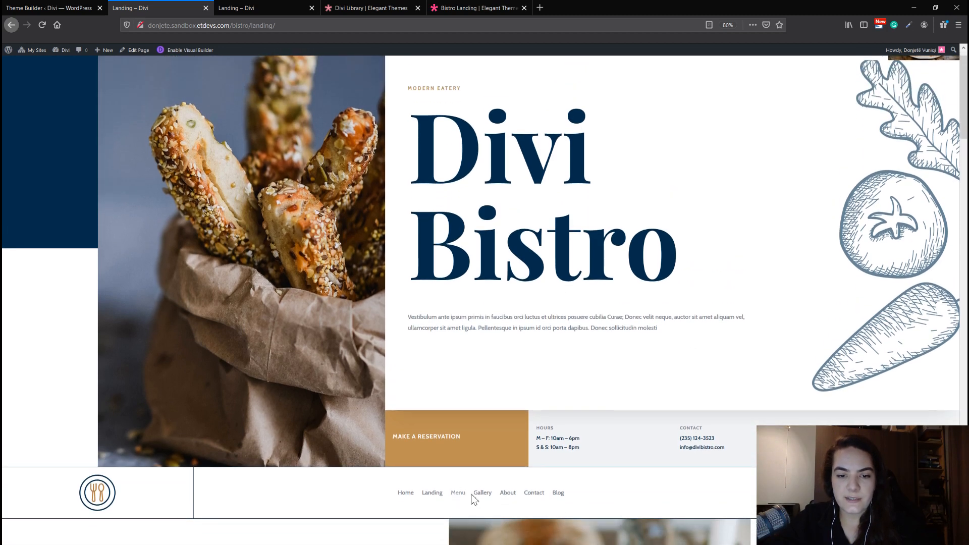
Step: Visit the site's Menu, Gallery and About pages to check the header's placement on each
{"action": "left_click", "coordinate": [457, 493]}
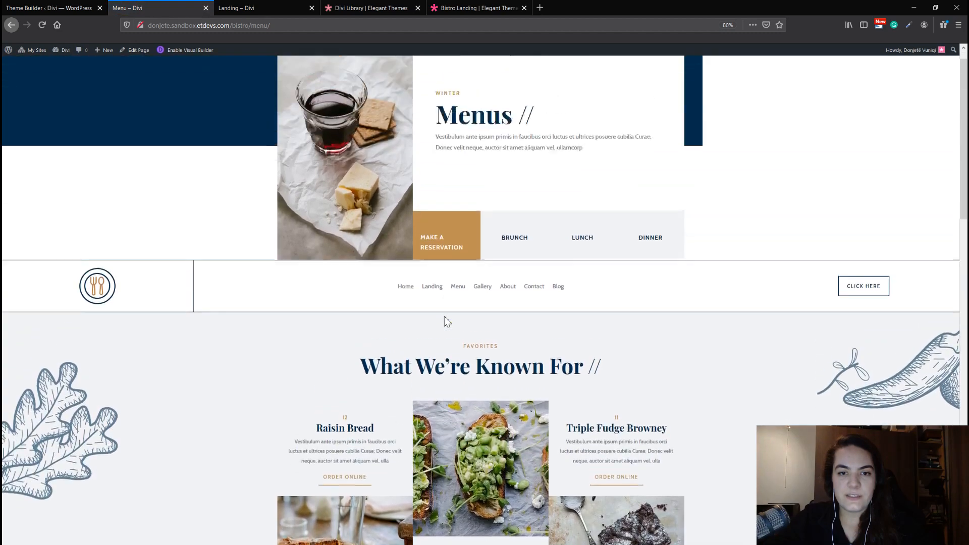
{"action": "scroll", "coordinate": [505, 328], "scroll_direction": "down", "scroll_amount": 5}
{"action": "scroll", "coordinate": [499, 309], "scroll_direction": "up", "scroll_amount": 4}
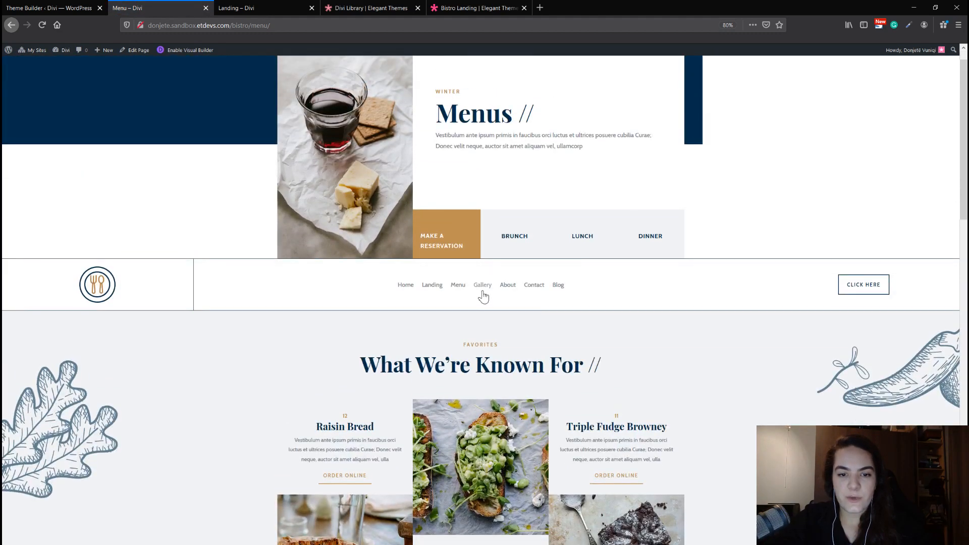
{"action": "left_click", "coordinate": [481, 290]}
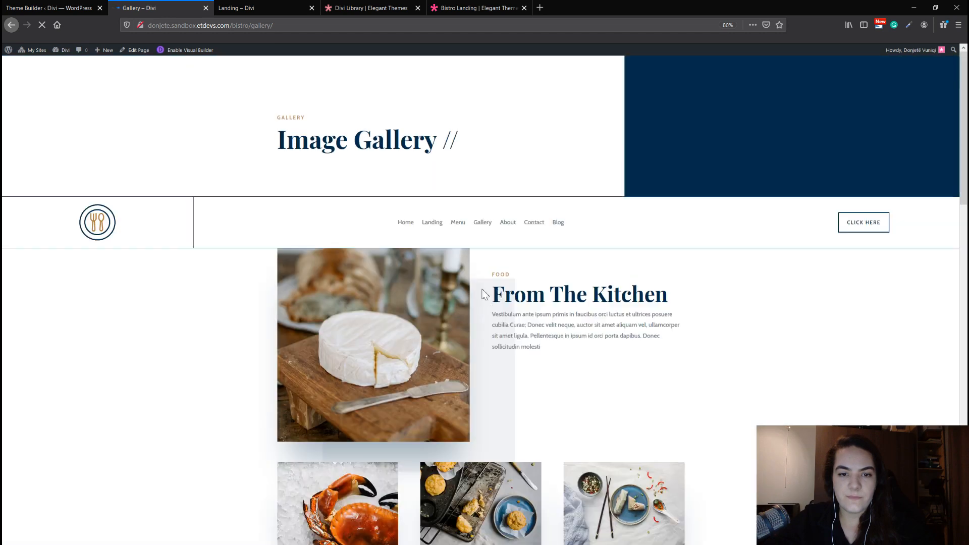
{"action": "scroll", "coordinate": [539, 286], "scroll_direction": "down", "scroll_amount": 3}
{"action": "left_click", "coordinate": [507, 145]}
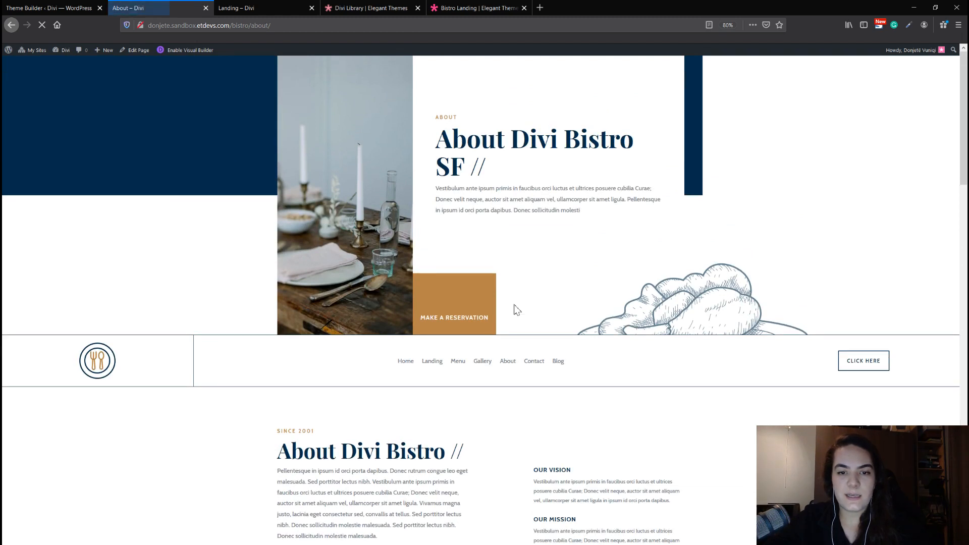
Step: Inspect the header in the landing page's responsive mobile preview, expanding and collapsing its navigation menu
{"action": "left_click", "coordinate": [304, 6]}
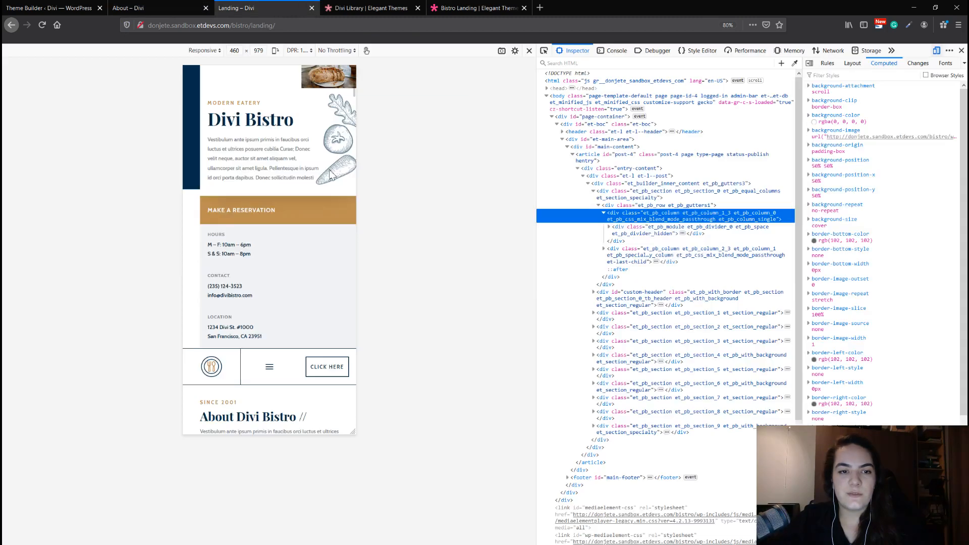
{"action": "scroll", "coordinate": [329, 181], "scroll_direction": "down", "scroll_amount": 5}
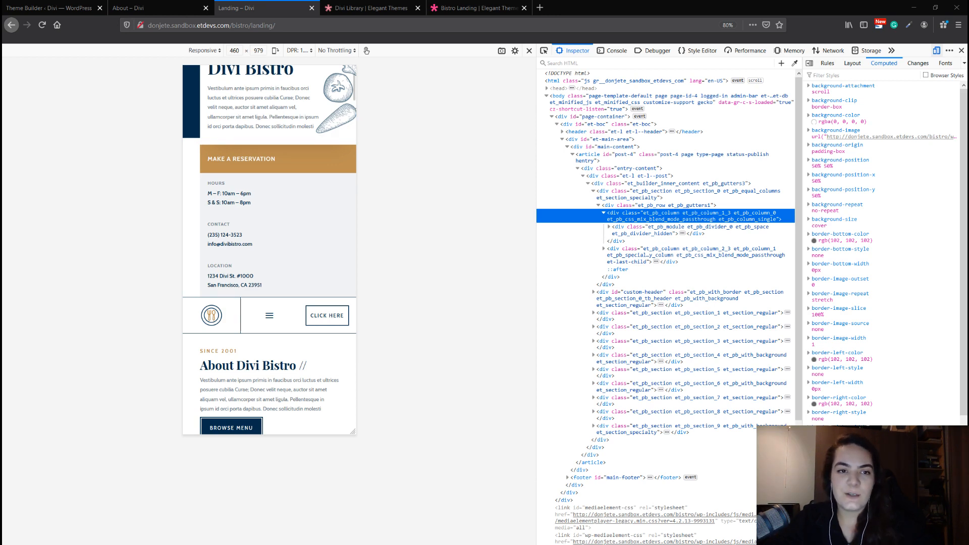
{"action": "scroll", "coordinate": [269, 250], "scroll_direction": "down", "scroll_amount": 2}
{"action": "scroll", "coordinate": [269, 249], "scroll_direction": "down", "scroll_amount": 3}
{"action": "scroll", "coordinate": [270, 249], "scroll_direction": "up", "scroll_amount": 4}
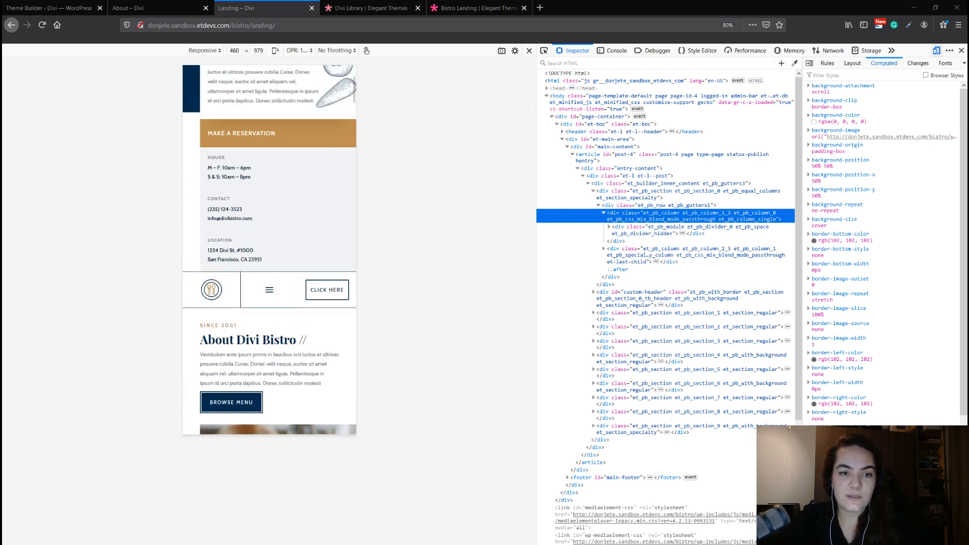
{"action": "left_click", "coordinate": [268, 289]}
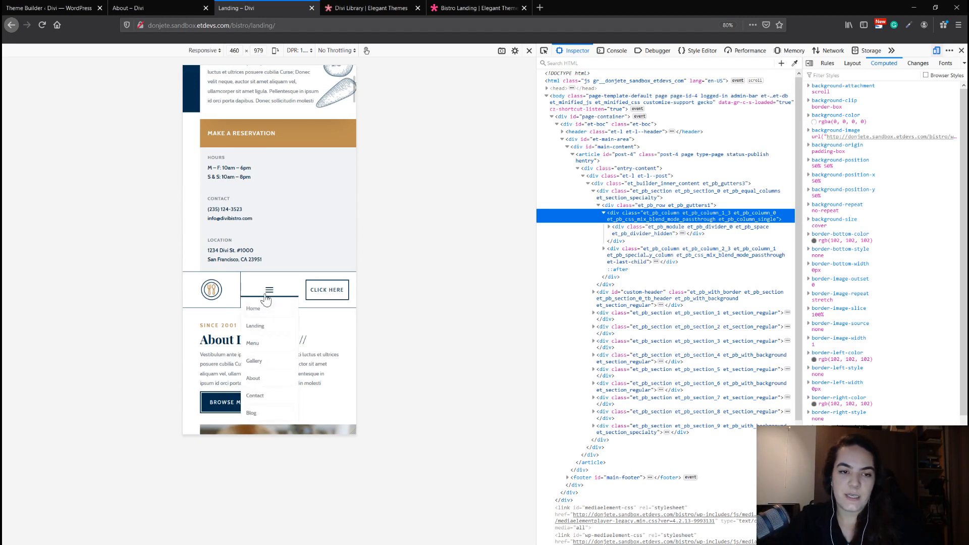
{"action": "left_click", "coordinate": [269, 293]}
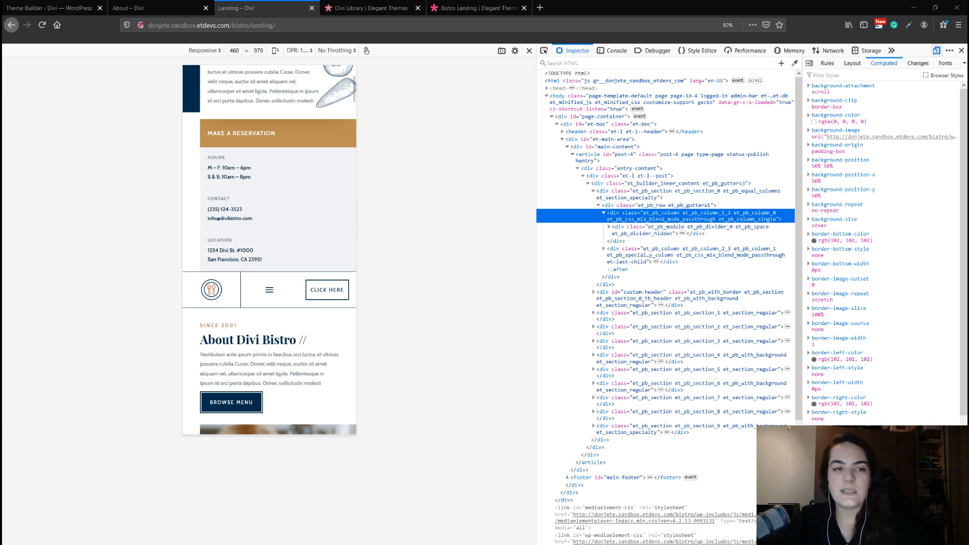
Step: Review the About page's header and open the settings of the All Pages template in the Divi Theme Builder
{"action": "left_click", "coordinate": [61, 7]}
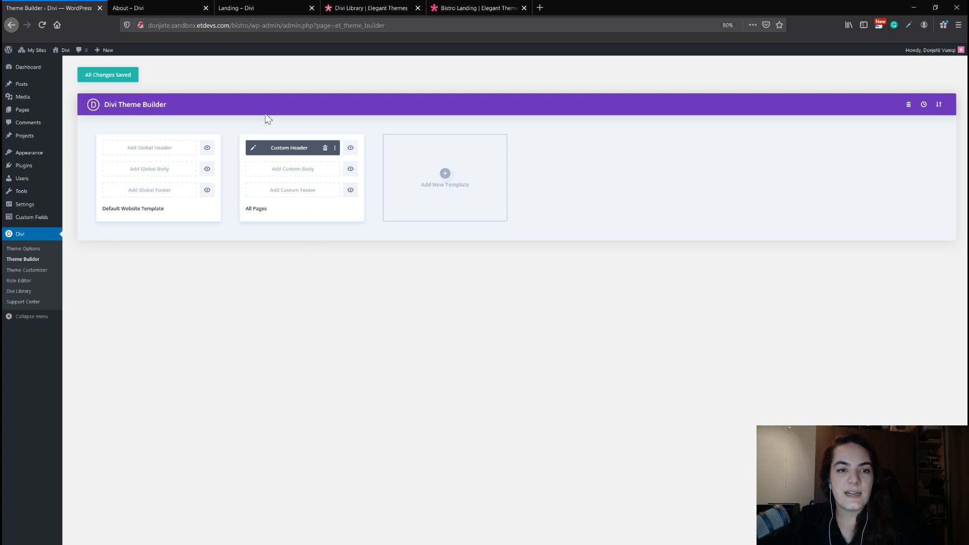
{"action": "left_click", "coordinate": [160, 13]}
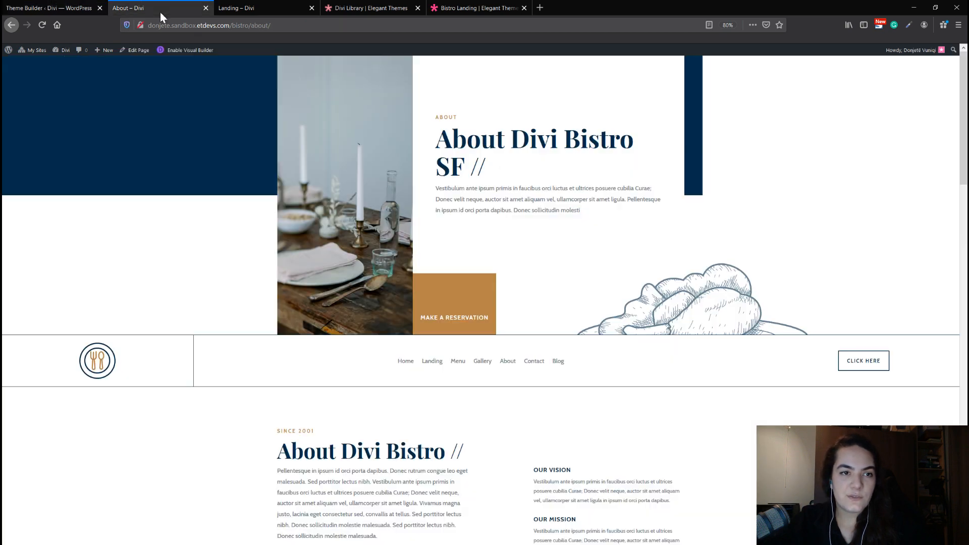
{"action": "scroll", "coordinate": [359, 242], "scroll_direction": "down", "scroll_amount": 4}
{"action": "left_click", "coordinate": [49, 8]}
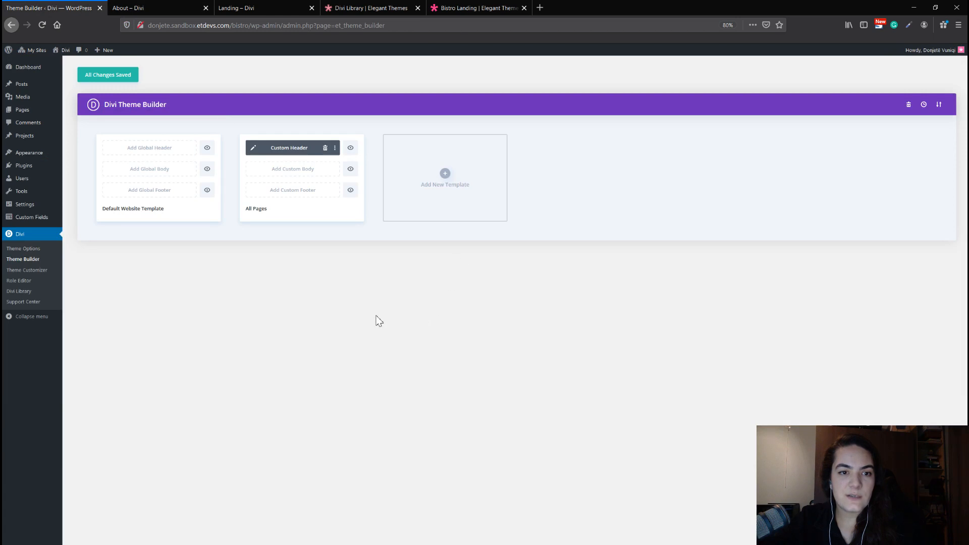
{"action": "mouse_move", "coordinate": [281, 146]}
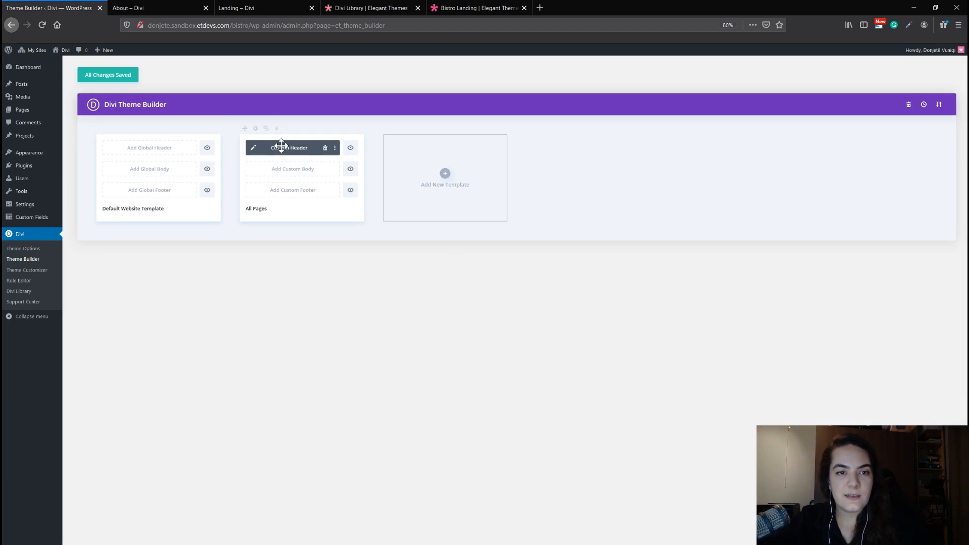
{"action": "left_click", "coordinate": [256, 128]}
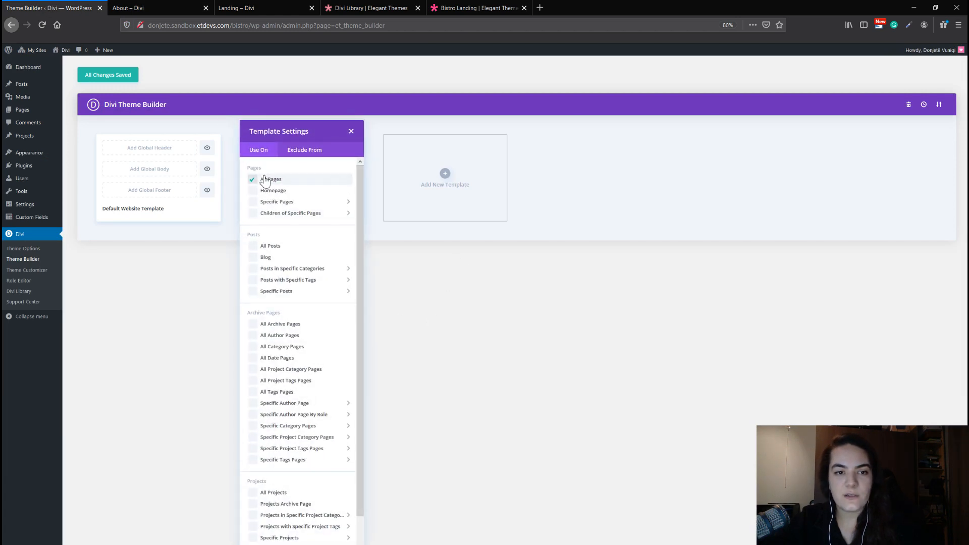
Step: Remove the All Pages assignment from the existing custom header template and save the Theme Builder changes
{"action": "left_click", "coordinate": [283, 544]}
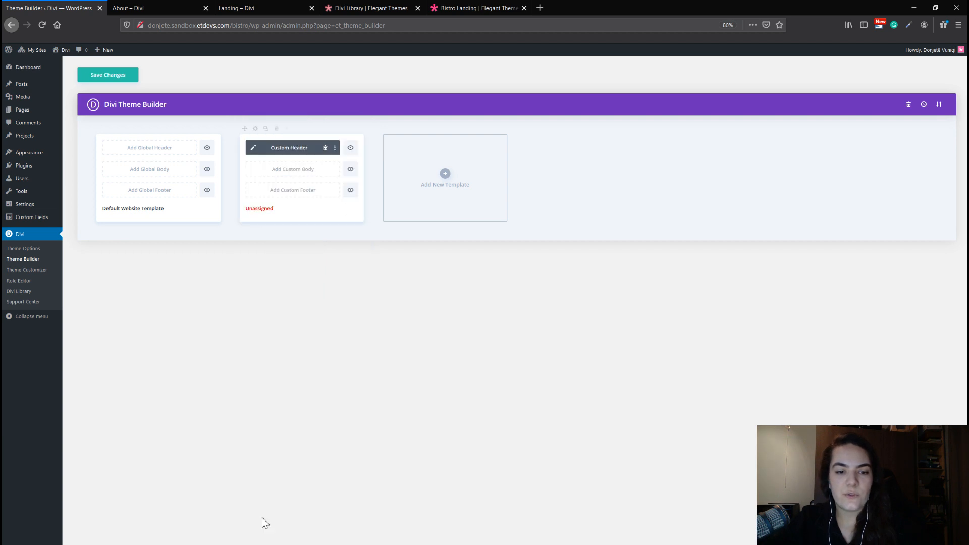
{"action": "left_click", "coordinate": [117, 76]}
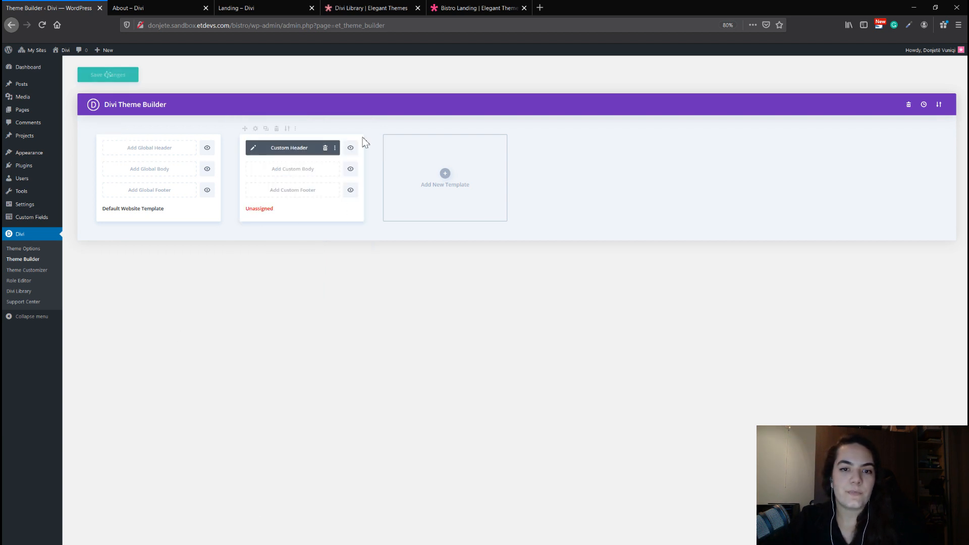
Step: Create a new Theme Builder template assigned to All Pages
{"action": "left_click", "coordinate": [456, 182]}
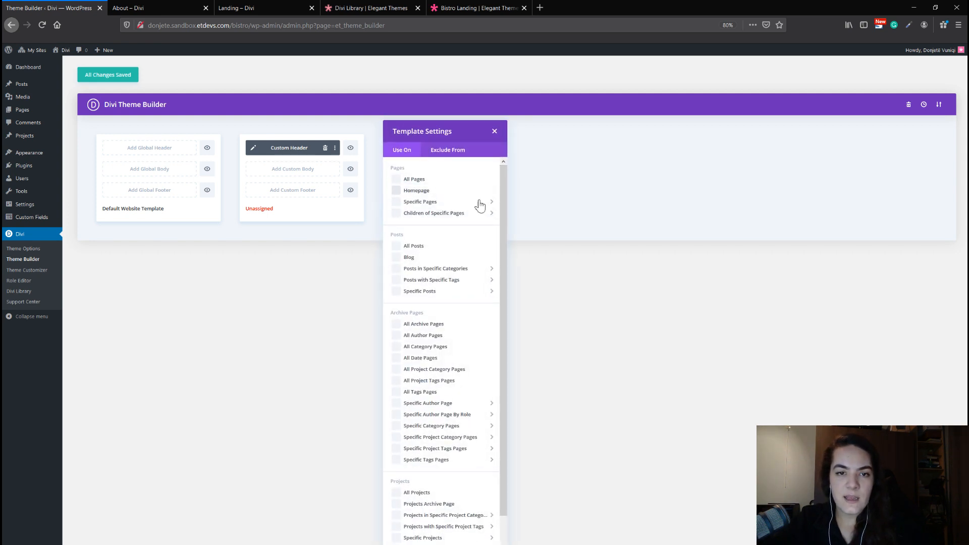
{"action": "left_click", "coordinate": [596, 234]}
{"action": "left_click", "coordinate": [446, 175]}
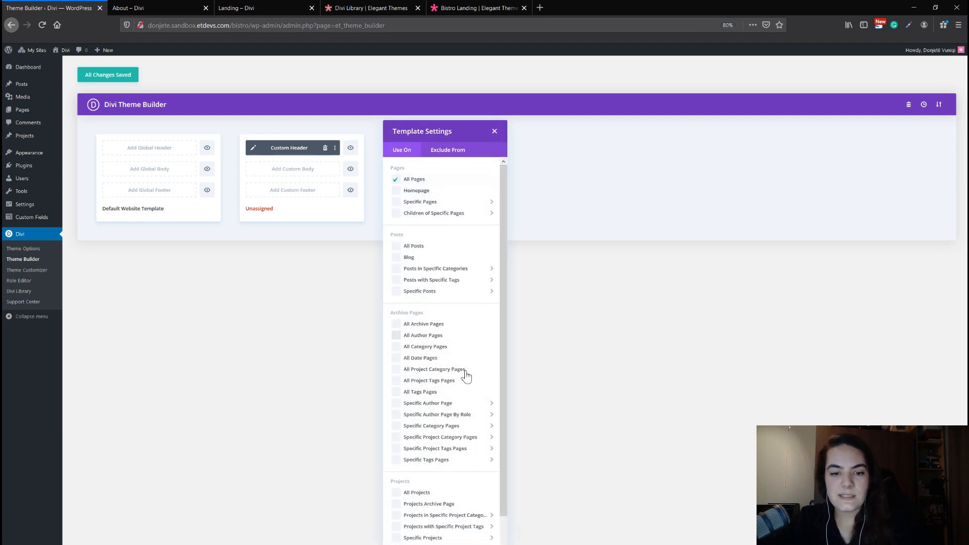
{"action": "left_click", "coordinate": [540, 463]}
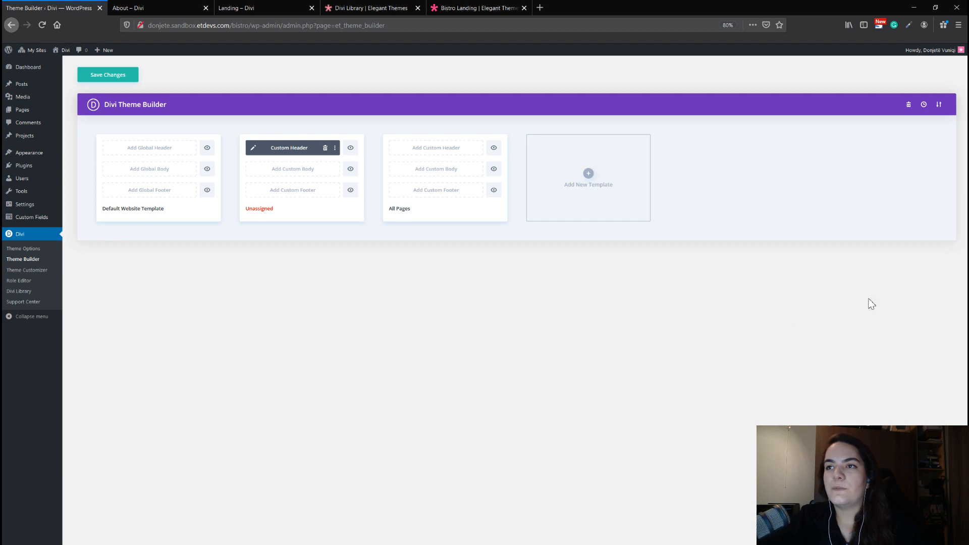
Step: Start building a custom header from scratch for the new All Pages template, dismissing the row insertion
{"action": "left_click", "coordinate": [437, 157]}
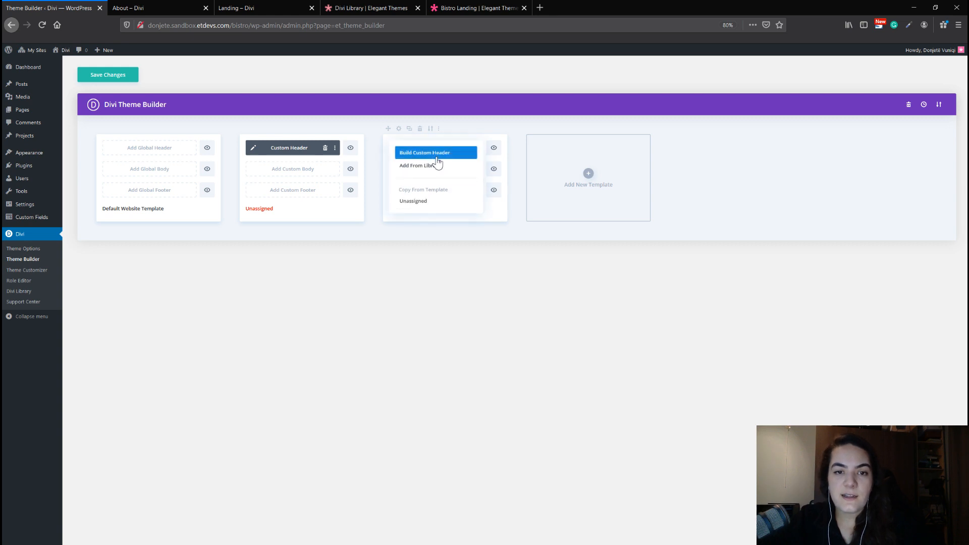
{"action": "left_click", "coordinate": [437, 157]}
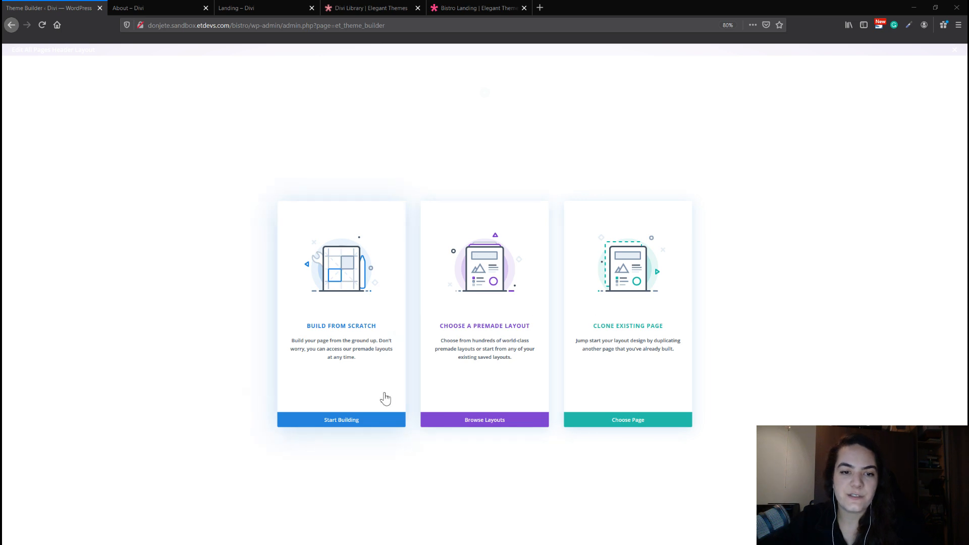
{"action": "left_click", "coordinate": [343, 426]}
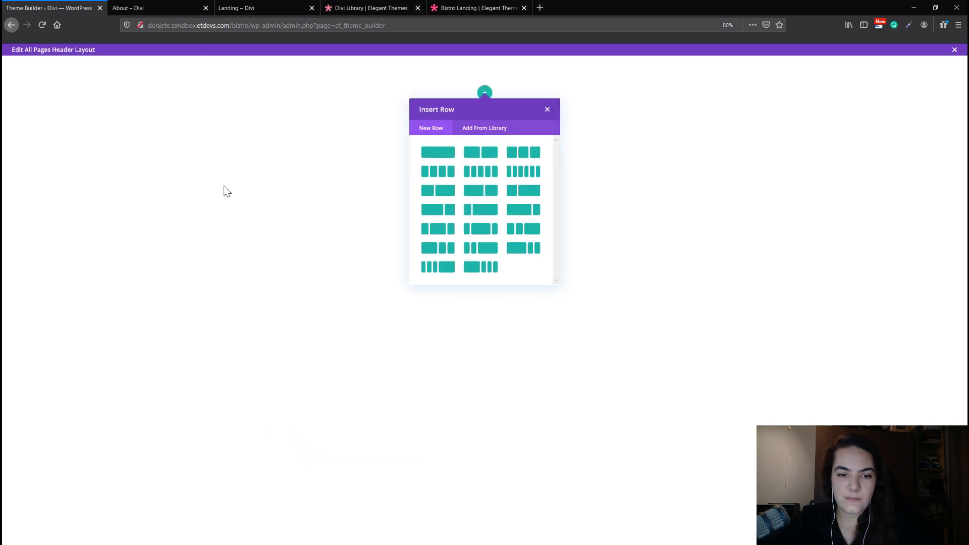
{"action": "left_click", "coordinate": [547, 109]}
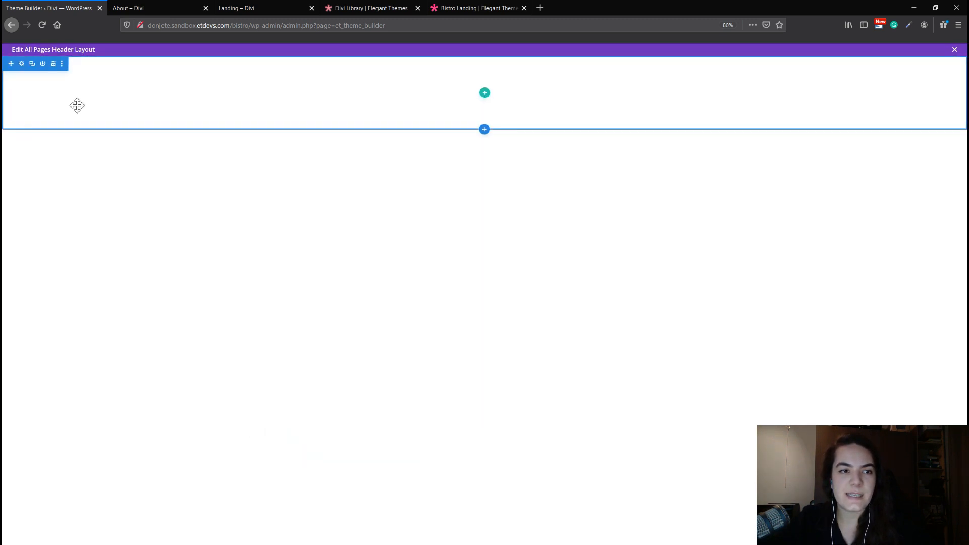
Step: Shrink and reposition the header section's settings window, and set the section's background color to #FFFFFF
{"action": "left_click", "coordinate": [22, 64]}
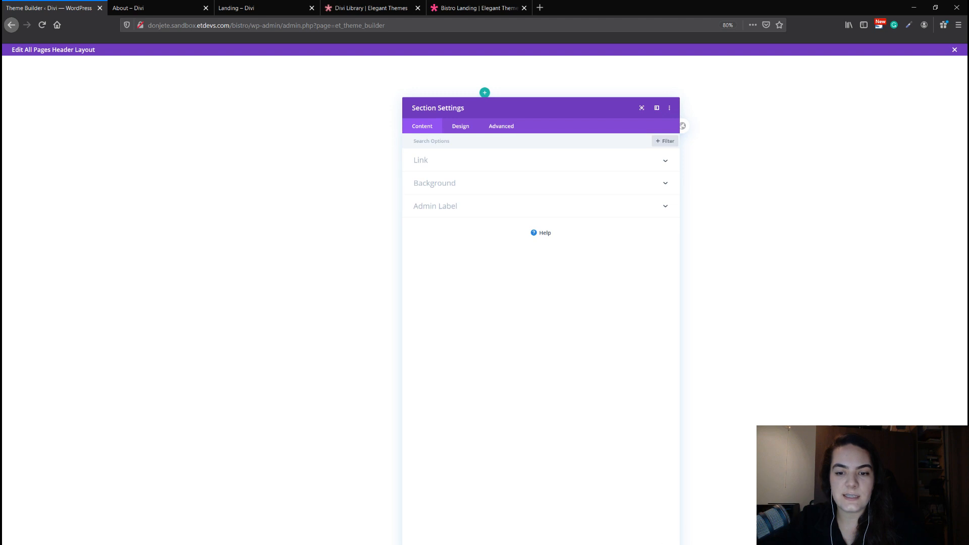
{"action": "left_click_drag", "start_coordinate": [660, 521], "coordinate": [617, 431]}
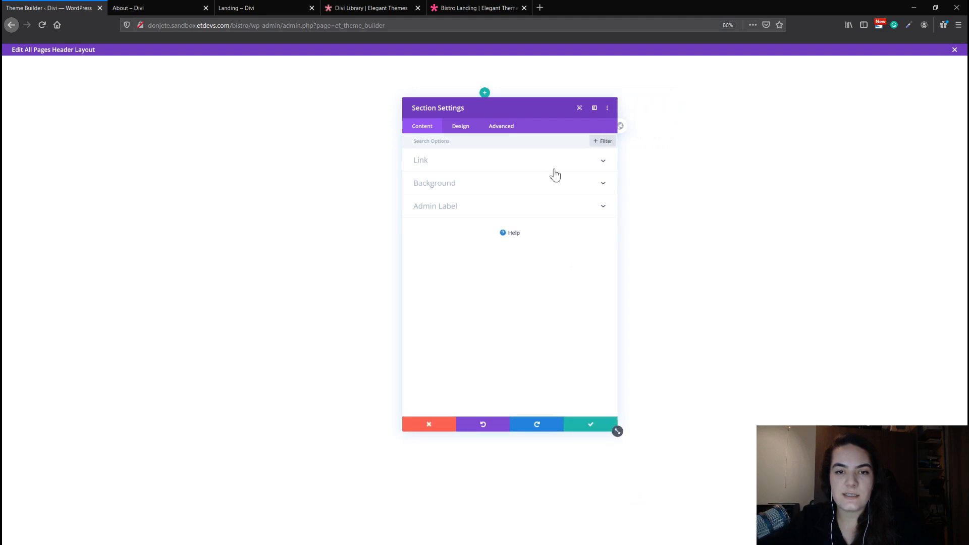
{"action": "left_click_drag", "start_coordinate": [537, 106], "coordinate": [458, 70]}
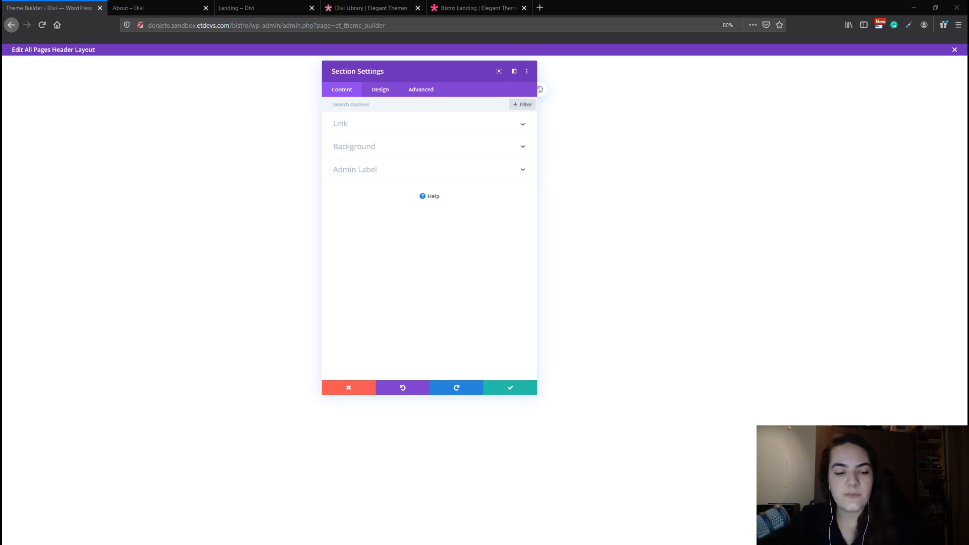
{"action": "left_click", "coordinate": [480, 151]}
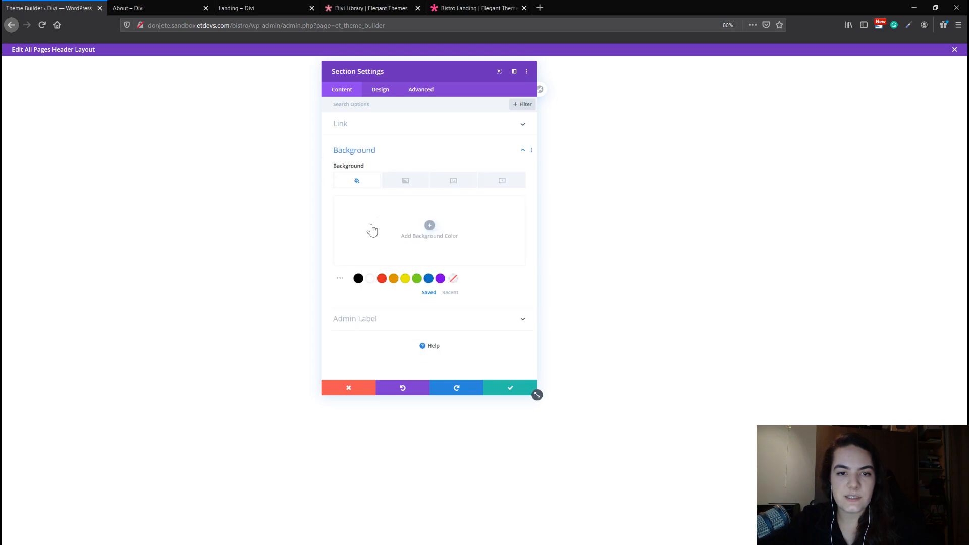
{"action": "left_click", "coordinate": [409, 205]}
{"action": "type", "text": "#ffffff"}
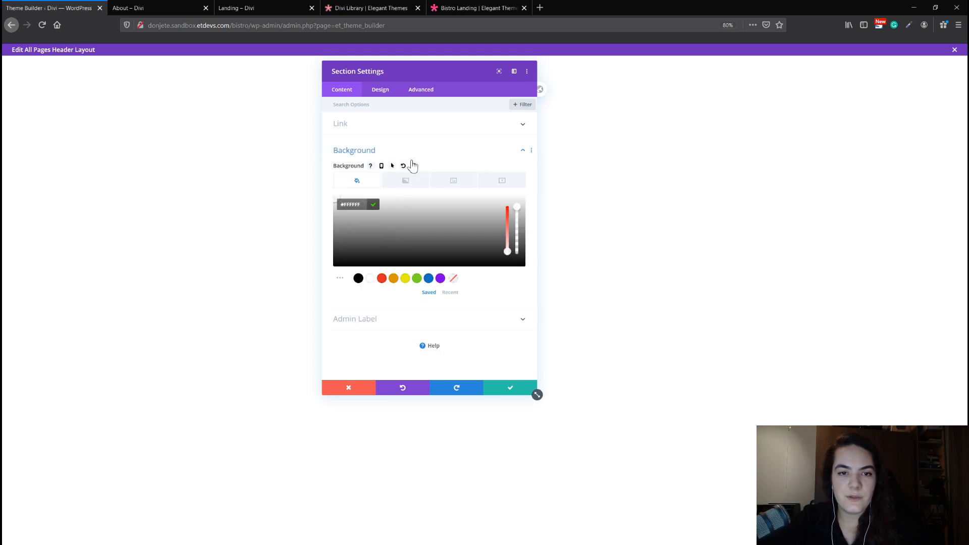
{"action": "left_click", "coordinate": [512, 286]}
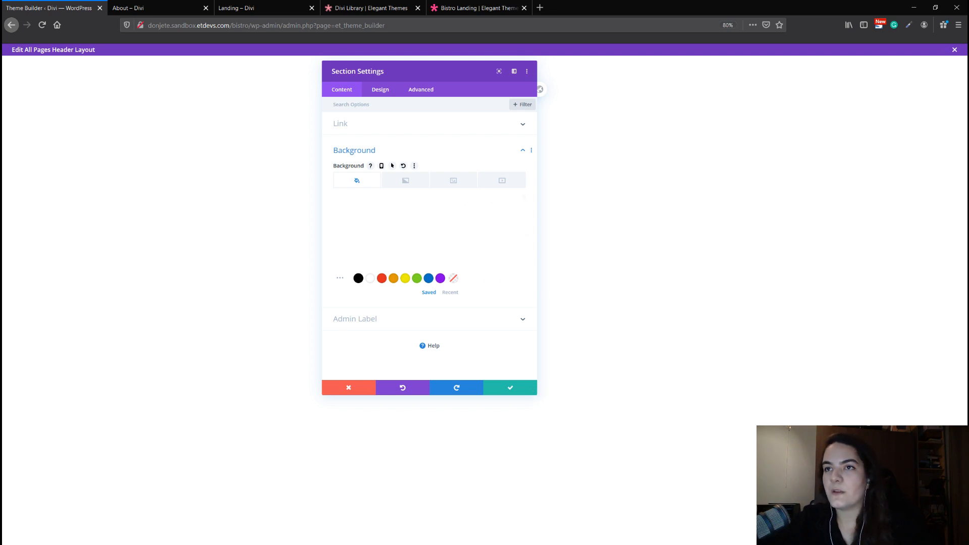
Step: Open the section's design options and examine the finished header's spacing and border lines on the About page
{"action": "left_click", "coordinate": [381, 90]}
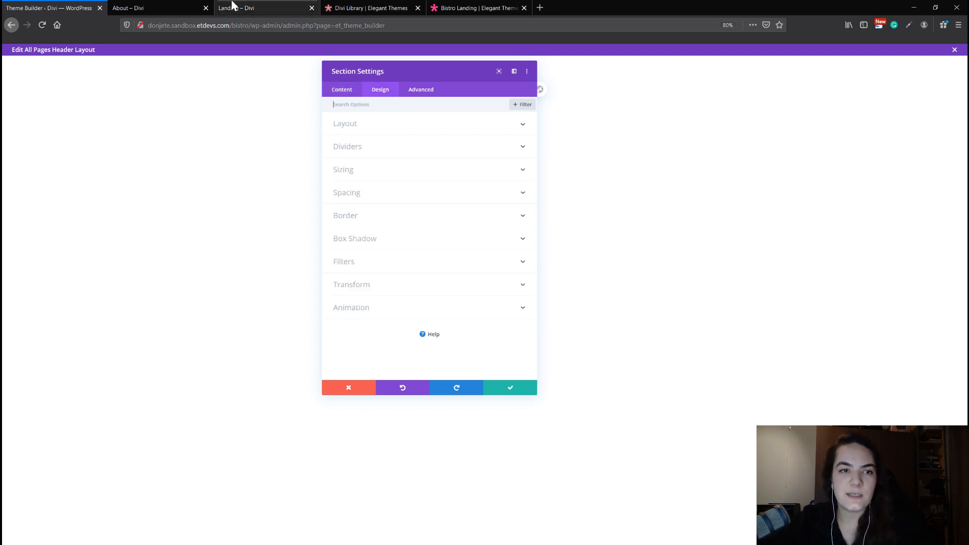
{"action": "left_click", "coordinate": [187, 6]}
{"action": "scroll", "coordinate": [368, 171], "scroll_direction": "up", "scroll_amount": 4}
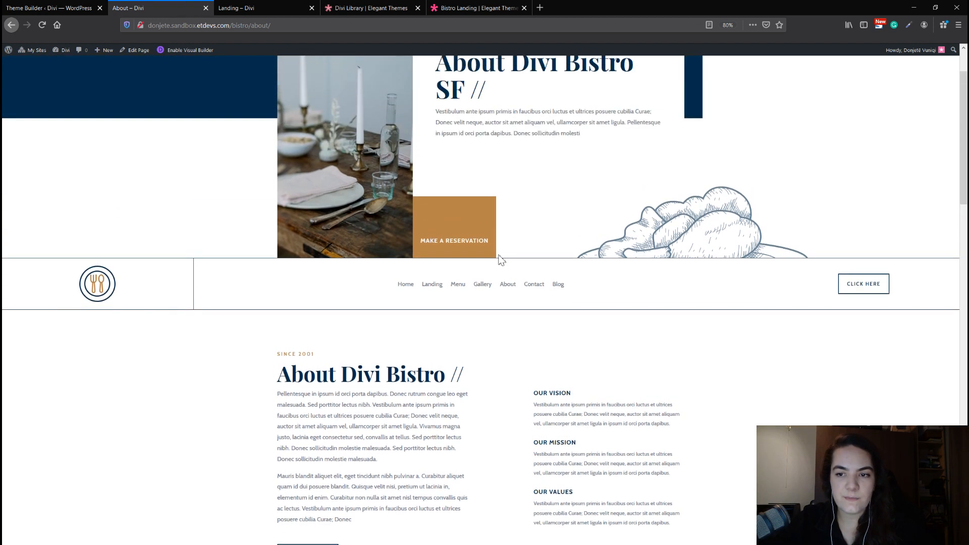
{"action": "scroll", "coordinate": [367, 267], "scroll_direction": "up", "scroll_amount": 2}
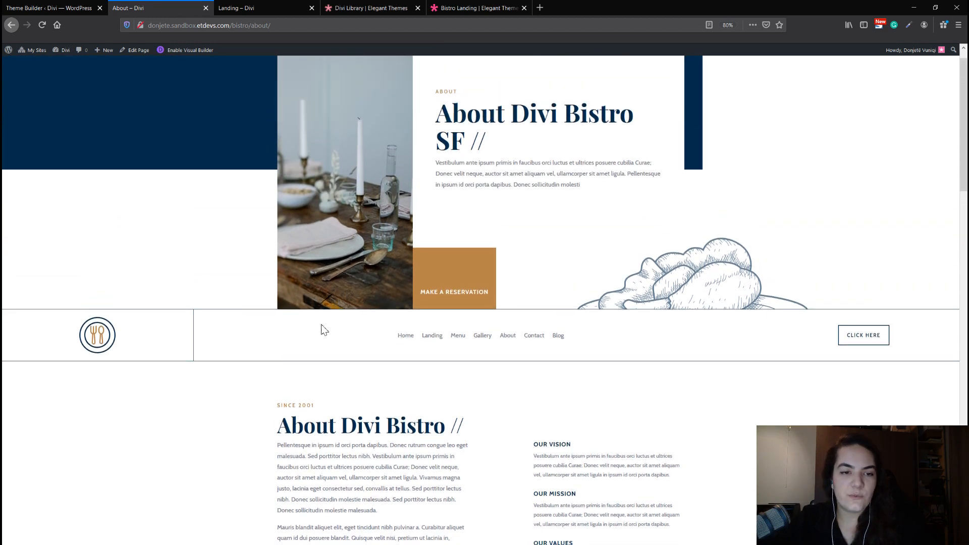
{"action": "left_click", "coordinate": [81, 4]}
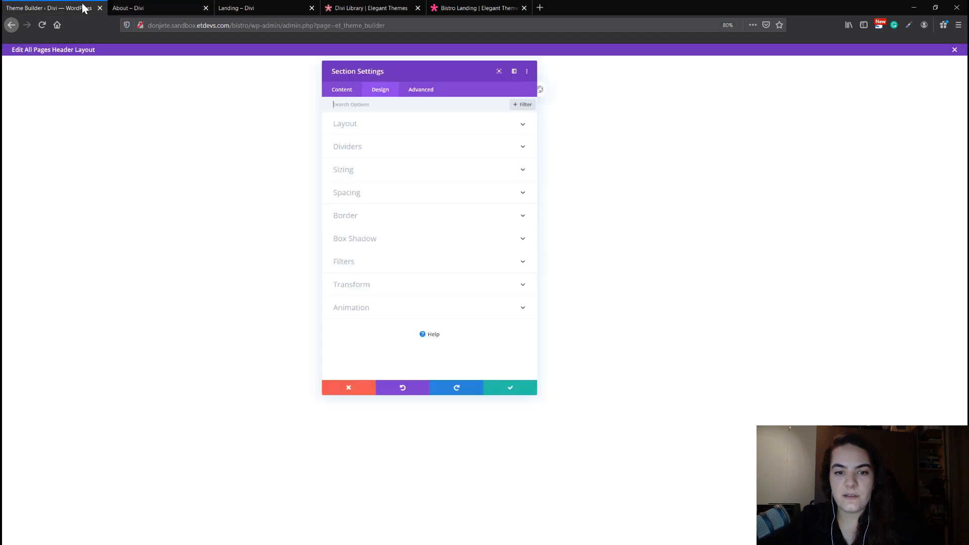
{"action": "left_click", "coordinate": [184, 7]}
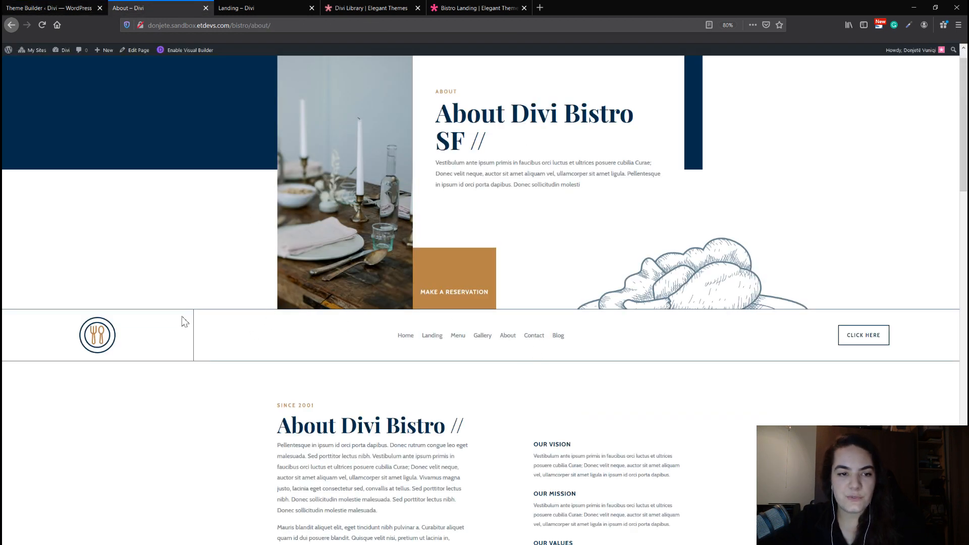
{"action": "left_click", "coordinate": [80, 7]}
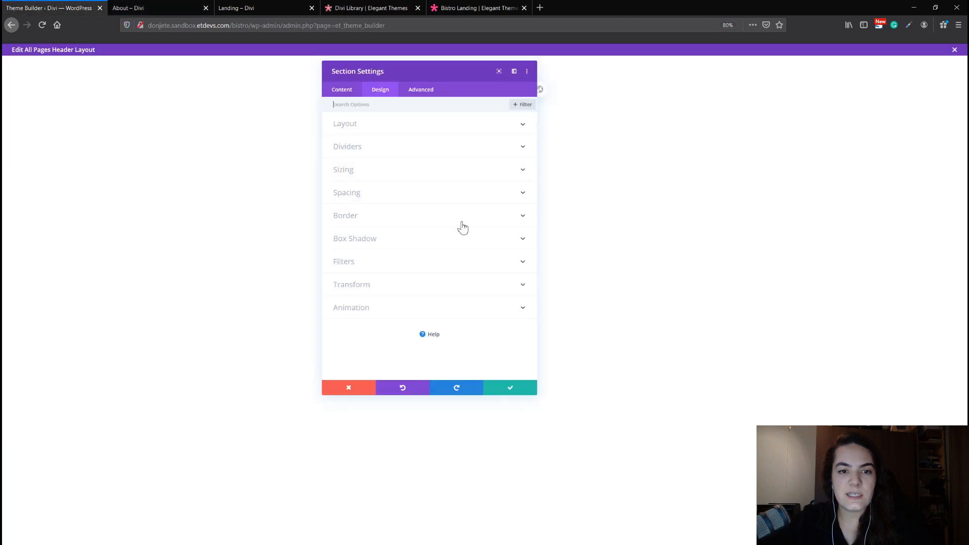
Step: Set the header section's top and bottom padding to 0px, linking the two values
{"action": "left_click", "coordinate": [346, 191]}
{"action": "left_click", "coordinate": [355, 210]}
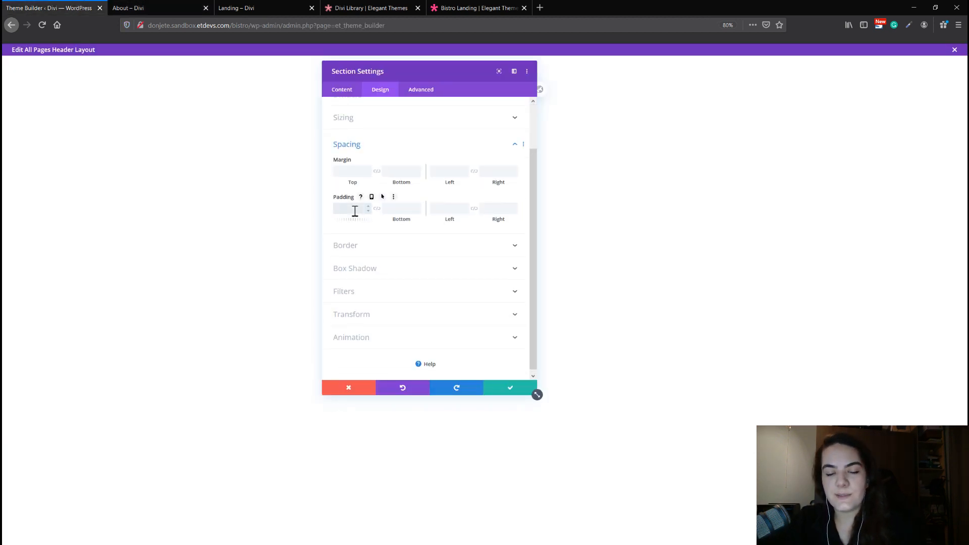
{"action": "type", "text": "0"}
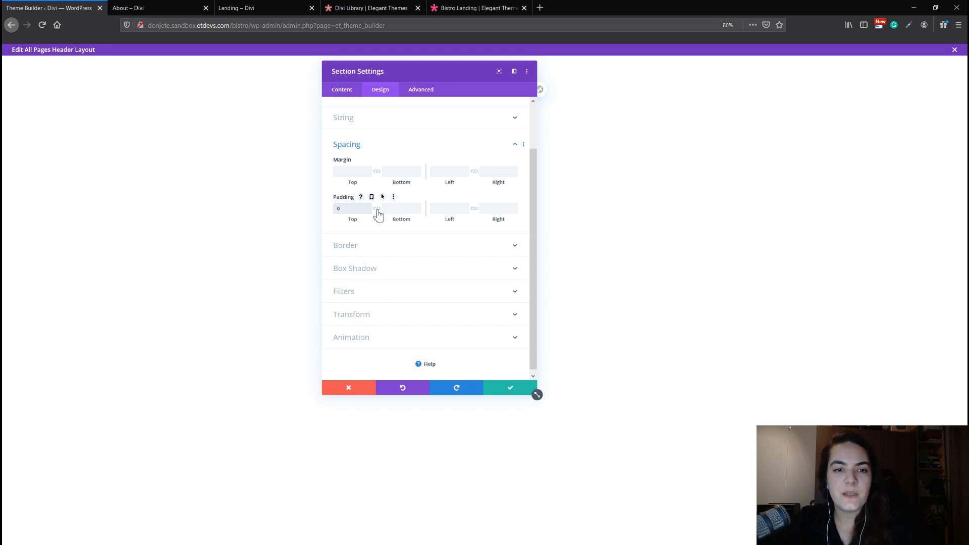
{"action": "left_click", "coordinate": [377, 209]}
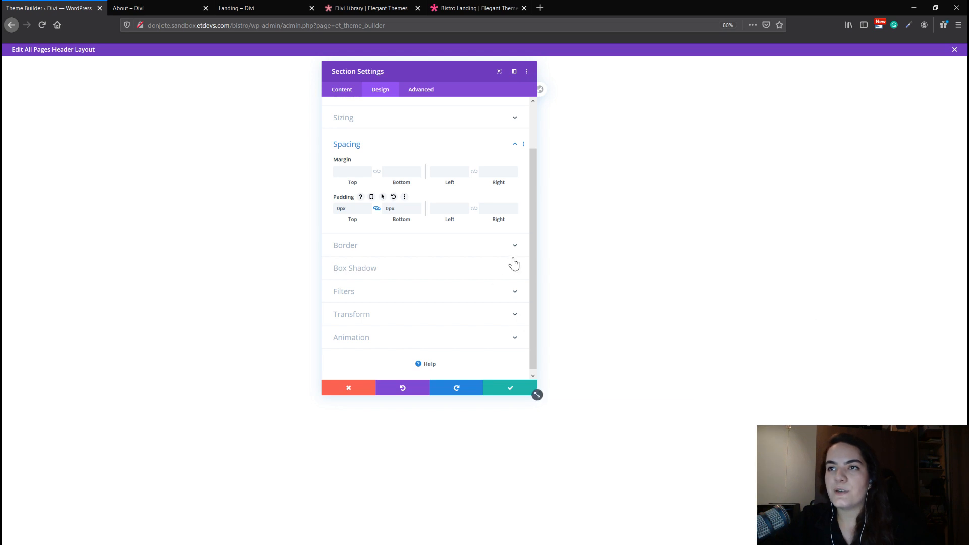
Step: Give the header section a 1px top border in color #002d4c
{"action": "scroll", "coordinate": [510, 251], "scroll_direction": "down", "scroll_amount": 1}
{"action": "left_click", "coordinate": [350, 243]}
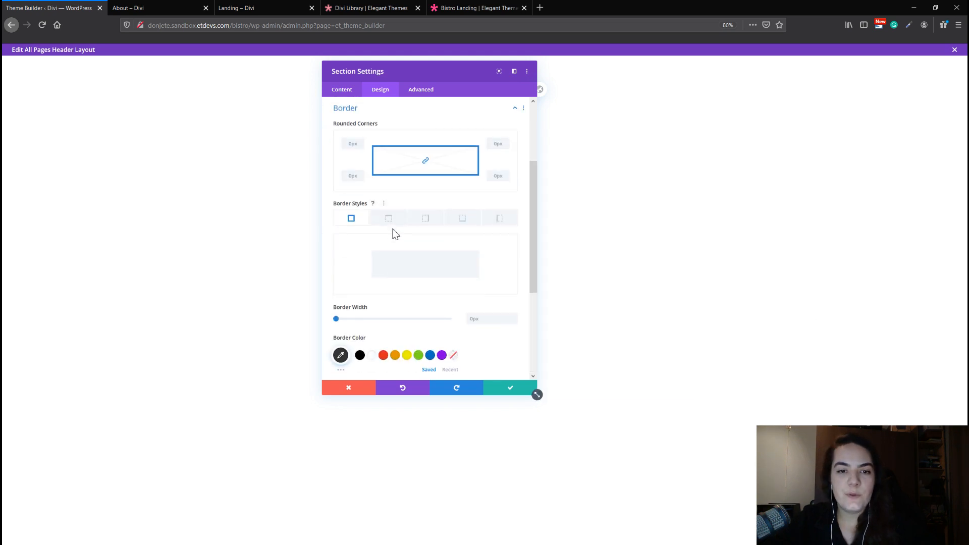
{"action": "left_click", "coordinate": [389, 220]}
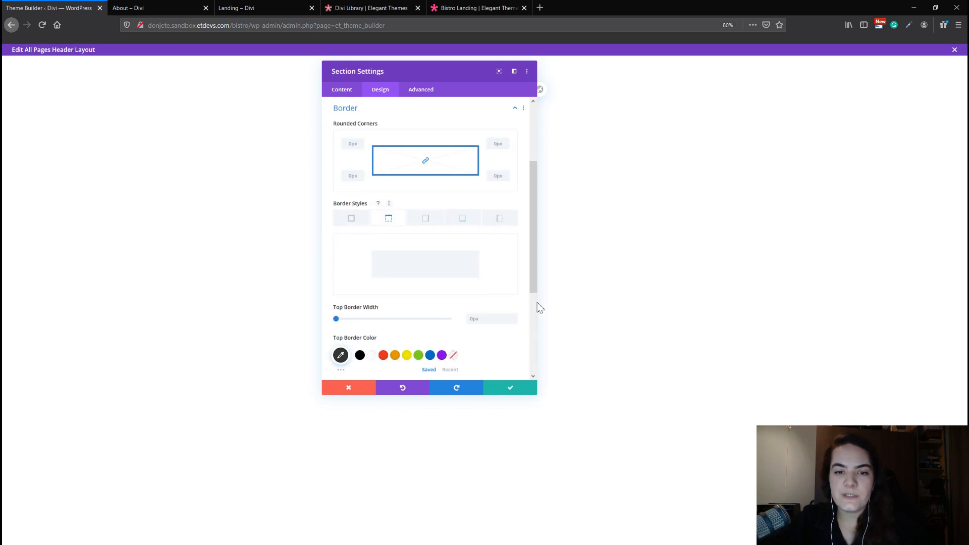
{"action": "left_click", "coordinate": [513, 316]}
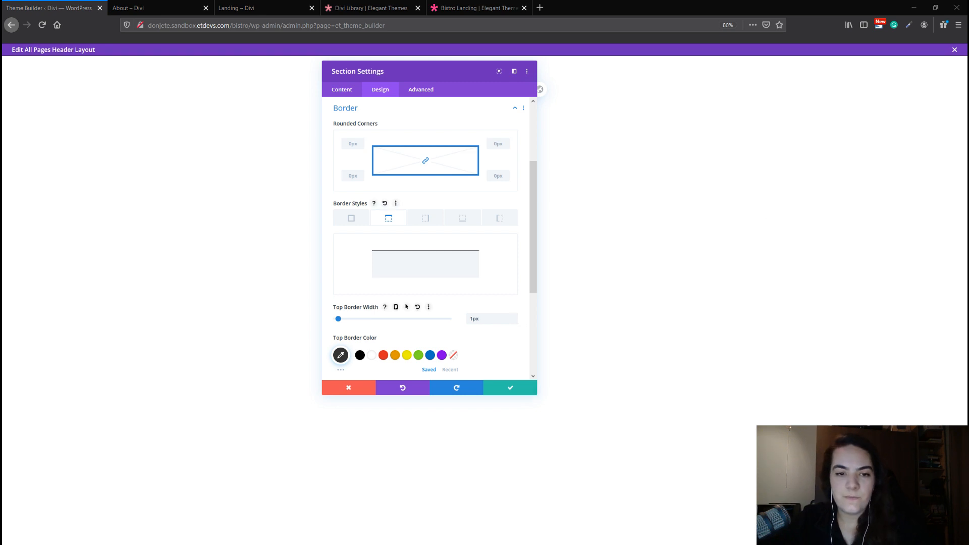
{"action": "scroll", "coordinate": [340, 303], "scroll_direction": "down", "scroll_amount": 2}
{"action": "left_click", "coordinate": [341, 298]}
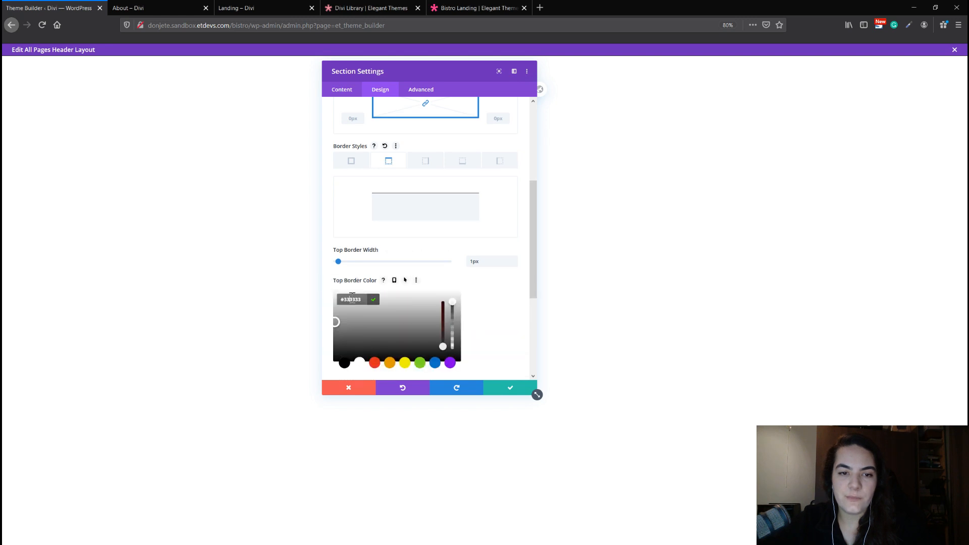
{"action": "type", "text": "#002d4c"}
{"action": "left_click", "coordinate": [499, 286]}
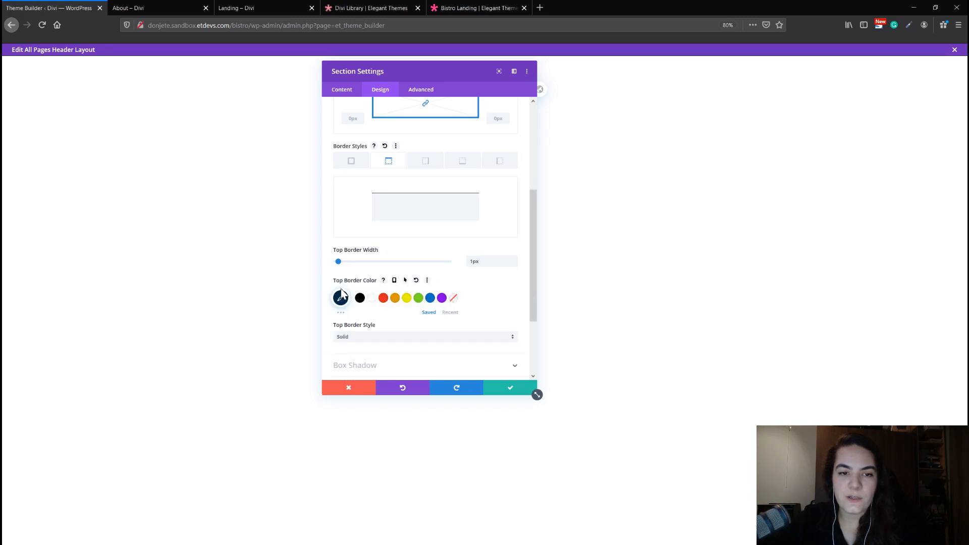
Step: Give the header section a 1px bottom border in color #002d4c
{"action": "left_click", "coordinate": [458, 164]}
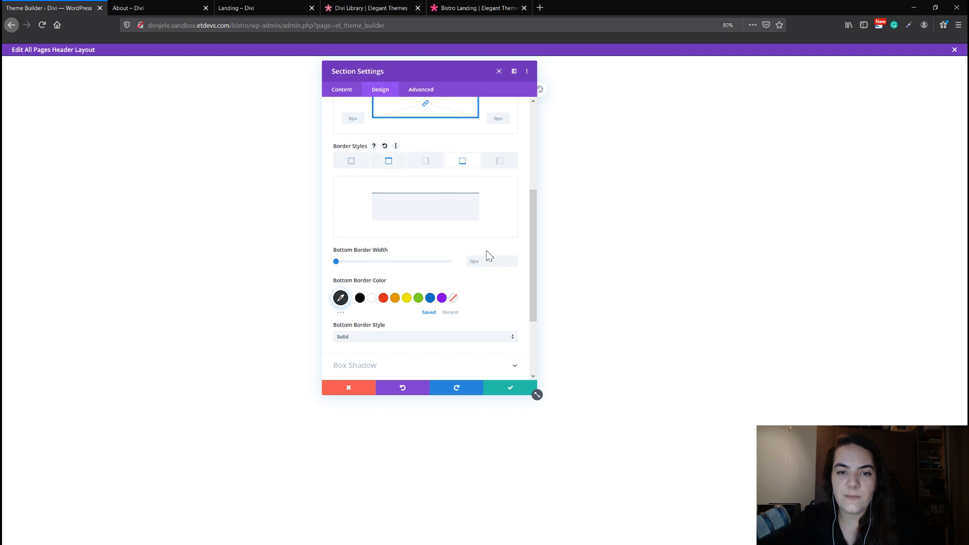
{"action": "left_click", "coordinate": [515, 259]}
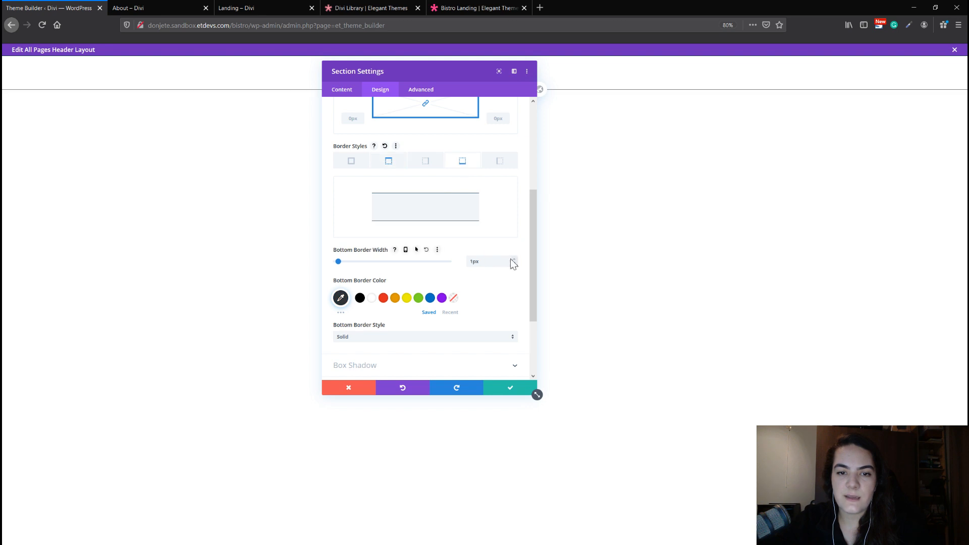
{"action": "left_click", "coordinate": [341, 298]}
{"action": "type", "text": "#002d4c"}
{"action": "left_click", "coordinate": [483, 302]}
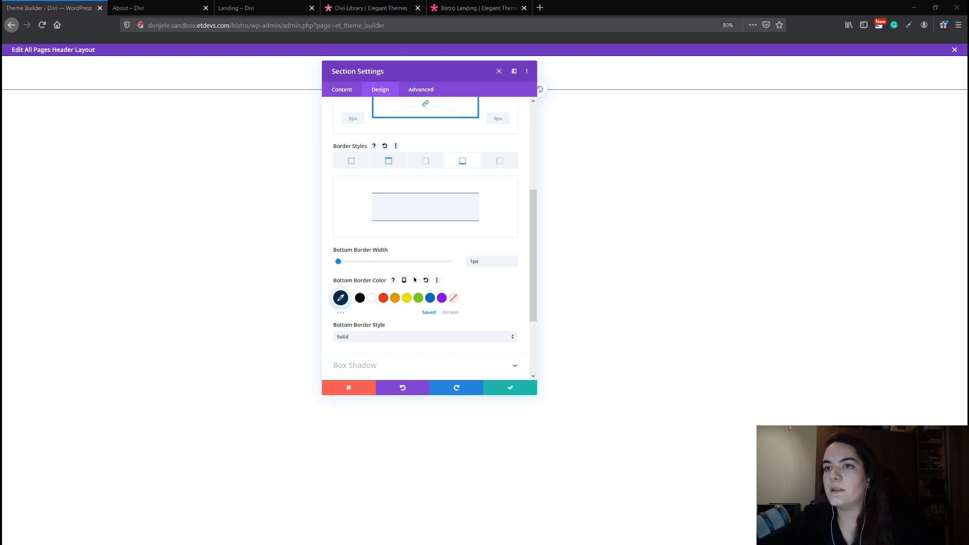
Step: Assign the CSS ID custom-header to the header section
{"action": "left_click", "coordinate": [421, 89]}
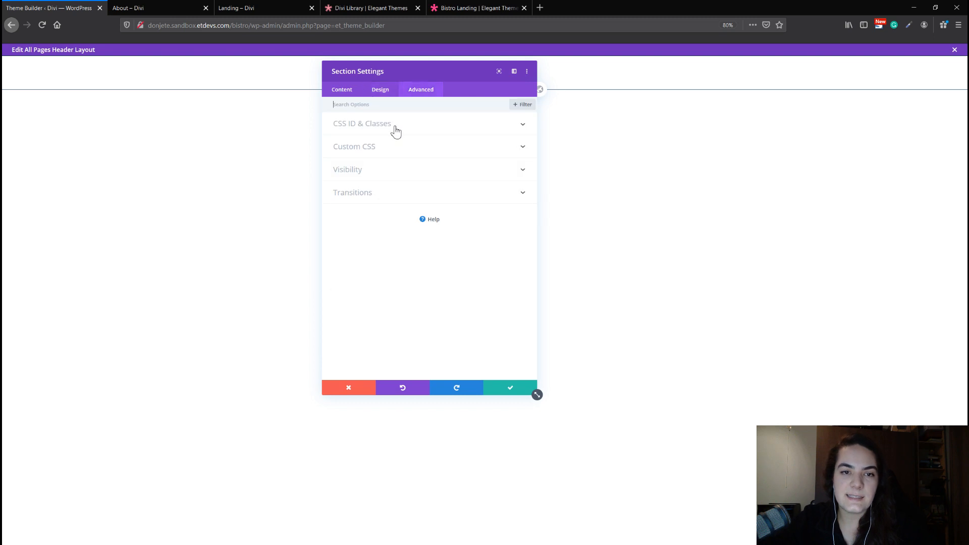
{"action": "left_click", "coordinate": [396, 130]}
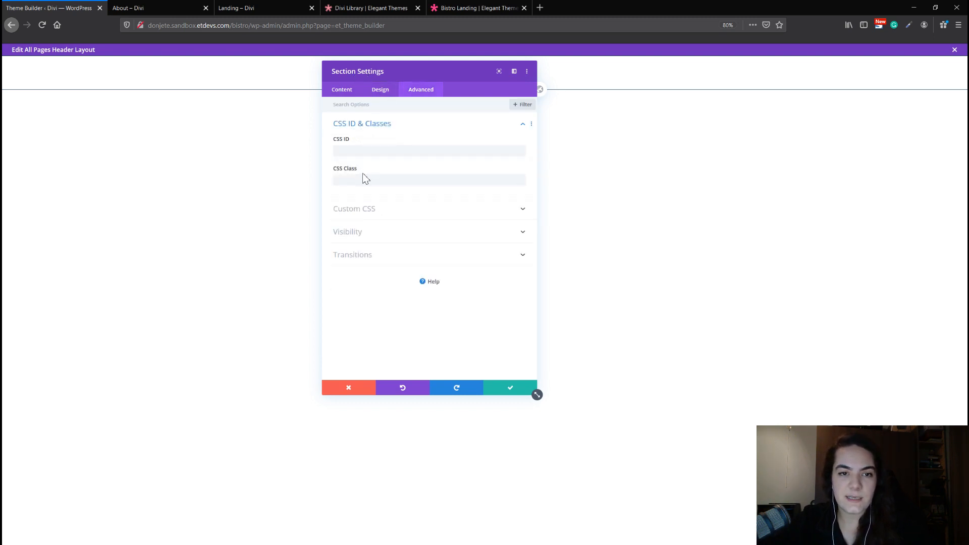
{"action": "left_click", "coordinate": [363, 151]}
{"action": "type", "text": "custom-header"}
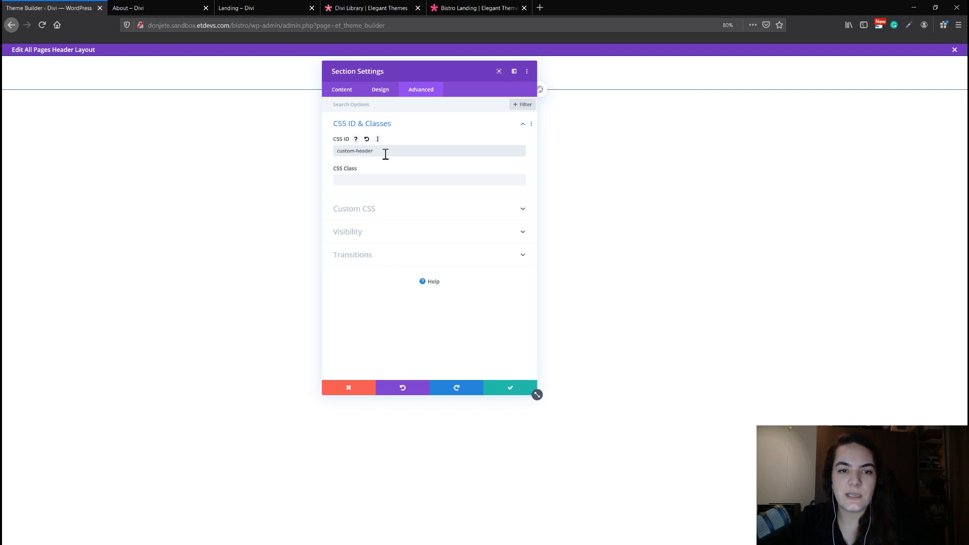
{"action": "left_click_drag", "start_coordinate": [385, 154], "coordinate": [333, 148]}
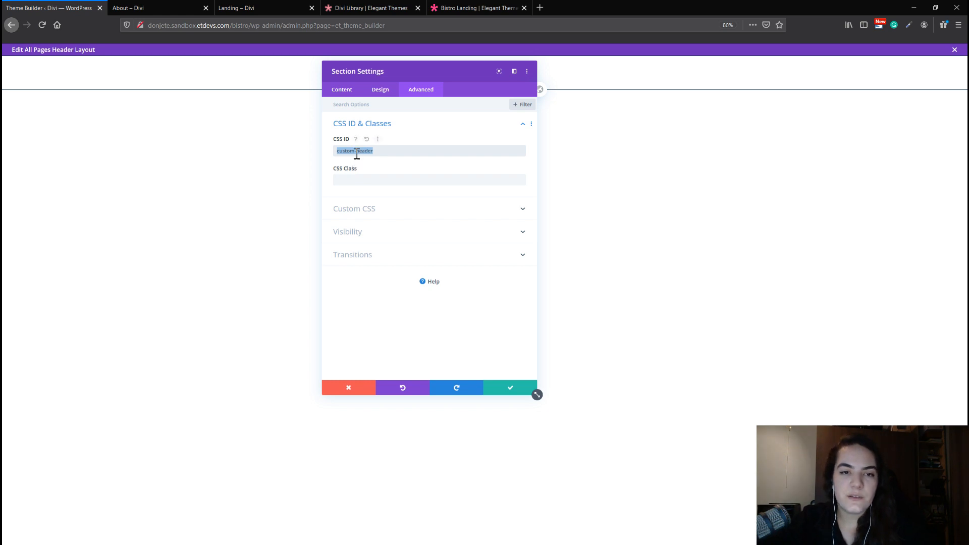
{"action": "left_click", "coordinate": [357, 153]}
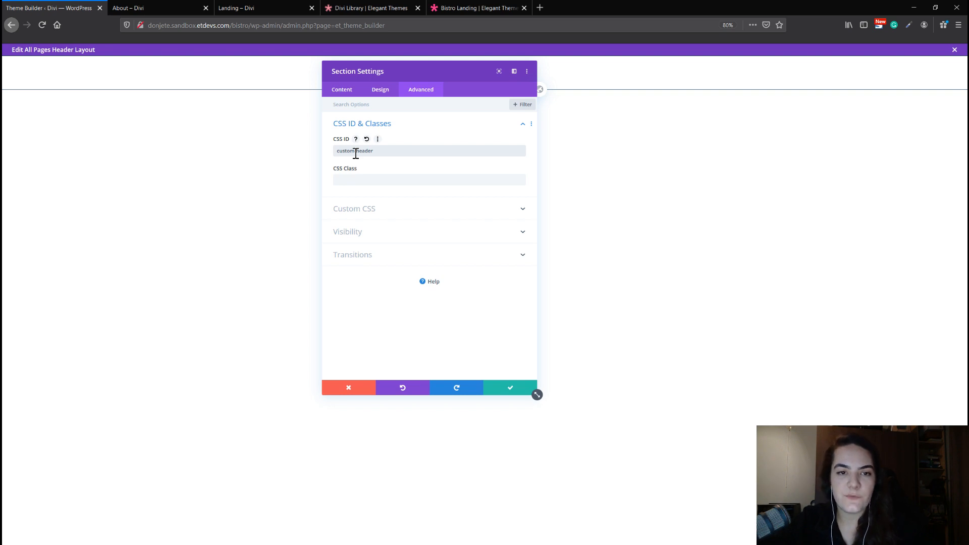
{"action": "left_click_drag", "start_coordinate": [387, 150], "coordinate": [326, 146]}
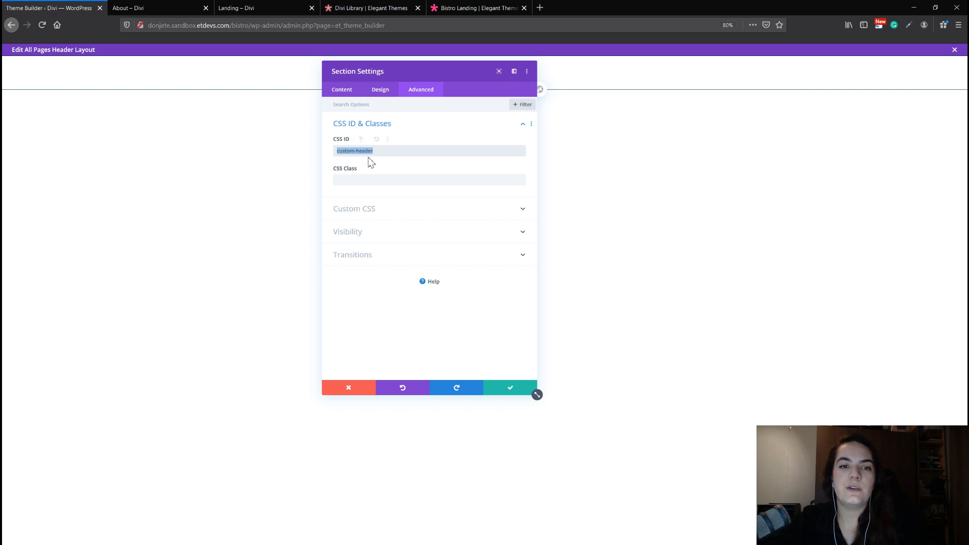
{"action": "left_click", "coordinate": [387, 150]}
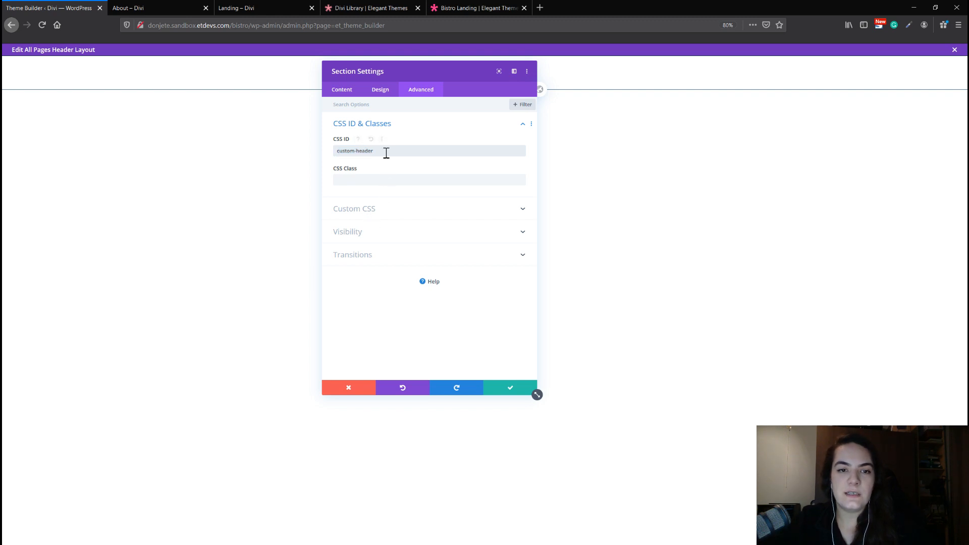
Step: Set the header section's Z index to 99999 in its visibility options and save the section settings
{"action": "left_click", "coordinate": [376, 233]}
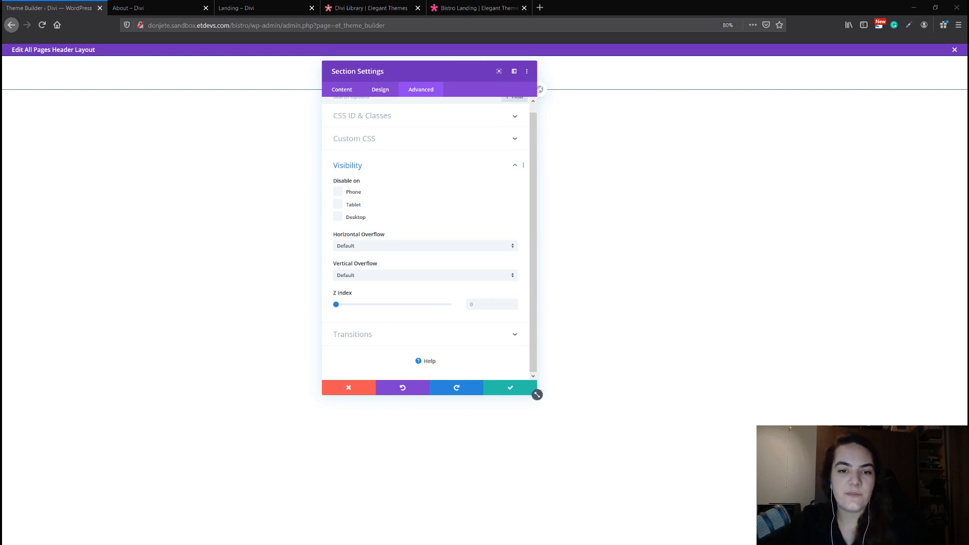
{"action": "left_click", "coordinate": [490, 301]}
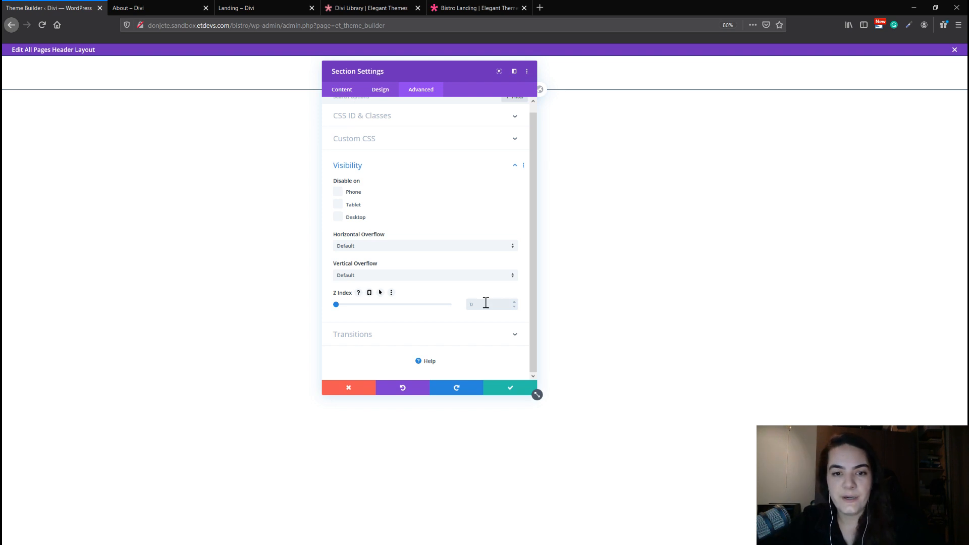
{"action": "type", "text": "99999"}
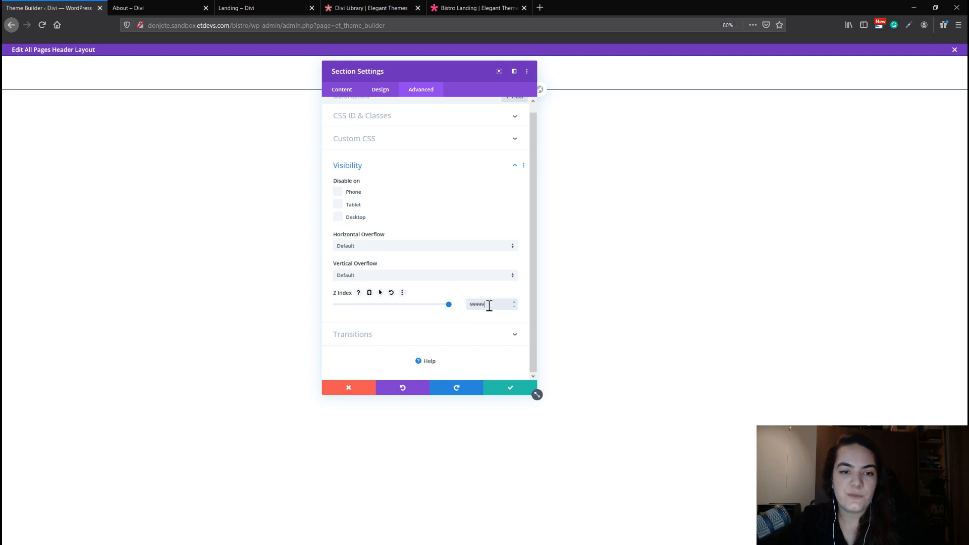
{"action": "left_click_drag", "start_coordinate": [488, 305], "coordinate": [472, 306]}
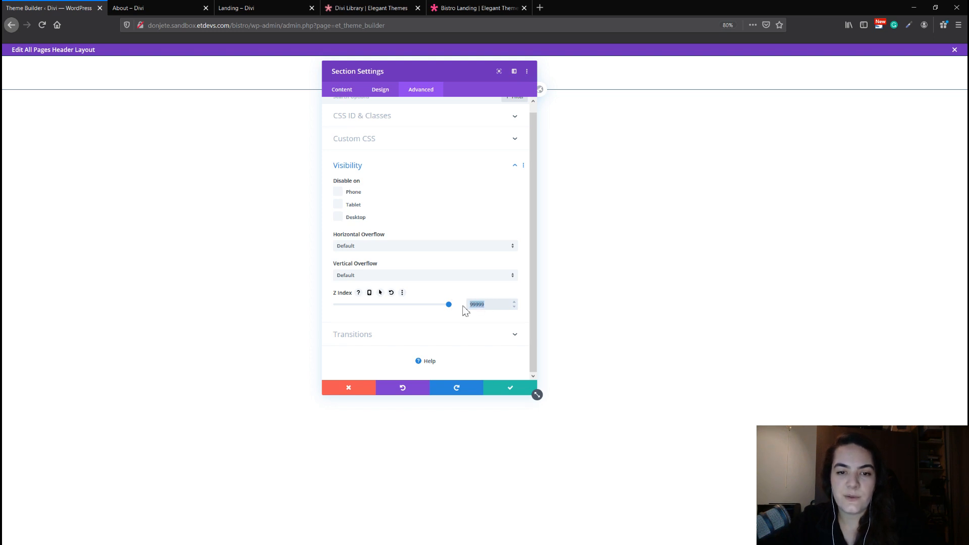
{"action": "left_click", "coordinate": [485, 308]}
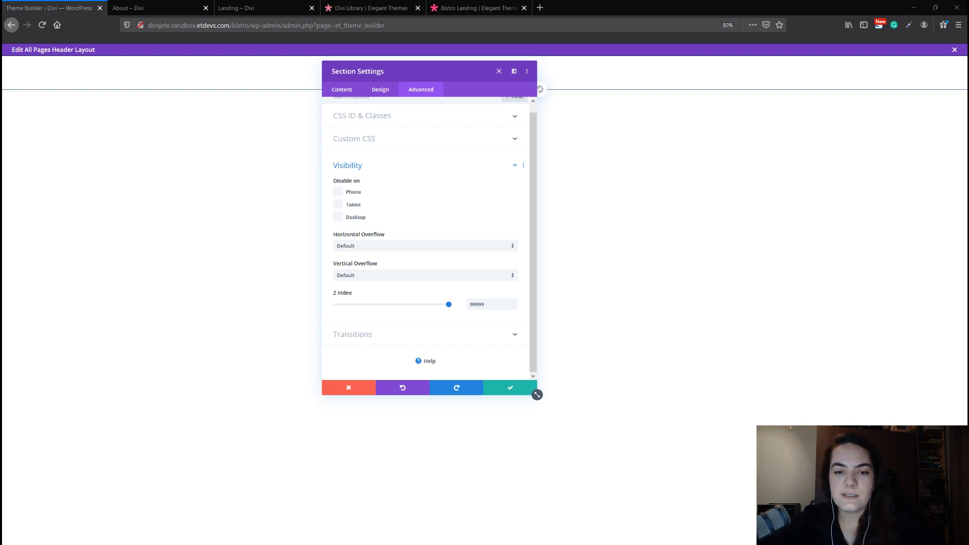
{"action": "left_click", "coordinate": [534, 389]}
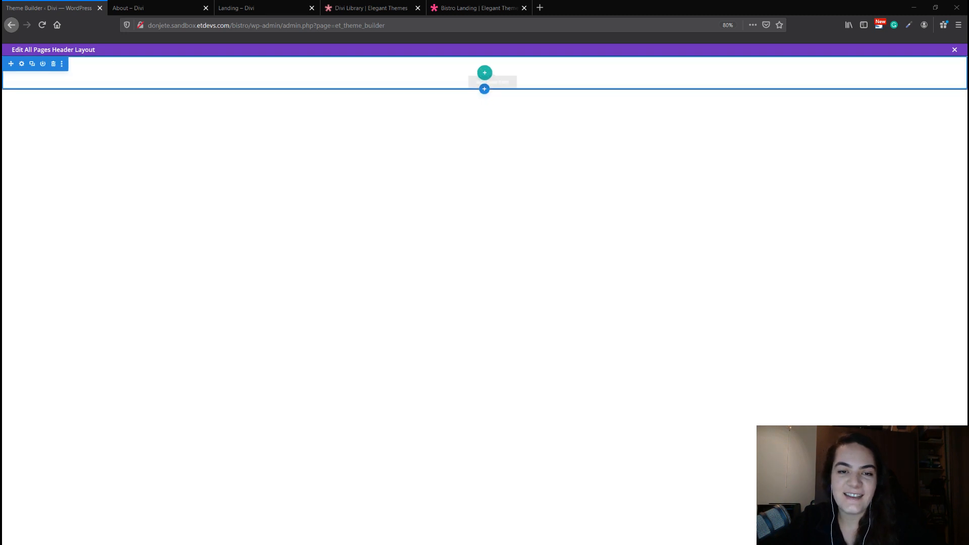
Step: Insert a three-column row with a one-fifth, three-fifths, one-fifth structure into the header section, without adding a module
{"action": "left_click", "coordinate": [484, 72]}
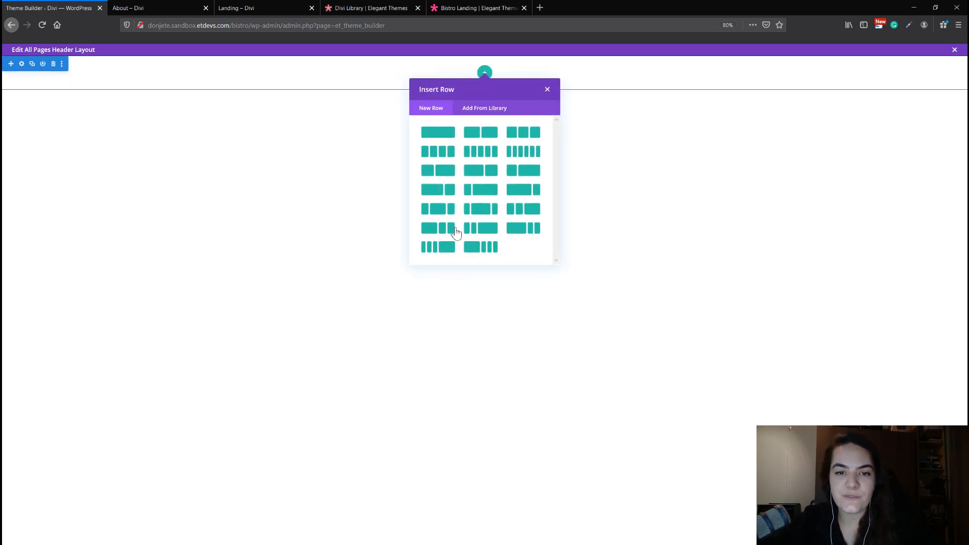
{"action": "left_click", "coordinate": [473, 209]}
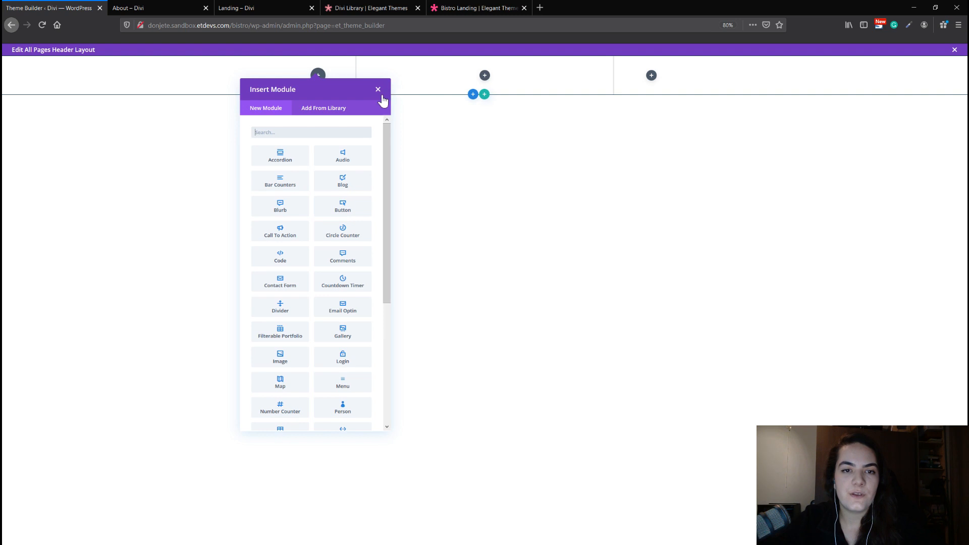
{"action": "left_click", "coordinate": [379, 89]}
{"action": "left_click", "coordinate": [322, 63]}
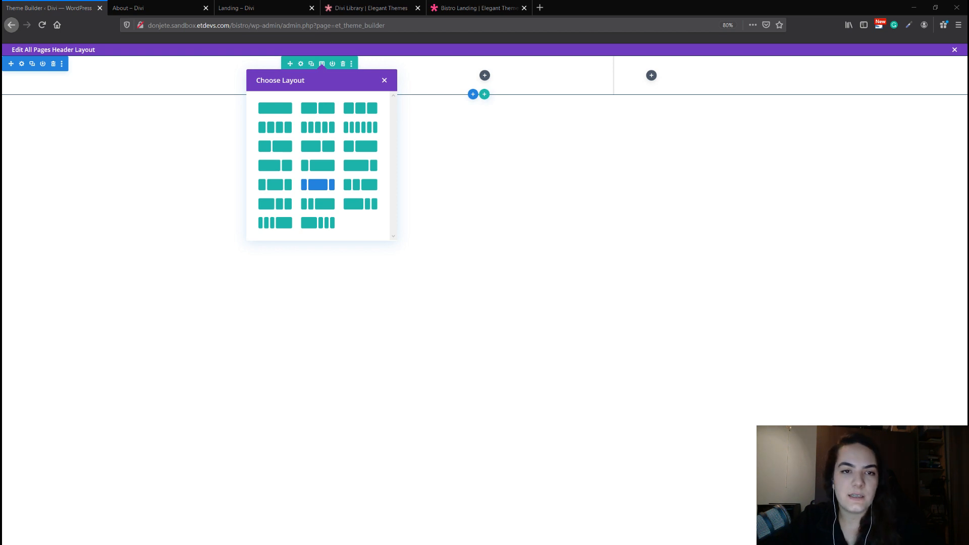
Step: Enable a custom gutter width for the new row and set it to 1
{"action": "left_click", "coordinate": [300, 64]}
{"action": "left_click_drag", "start_coordinate": [452, 80], "coordinate": [472, 88]}
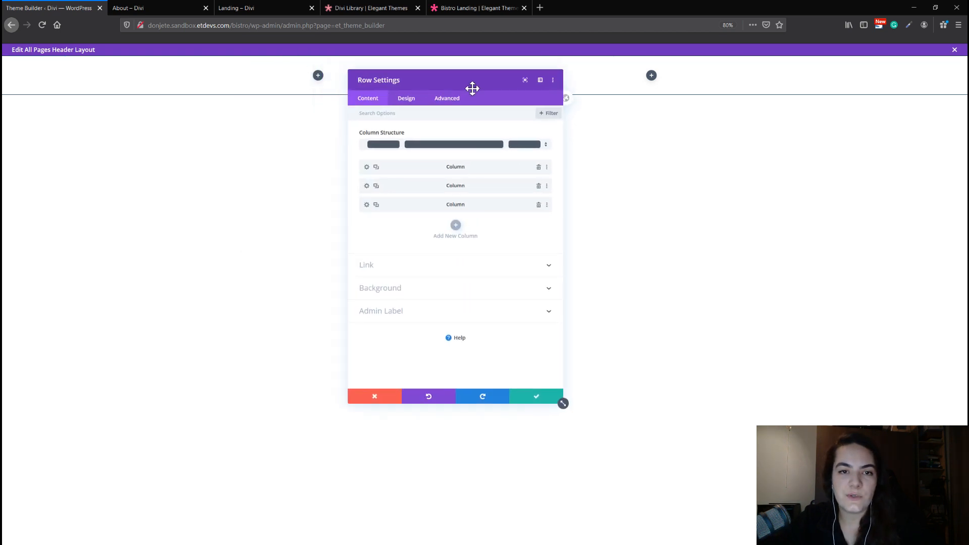
{"action": "left_click", "coordinate": [408, 100]}
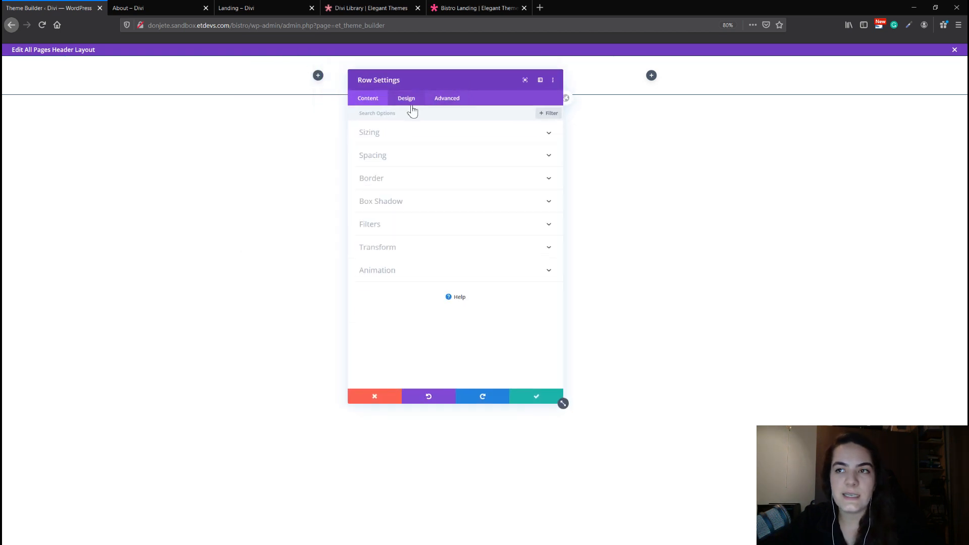
{"action": "left_click", "coordinate": [383, 145]}
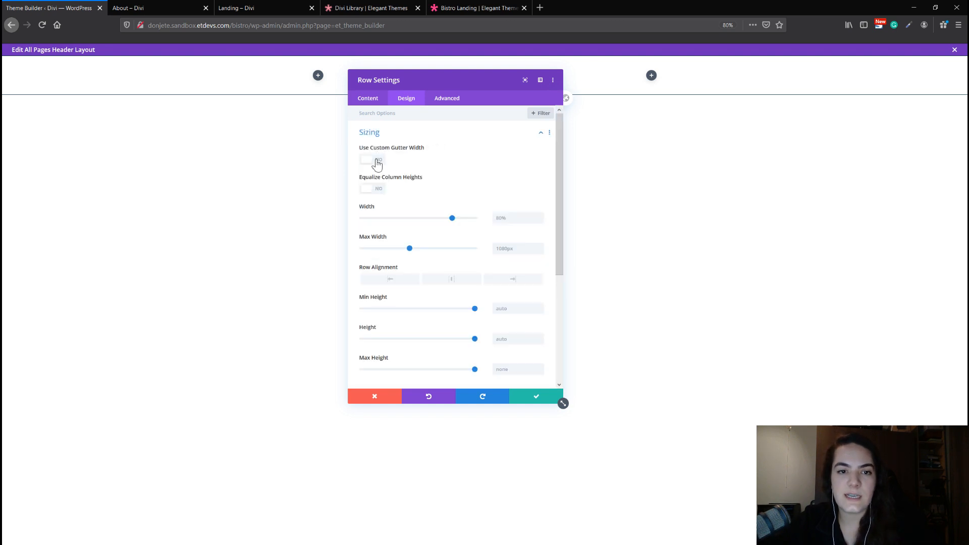
{"action": "left_click", "coordinate": [377, 161]}
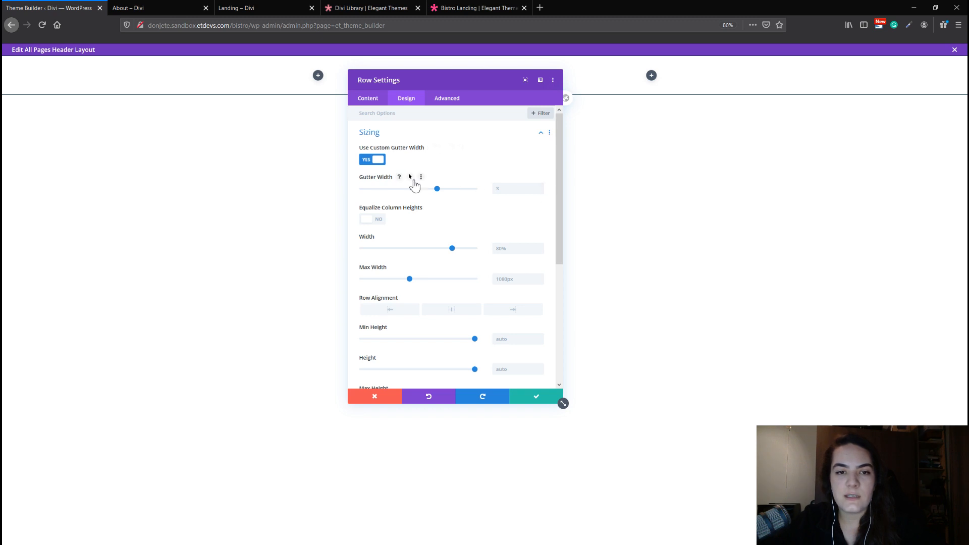
{"action": "left_click", "coordinate": [539, 191]}
{"action": "left_click", "coordinate": [540, 192]}
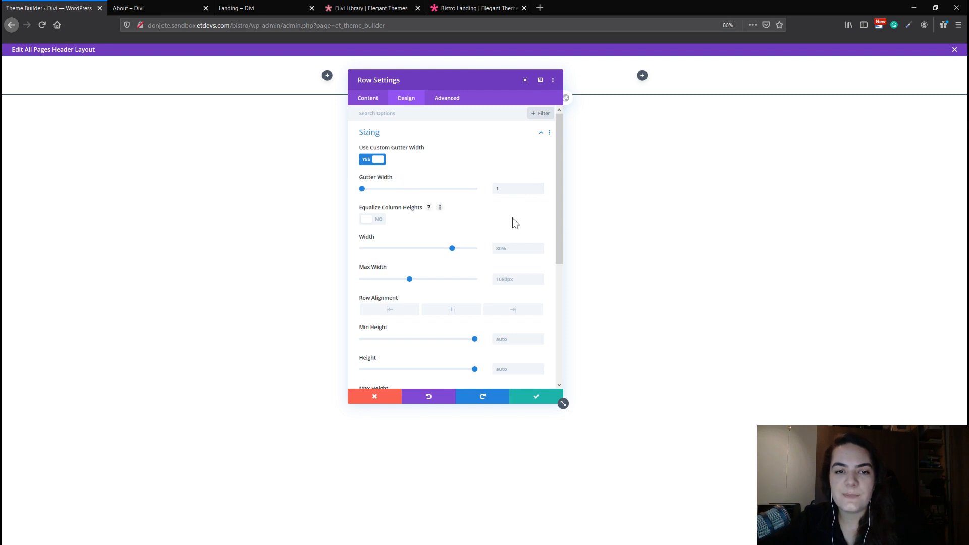
Step: Set both the row's width and max width to 100%
{"action": "scroll", "coordinate": [515, 222], "scroll_direction": "down", "scroll_amount": 1}
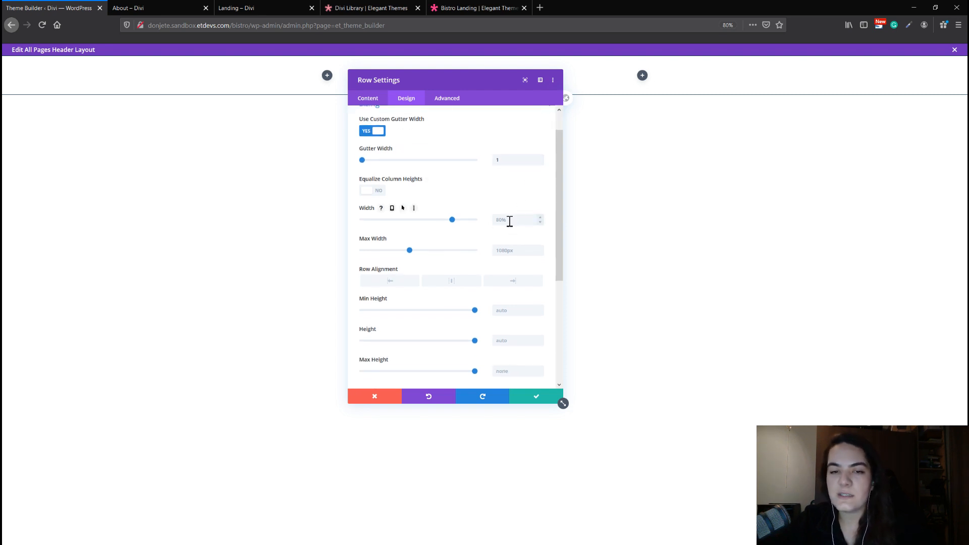
{"action": "left_click", "coordinate": [511, 221]}
{"action": "type", "text": "100"}
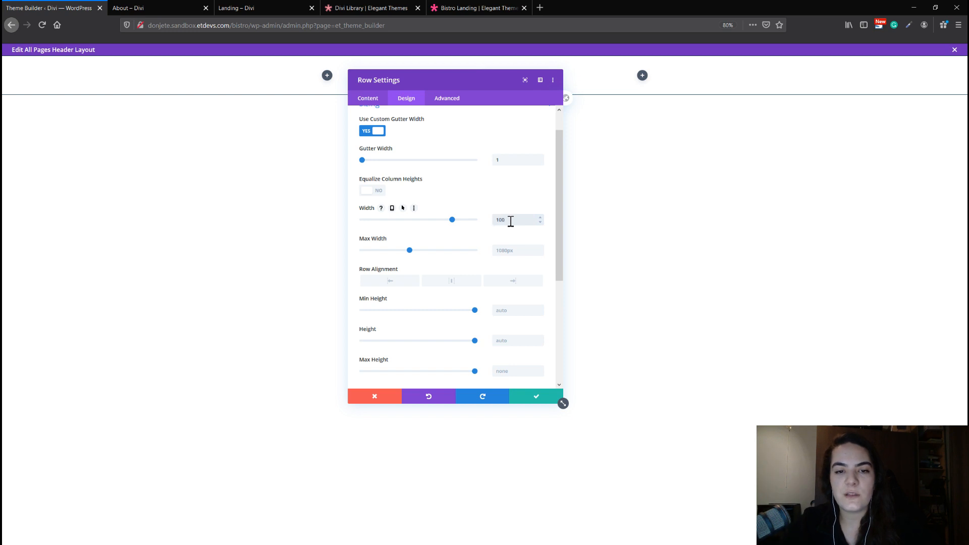
{"action": "type", "text": "%"}
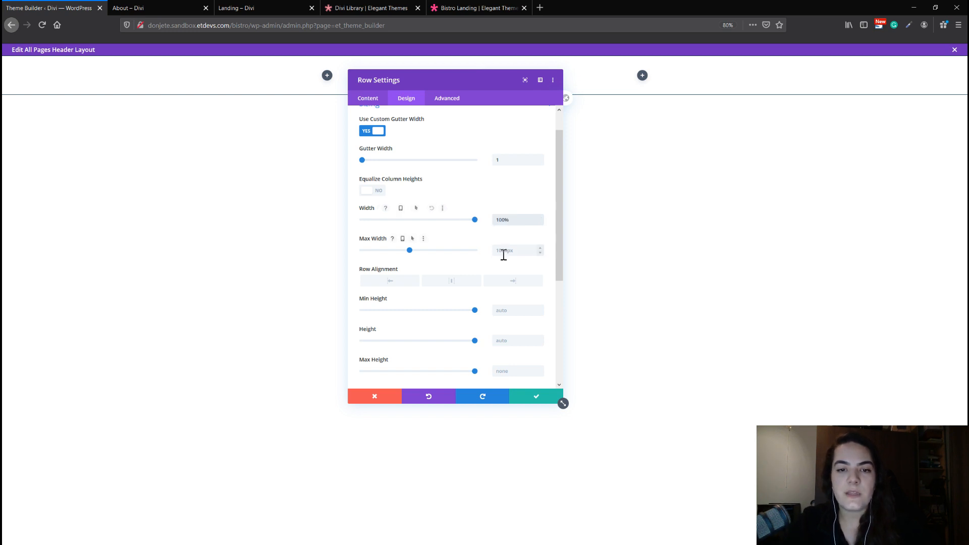
{"action": "left_click", "coordinate": [503, 253]}
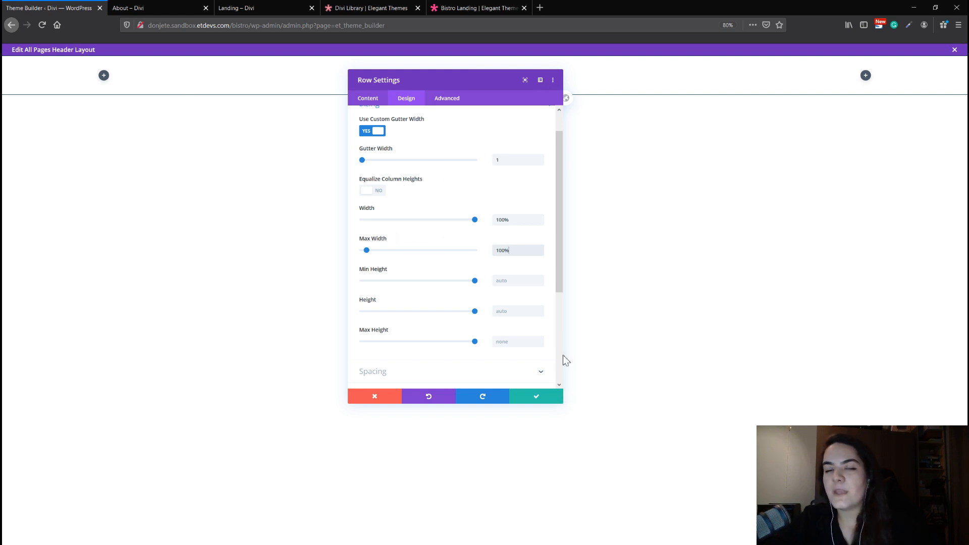
Step: Set the row's top and bottom padding to 0px, linking the two values
{"action": "scroll", "coordinate": [403, 303], "scroll_direction": "down", "scroll_amount": 2}
{"action": "left_click", "coordinate": [396, 316]}
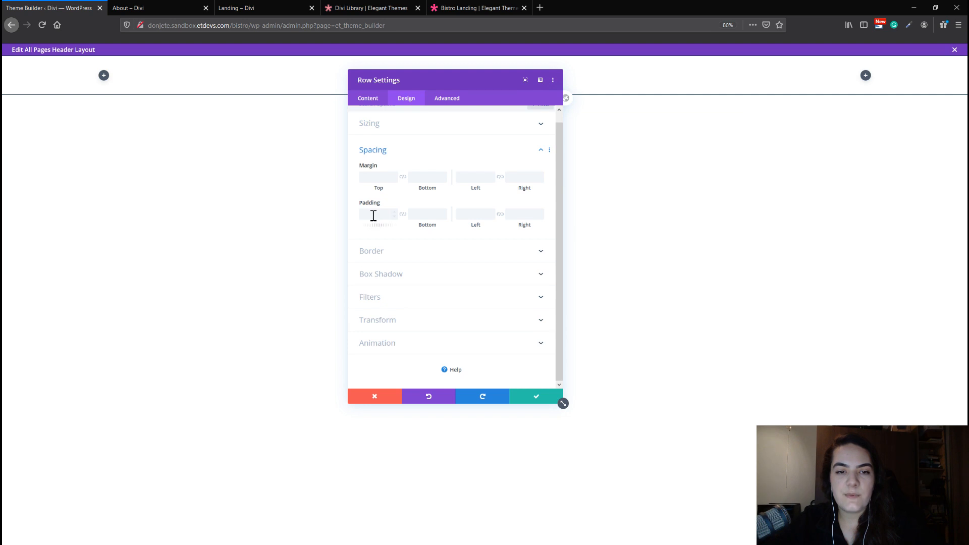
{"action": "type", "text": "0"}
{"action": "left_click", "coordinate": [403, 214]}
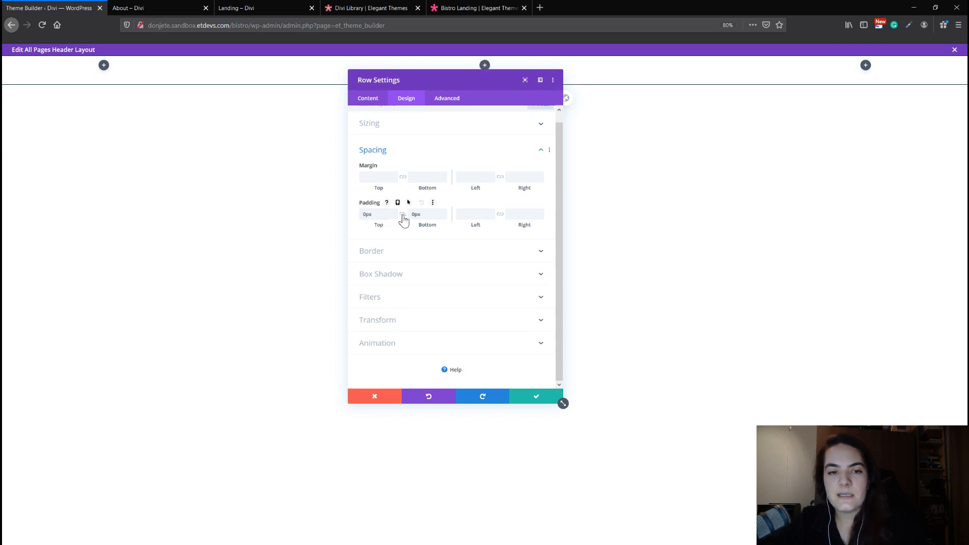
Step: Examine the finished header on the About page and its mobile version on the Landing page, then return to the header layout
{"action": "left_click", "coordinate": [196, 8]}
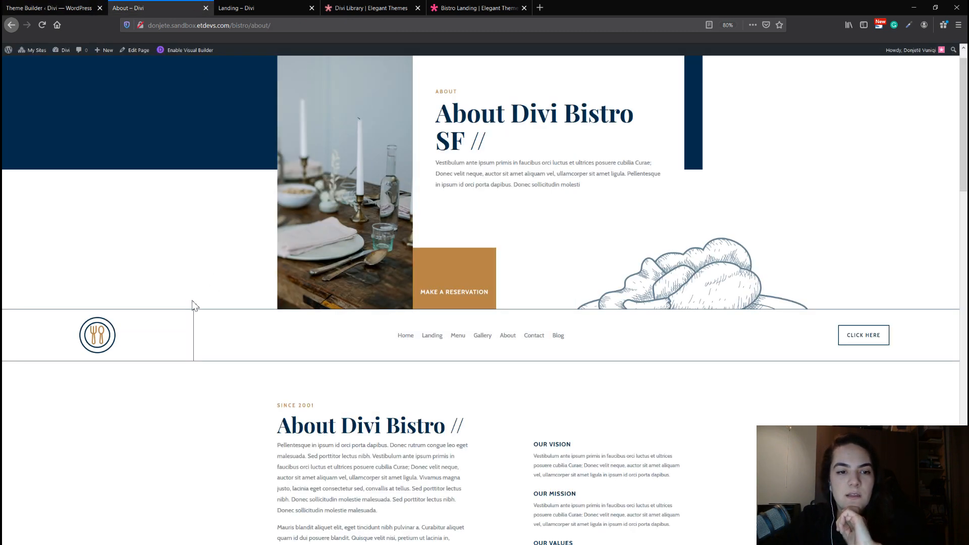
{"action": "scroll", "coordinate": [193, 310], "scroll_direction": "down", "scroll_amount": 1}
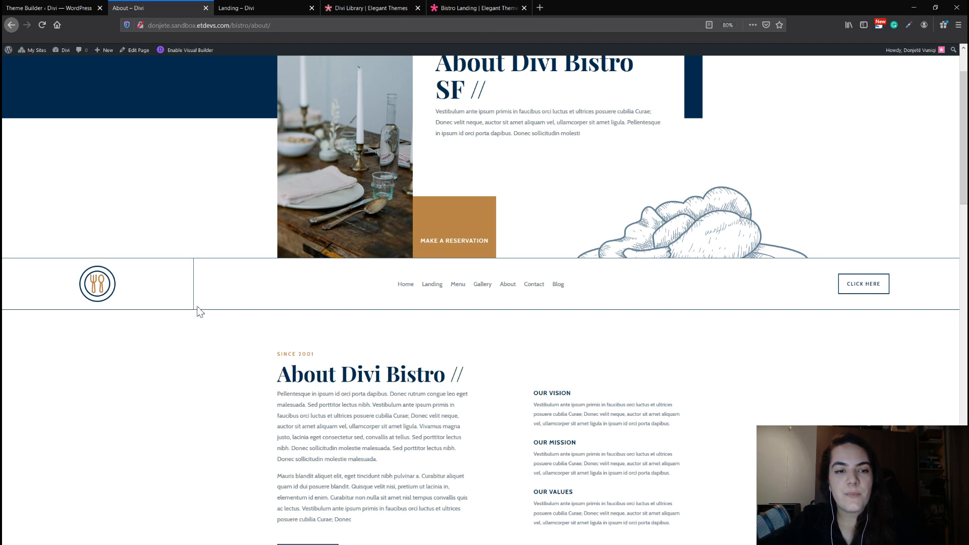
{"action": "left_click", "coordinate": [43, 9]}
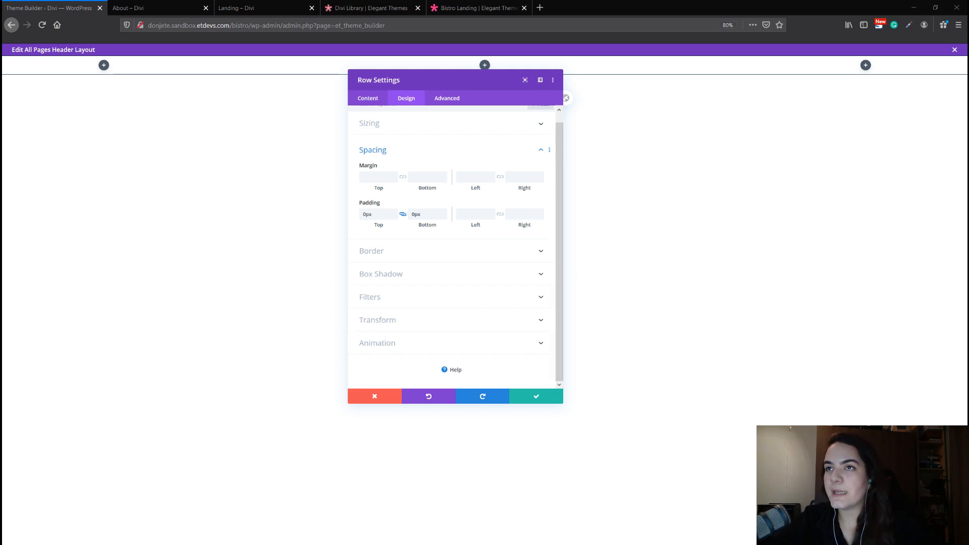
{"action": "left_click", "coordinate": [278, 7]}
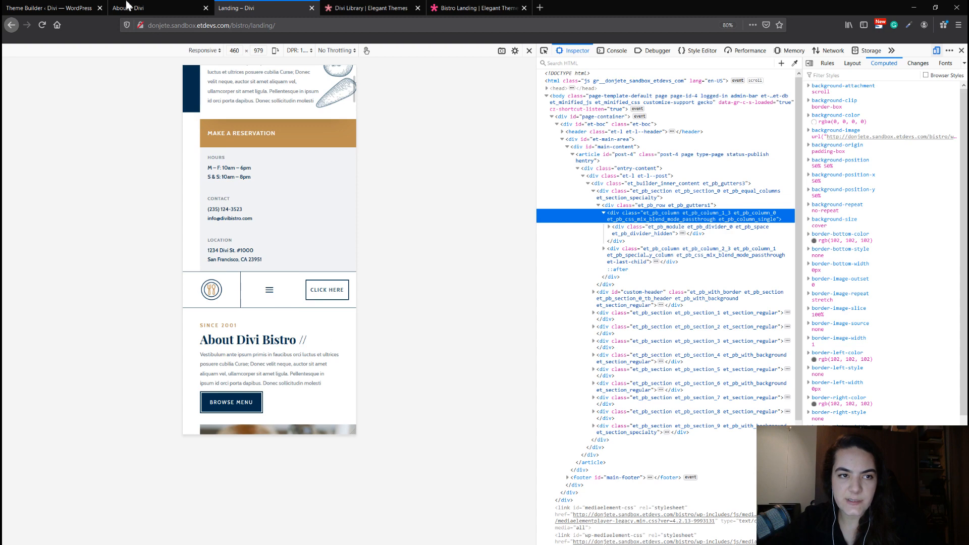
{"action": "left_click", "coordinate": [91, 8]}
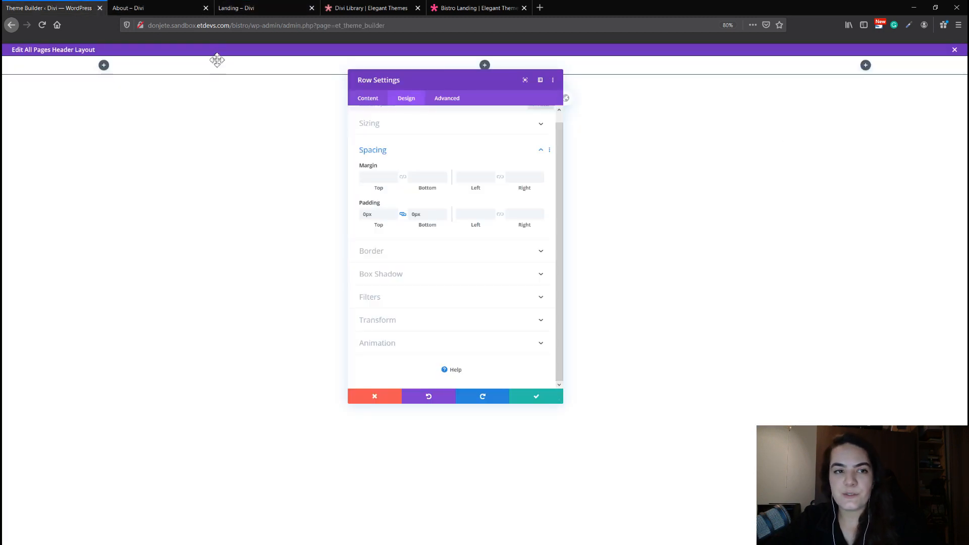
{"action": "left_click", "coordinate": [158, 9]}
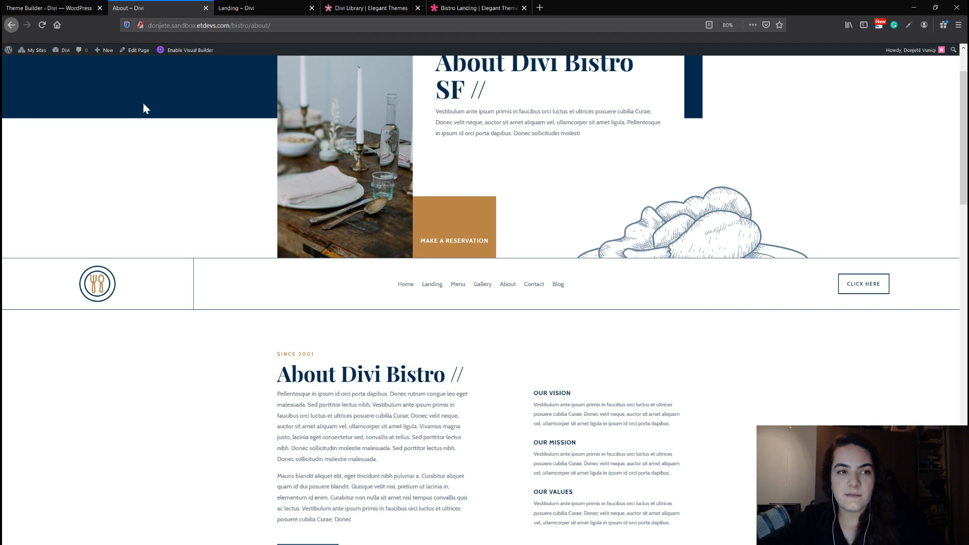
{"action": "left_click", "coordinate": [20, 7]}
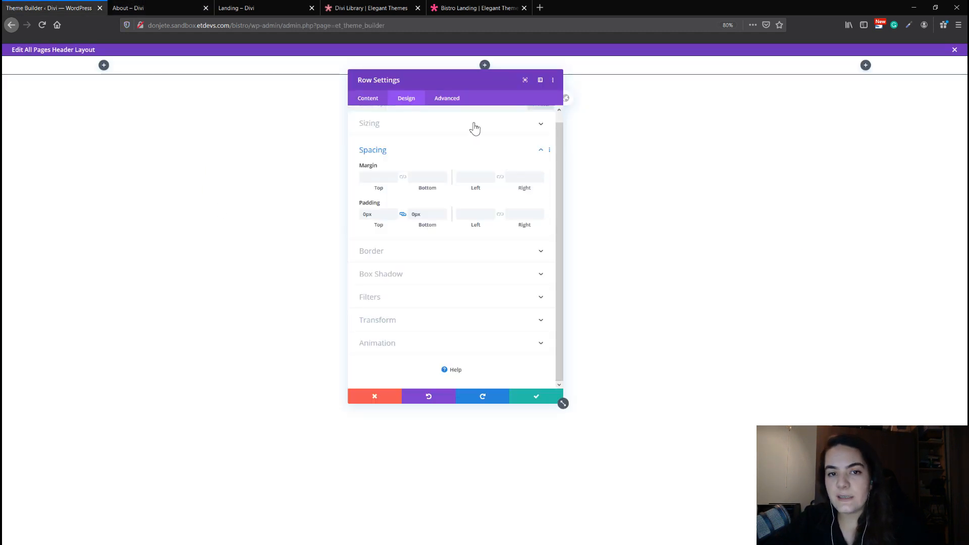
Step: Add the custom CSS "display: flex; align-items: center;" to the row's main element
{"action": "left_click", "coordinate": [451, 100]}
{"action": "left_click", "coordinate": [425, 156]}
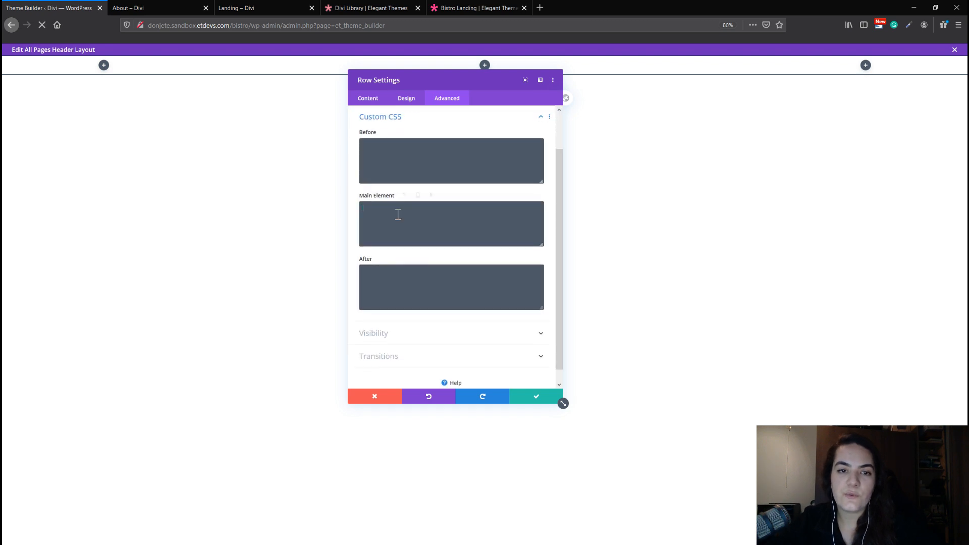
{"action": "type", "text": "display: flex; align-items: center;"}
{"action": "left_click", "coordinate": [394, 208]}
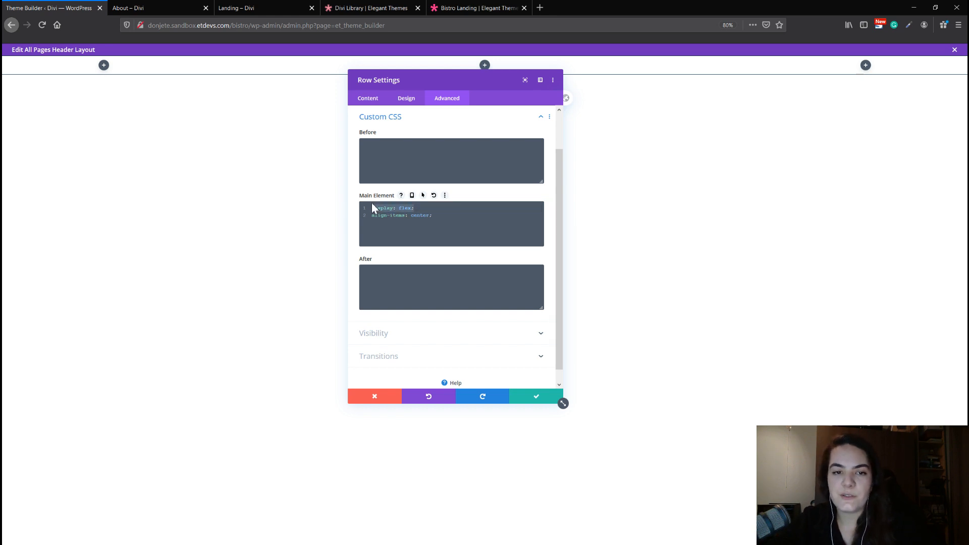
{"action": "left_click", "coordinate": [412, 215]}
{"action": "left_click_drag", "start_coordinate": [433, 216], "coordinate": [361, 216]}
{"action": "left_click", "coordinate": [410, 224]}
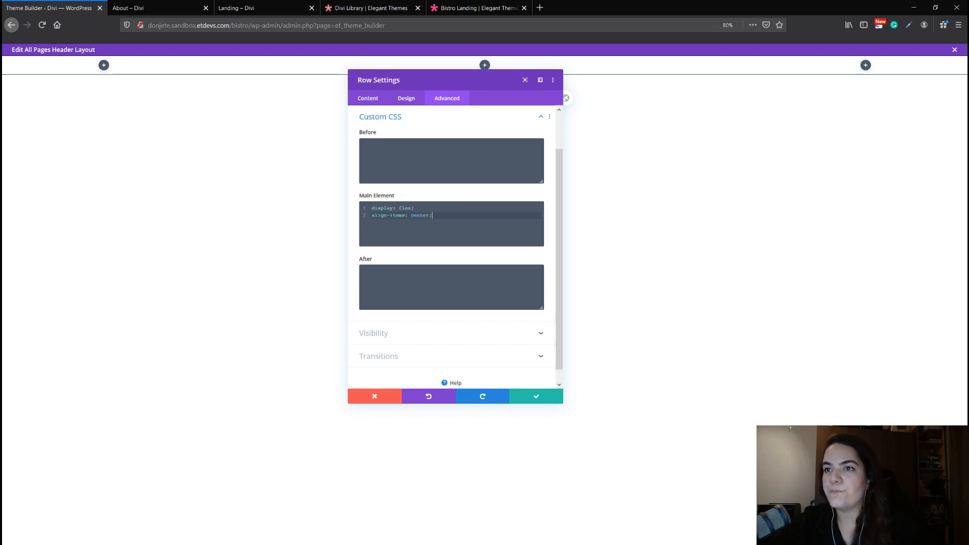
Step: Set the first column's top and bottom padding to 20px, linking the two values
{"action": "left_click", "coordinate": [380, 100]}
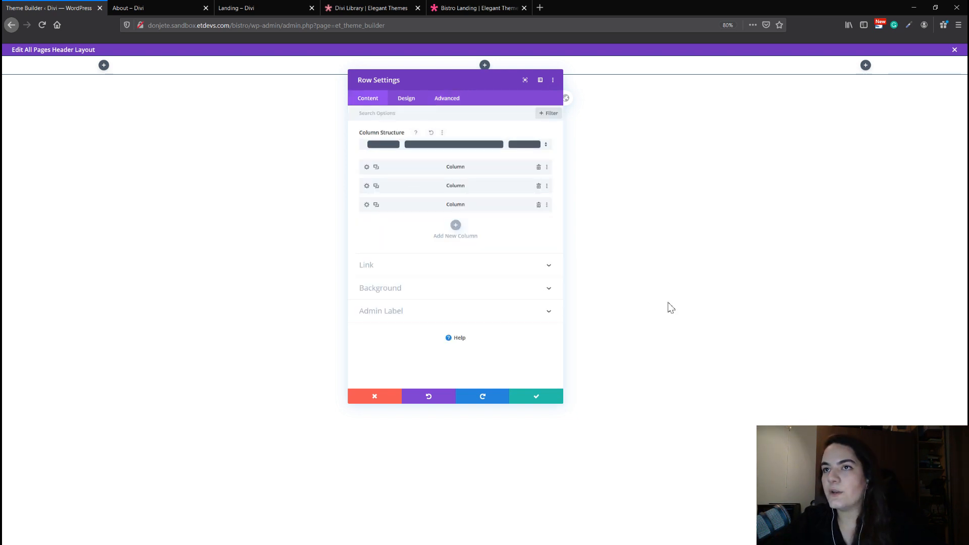
{"action": "left_click", "coordinate": [367, 167]}
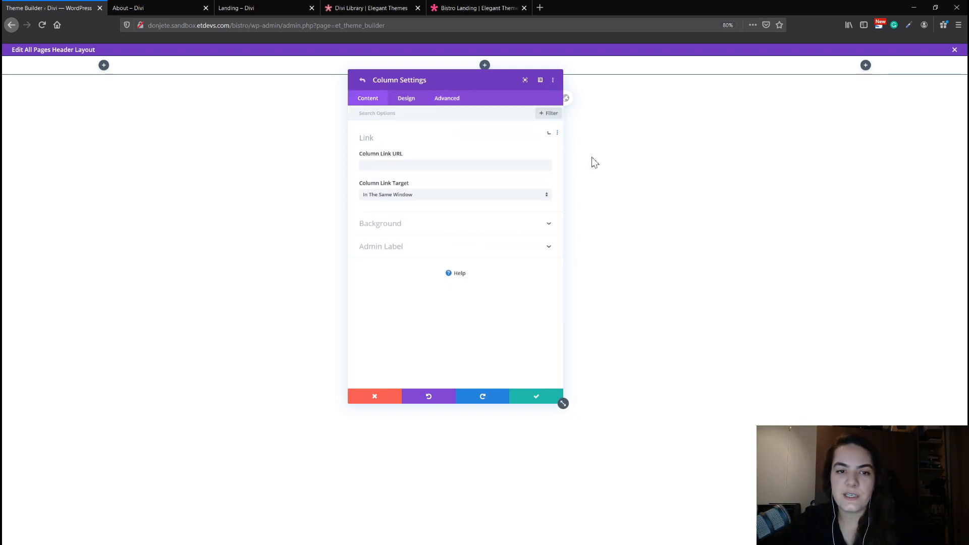
{"action": "left_click", "coordinate": [409, 101]}
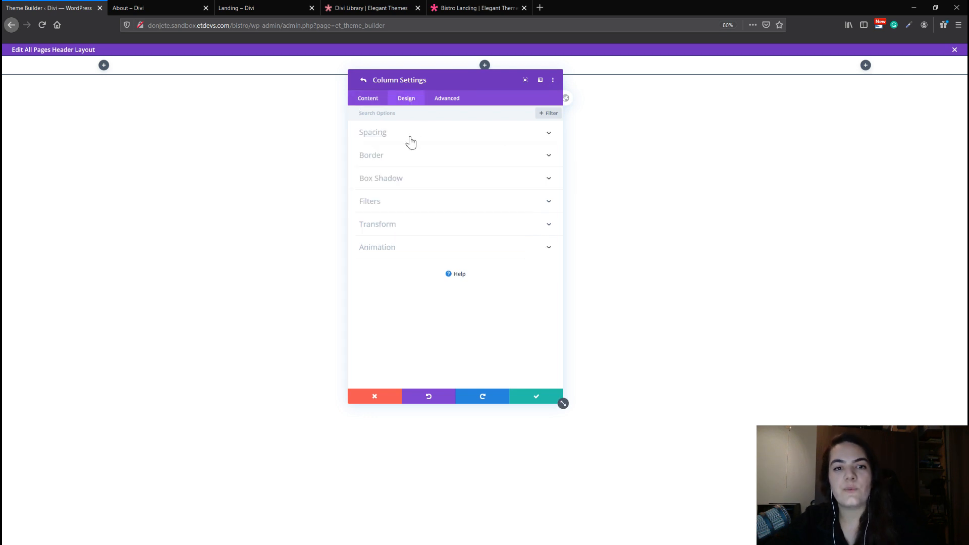
{"action": "left_click", "coordinate": [372, 134]}
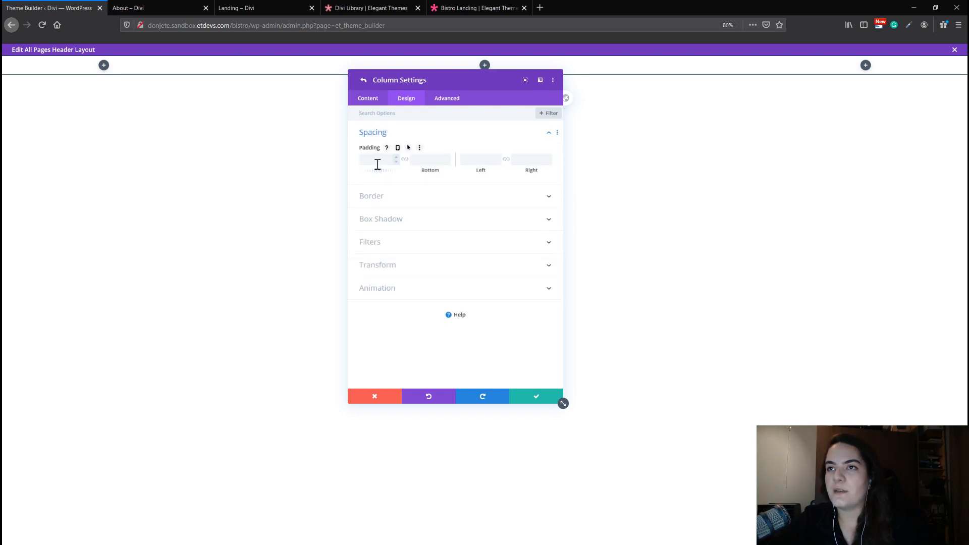
{"action": "left_click", "coordinate": [378, 163]}
{"action": "type", "text": "20"}
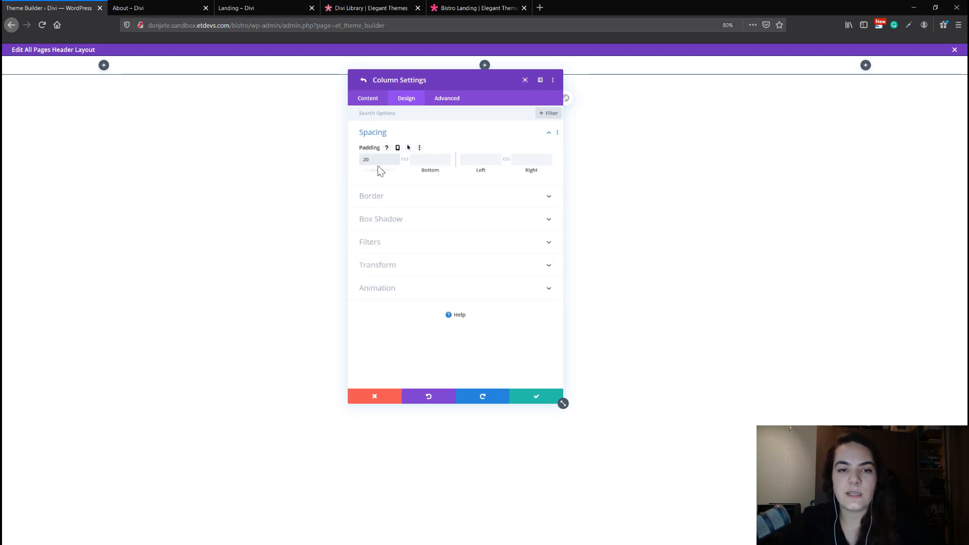
{"action": "type", "text": "px"}
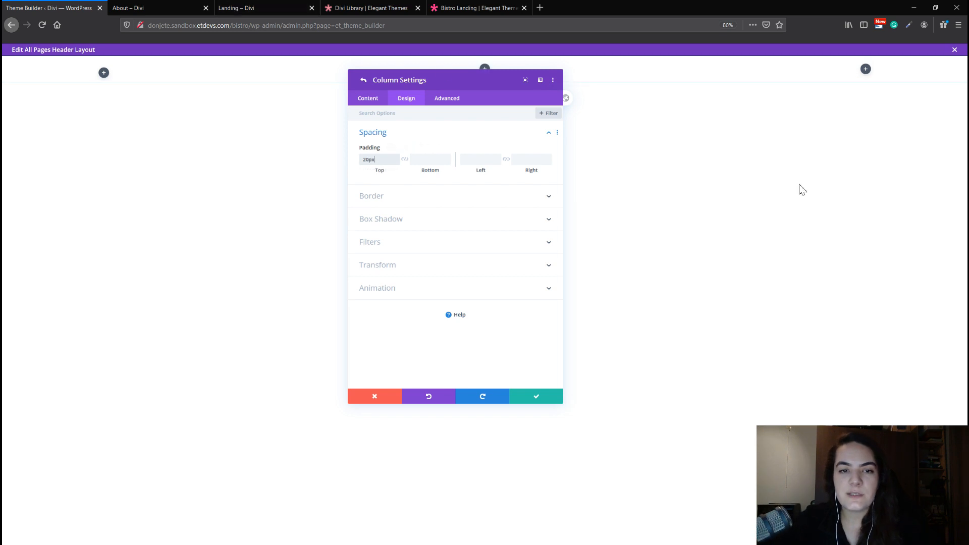
{"action": "left_click", "coordinate": [405, 160]}
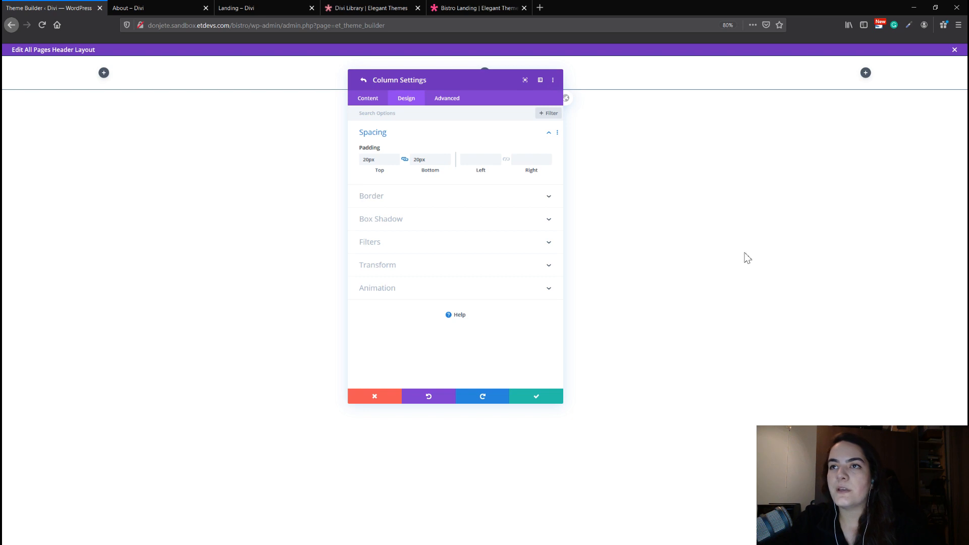
Step: Give the first column a 1px right border in color #002d4c and save the settings
{"action": "left_click", "coordinate": [398, 197]}
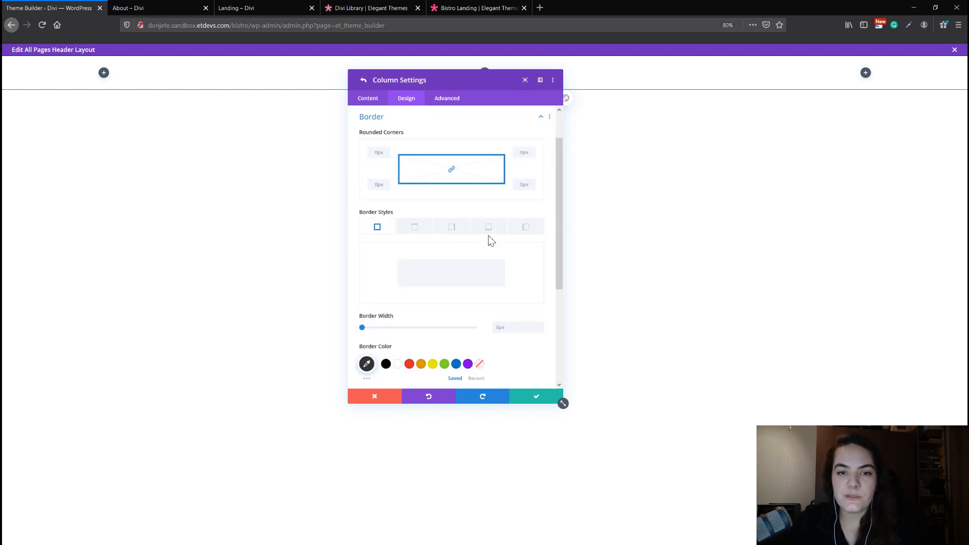
{"action": "left_click", "coordinate": [453, 228]}
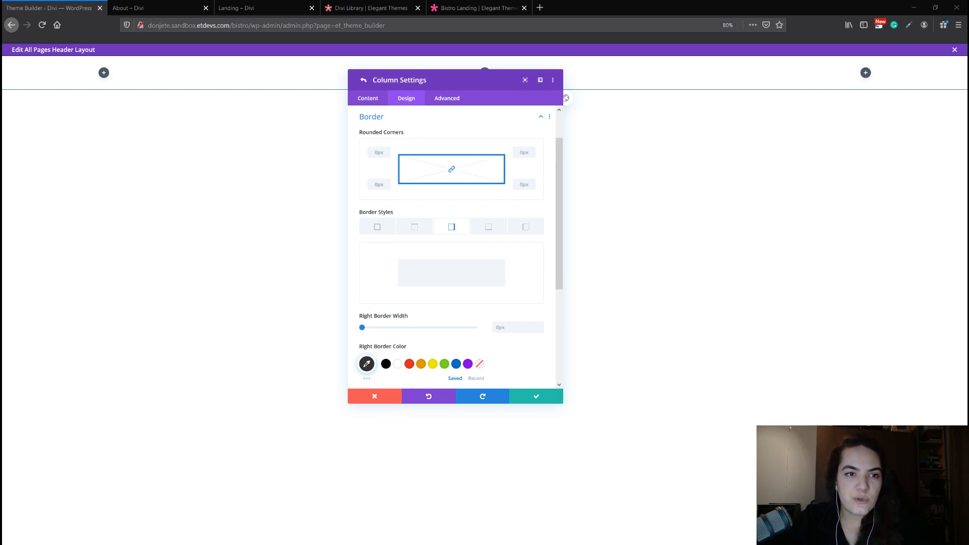
{"action": "scroll", "coordinate": [560, 401], "scroll_direction": "down", "scroll_amount": 2}
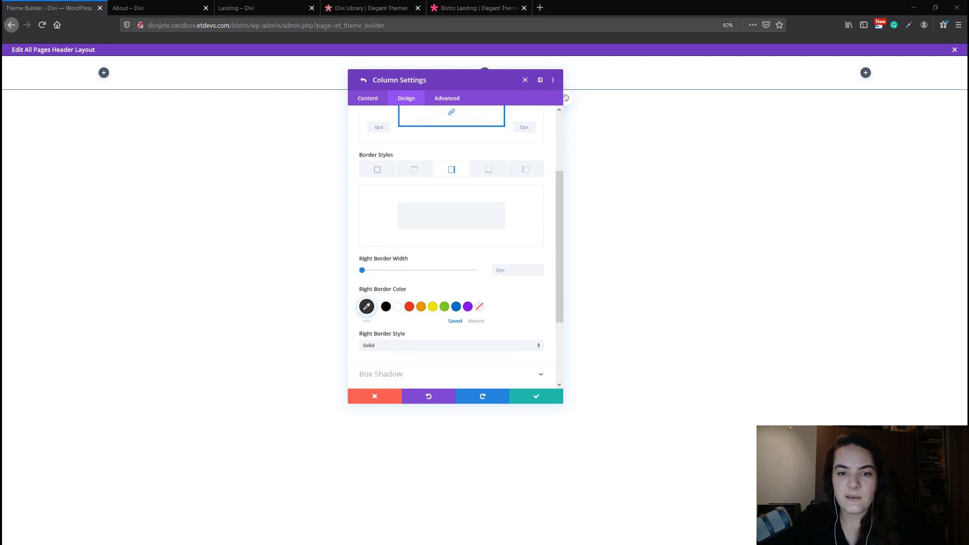
{"action": "left_click", "coordinate": [510, 275]}
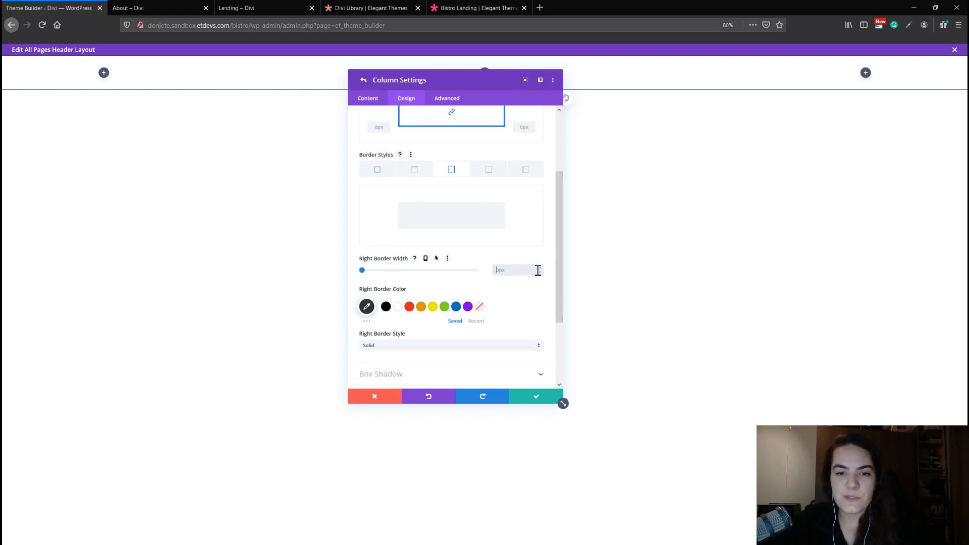
{"action": "left_click", "coordinate": [540, 268]}
{"action": "left_click", "coordinate": [367, 306]}
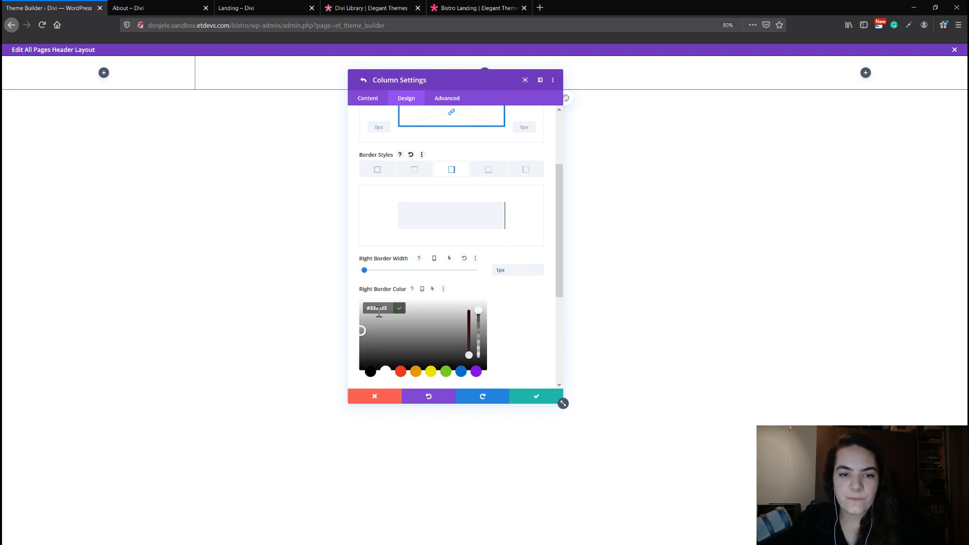
{"action": "triple_click", "coordinate": [379, 311]}
{"action": "type", "text": "#002d4c"}
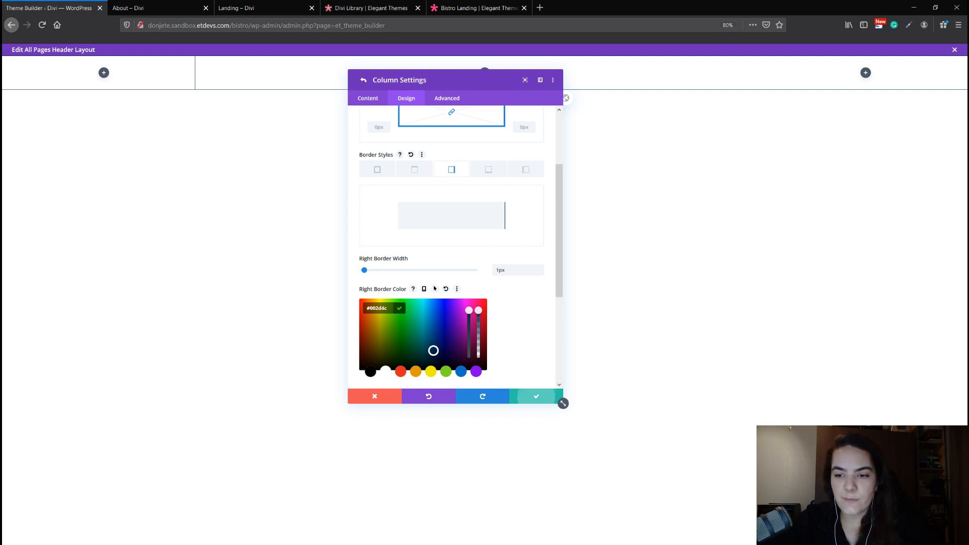
{"action": "left_click", "coordinate": [553, 398]}
{"action": "left_click", "coordinate": [534, 399]}
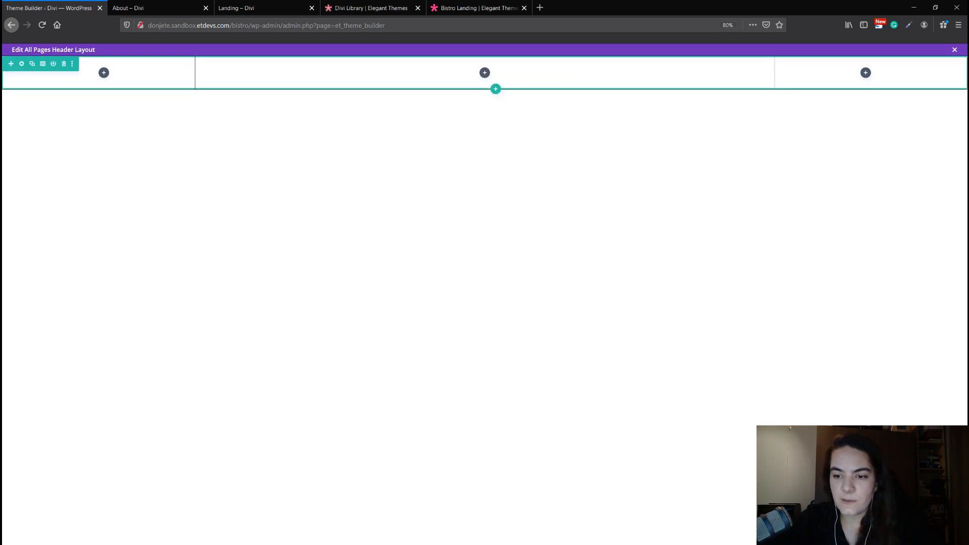
Step: Add an Image module with the bistro-icon-color-6 picture to the first column and center its alignment
{"action": "left_click", "coordinate": [103, 72]}
{"action": "type", "text": "image"}
{"action": "key", "text": "Return"}
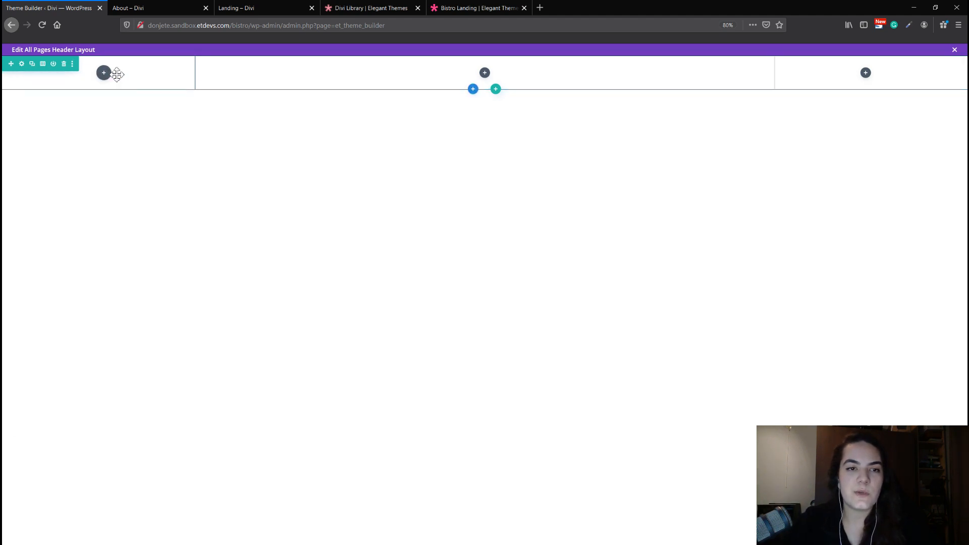
{"action": "left_click", "coordinate": [500, 175]}
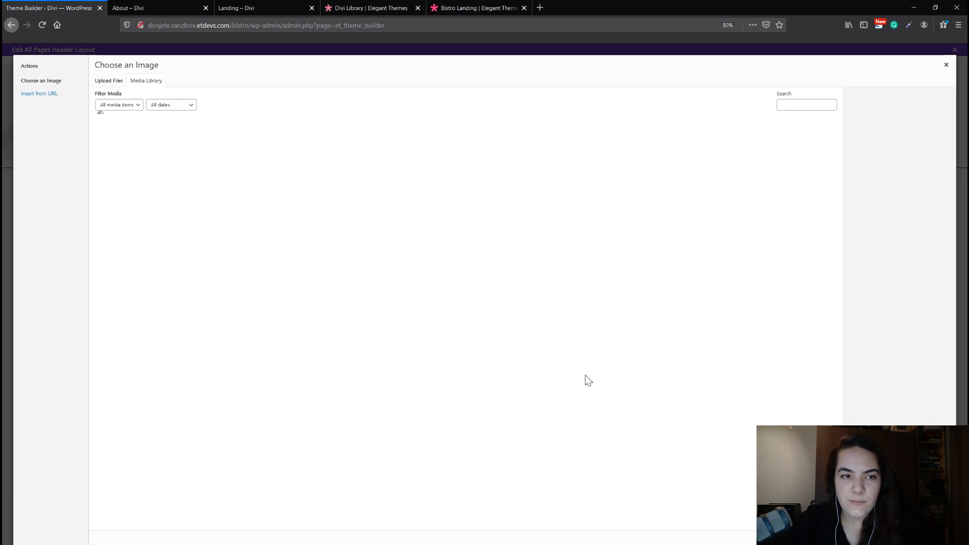
{"action": "left_click", "coordinate": [373, 351]}
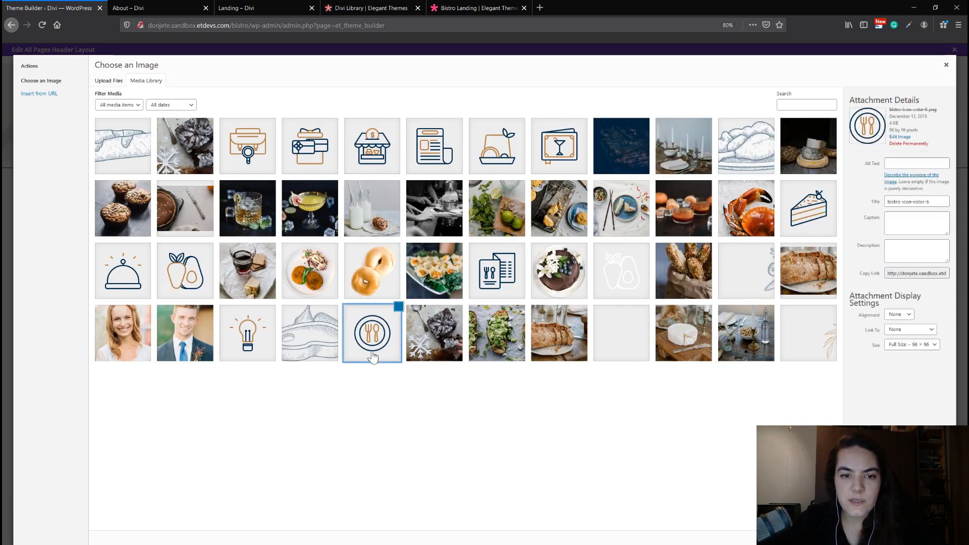
{"action": "left_click", "coordinate": [928, 541]}
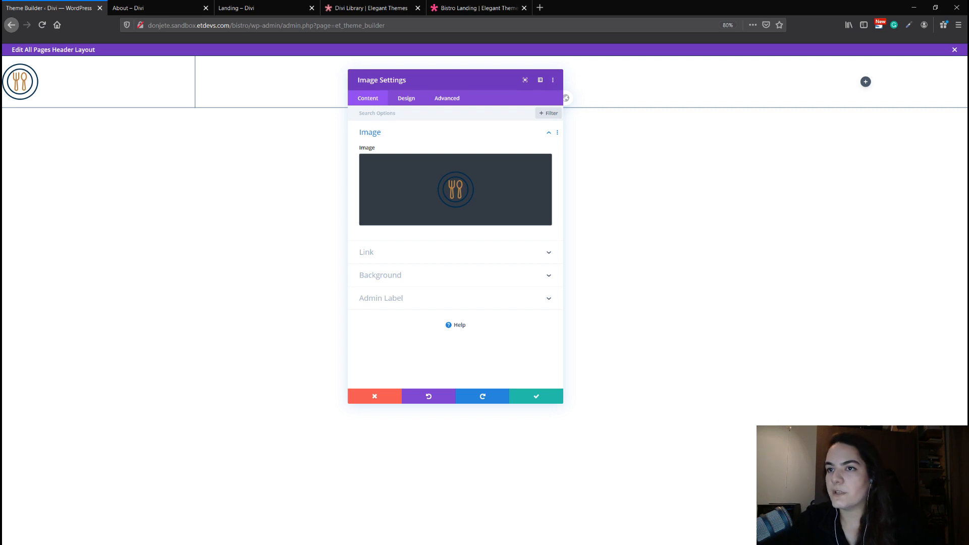
{"action": "left_click", "coordinate": [402, 99]}
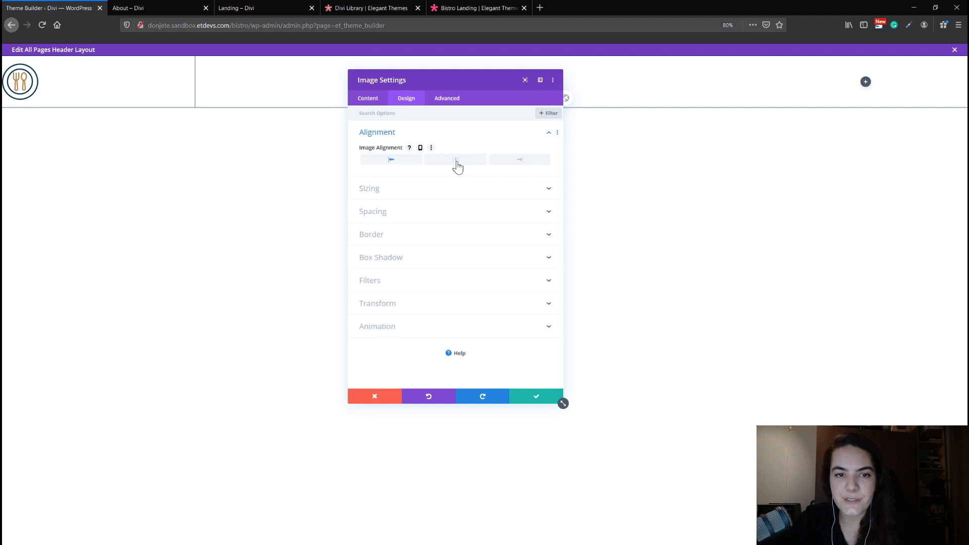
{"action": "left_click", "coordinate": [456, 161]}
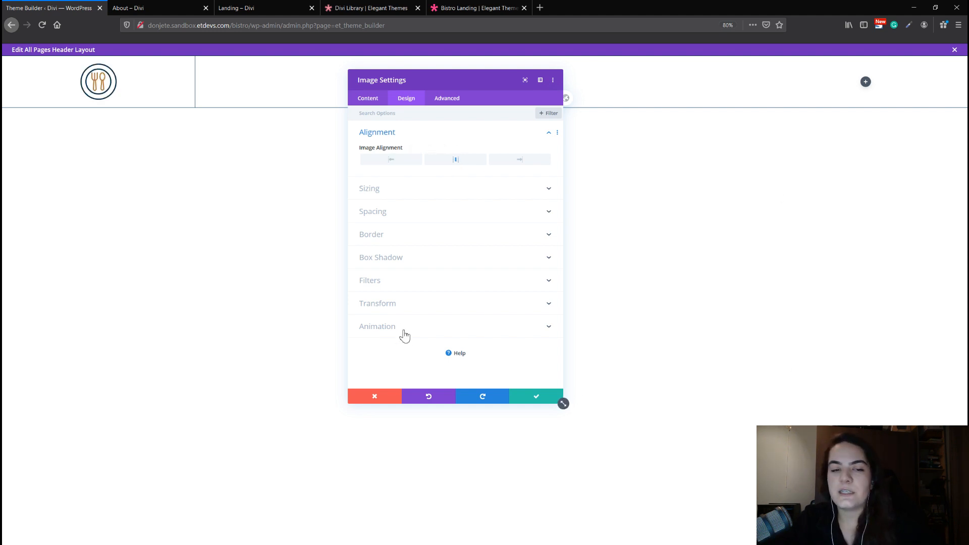
Step: Set the image width to 4vw on desktop, 7vw on tablet and 12vw on phone, and save the module
{"action": "left_click", "coordinate": [398, 196]}
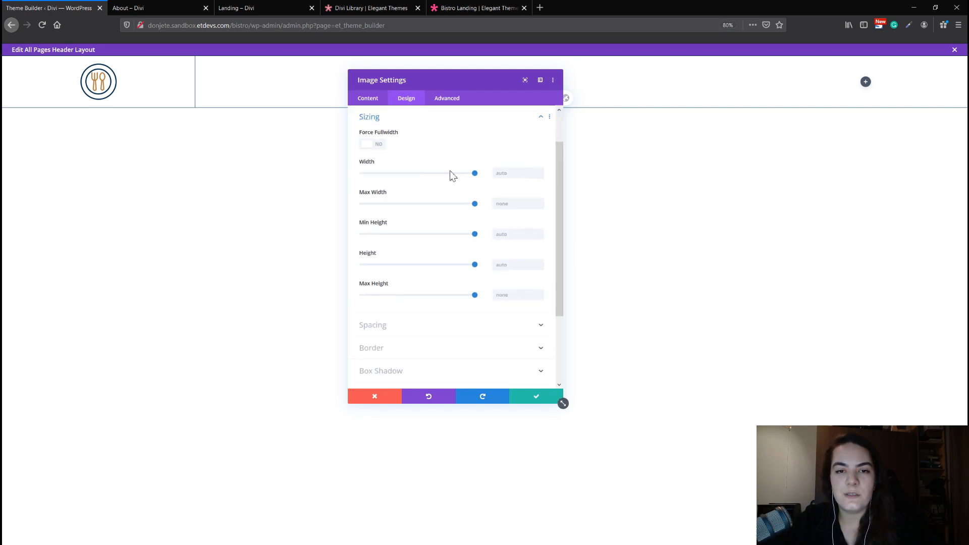
{"action": "type", "text": "4vw"}
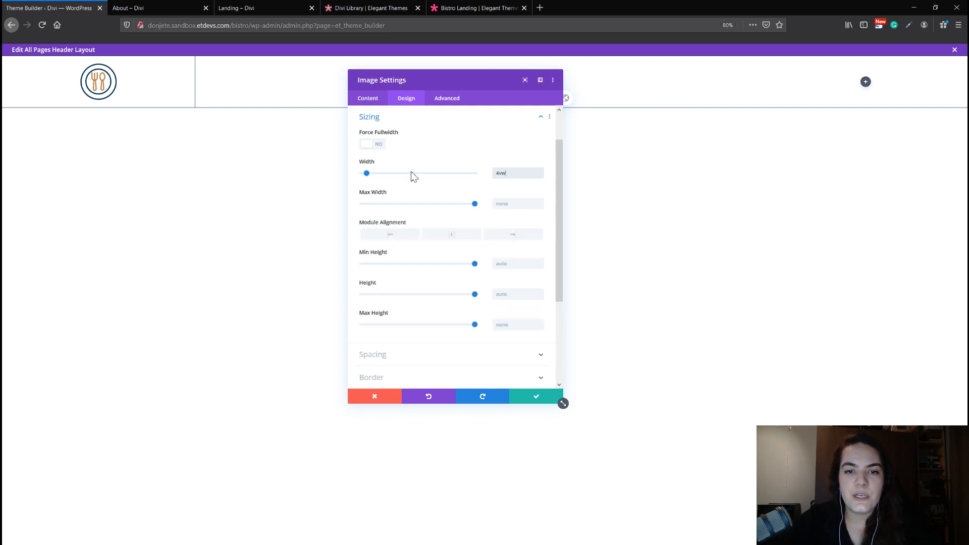
{"action": "left_click_drag", "start_coordinate": [511, 173], "coordinate": [496, 173]}
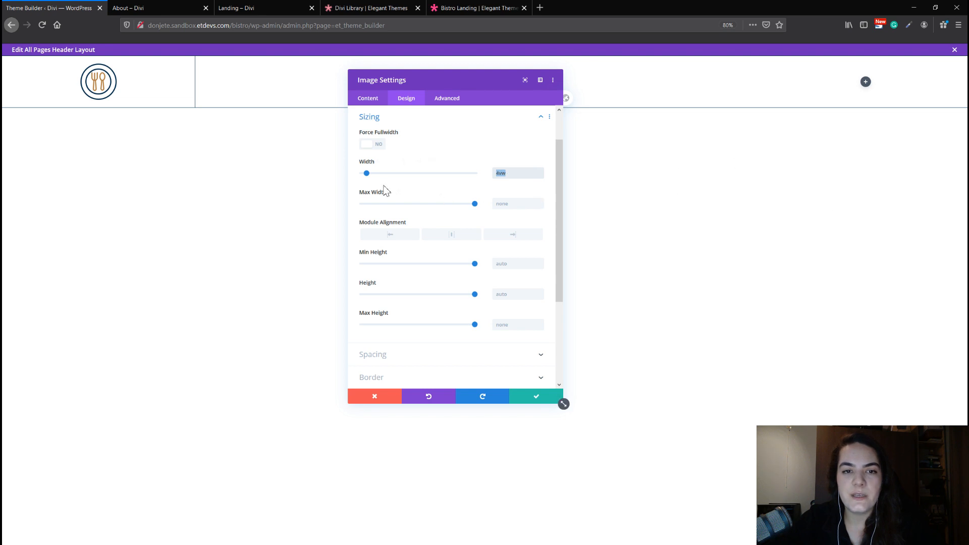
{"action": "left_click", "coordinate": [392, 161]}
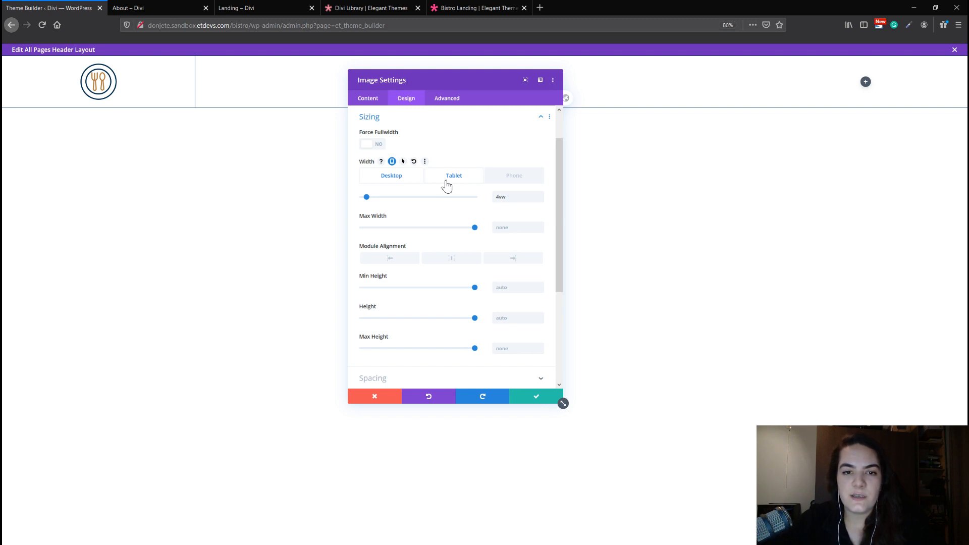
{"action": "left_click", "coordinate": [448, 187]}
{"action": "left_click", "coordinate": [517, 200]}
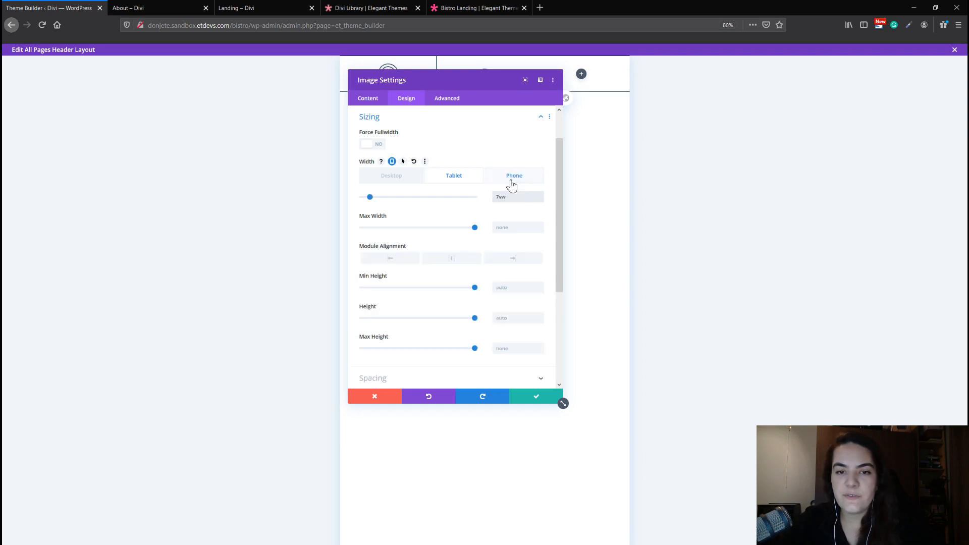
{"action": "left_click", "coordinate": [511, 176]}
{"action": "left_click", "coordinate": [511, 196]}
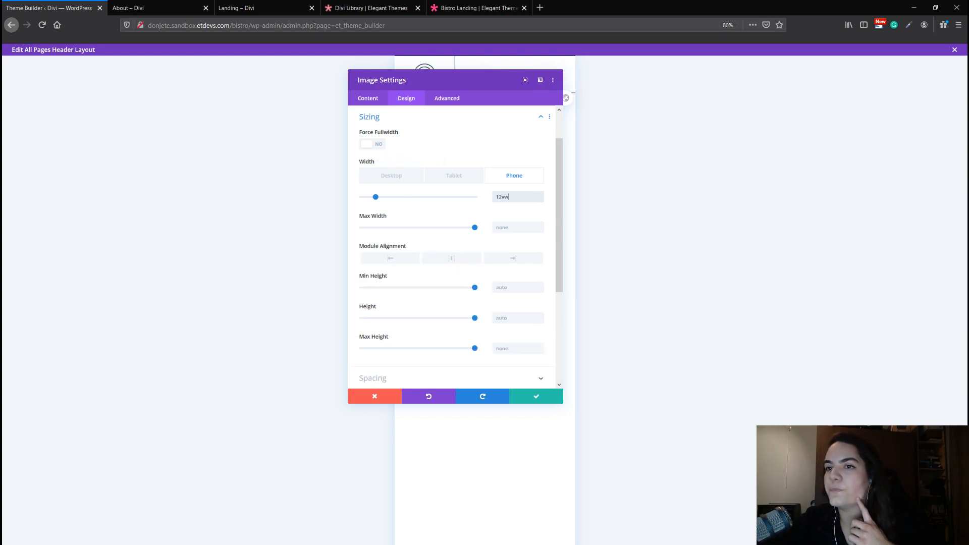
{"action": "left_click", "coordinate": [560, 400]}
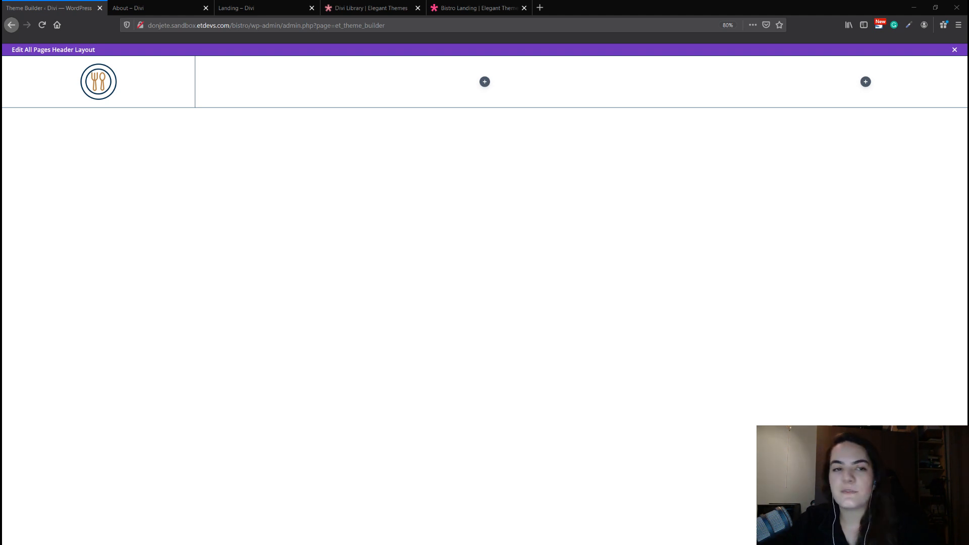
Step: Add a Menu module to the middle column, using the menu named "Menu"
{"action": "left_click", "coordinate": [484, 83]}
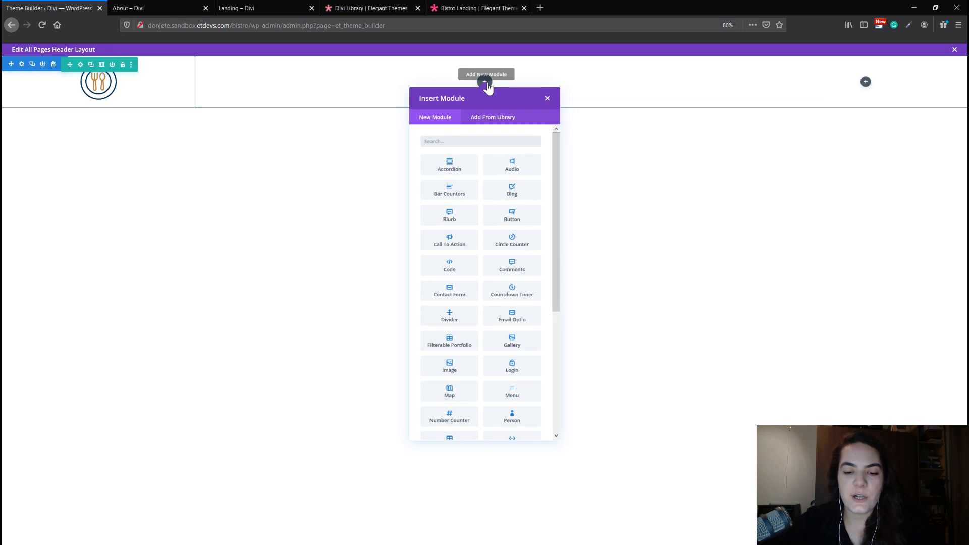
{"action": "type", "text": "menu"}
{"action": "key", "text": "Return"}
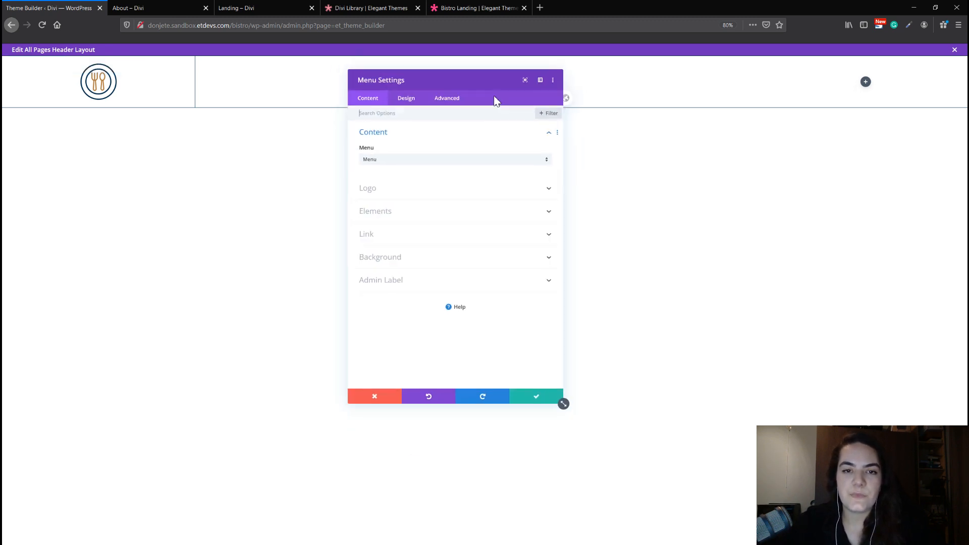
{"action": "left_click_drag", "start_coordinate": [495, 79], "coordinate": [561, 117]}
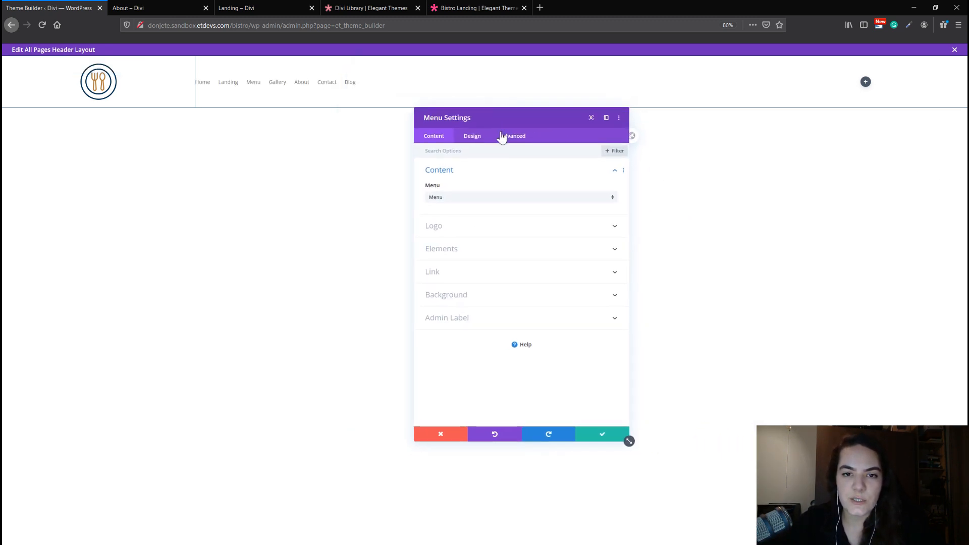
{"action": "left_click", "coordinate": [472, 202]}
{"action": "left_click", "coordinate": [470, 212]}
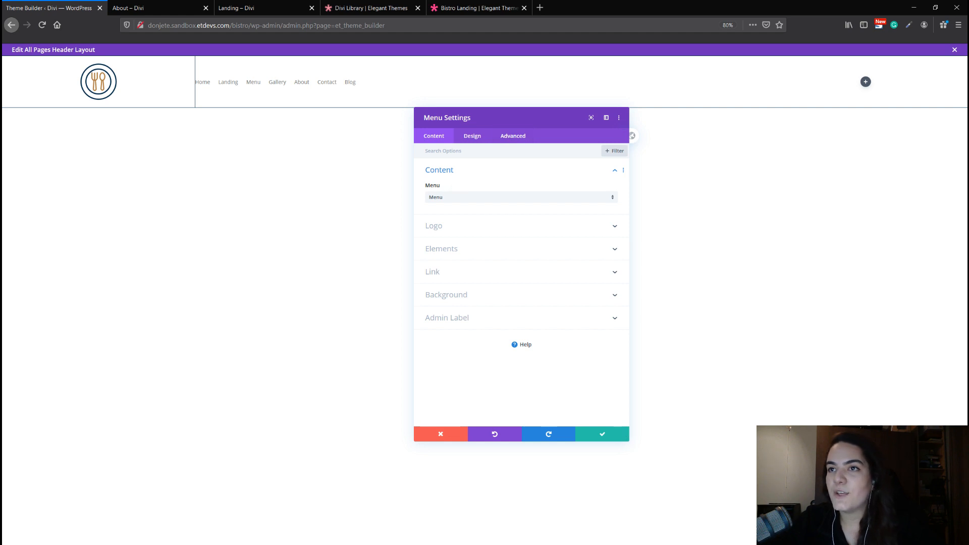
Step: Set the Menu module's layout style to Centered
{"action": "left_click", "coordinate": [473, 140]}
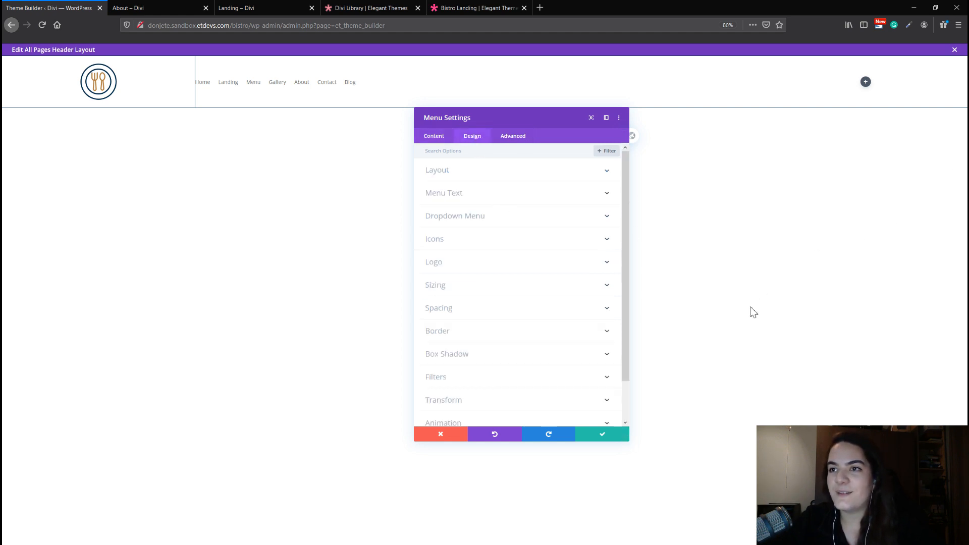
{"action": "left_click", "coordinate": [461, 174]}
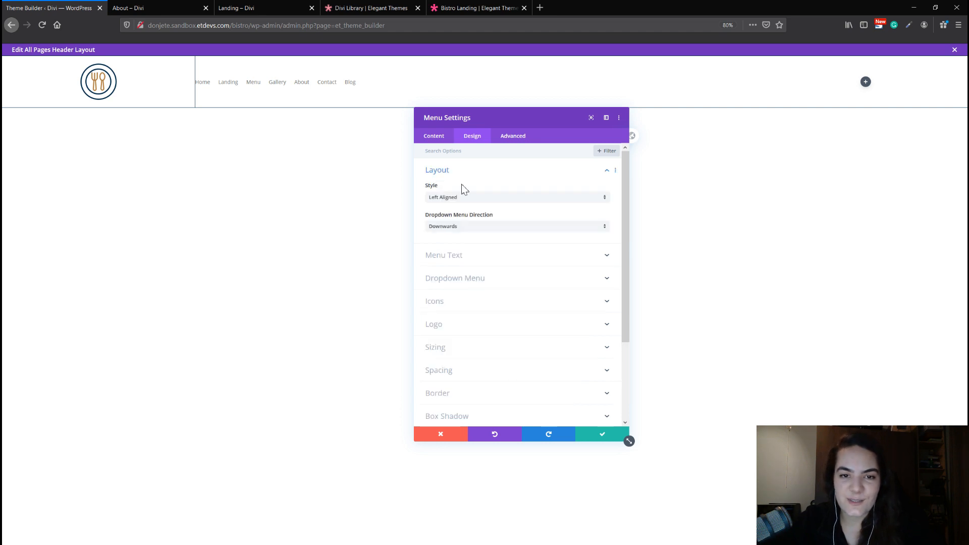
{"action": "left_click", "coordinate": [468, 202]}
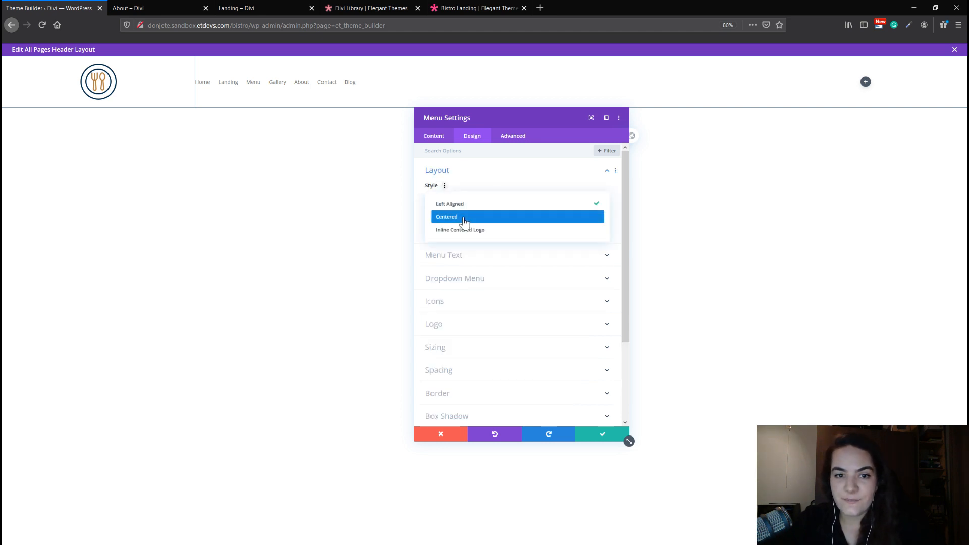
{"action": "left_click", "coordinate": [463, 220]}
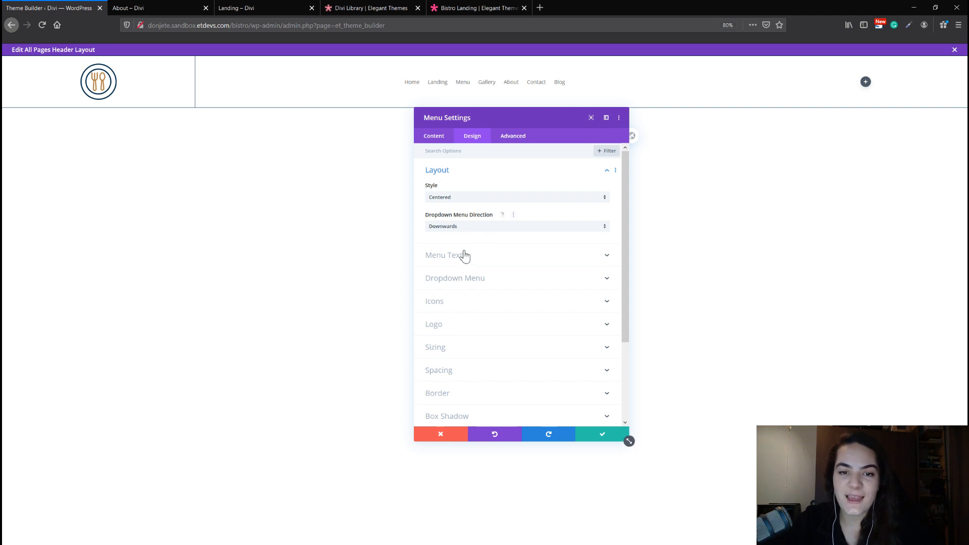
Step: Examine the finished header's position and columns on the About page, comparing it with the header layout being edited
{"action": "left_click", "coordinate": [200, 8]}
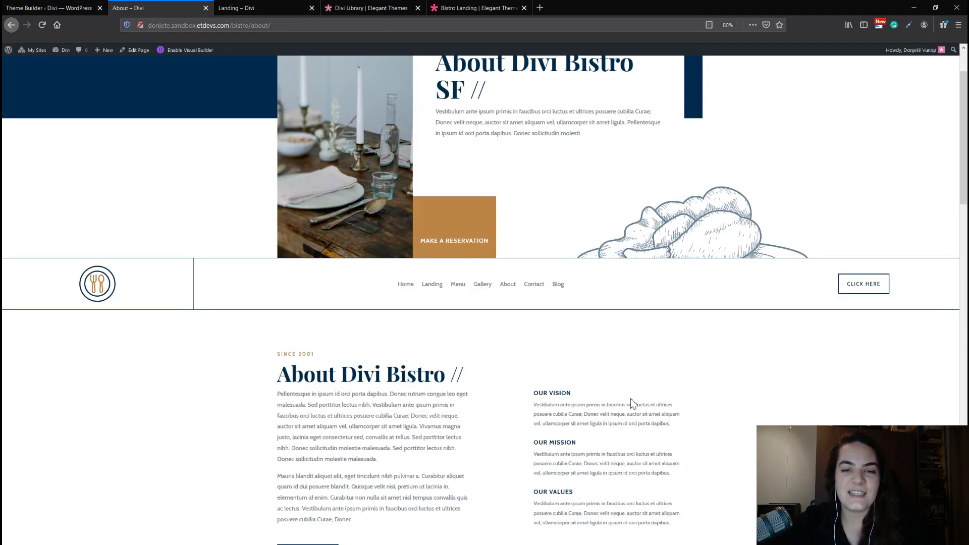
{"action": "scroll", "coordinate": [630, 398], "scroll_direction": "up", "scroll_amount": 2}
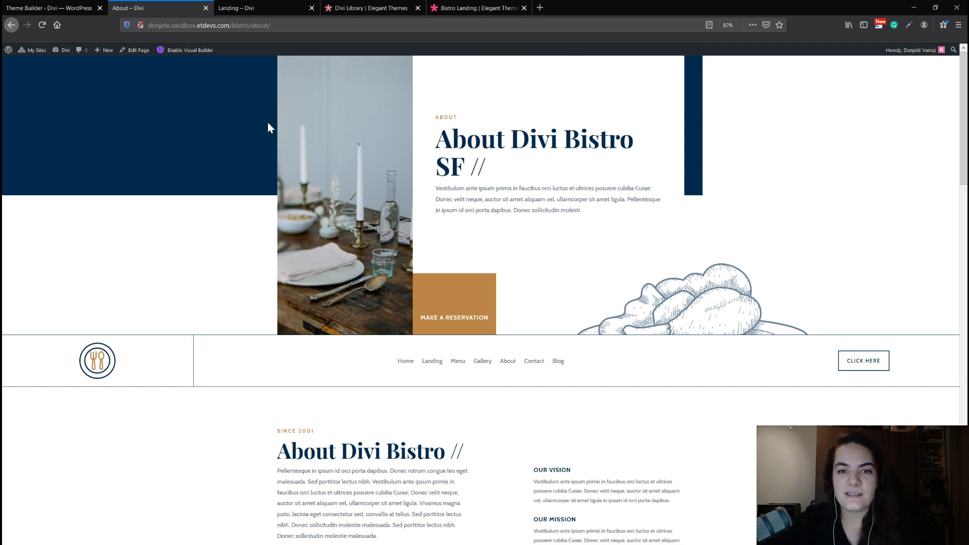
{"action": "scroll", "coordinate": [709, 282], "scroll_direction": "down", "scroll_amount": 1}
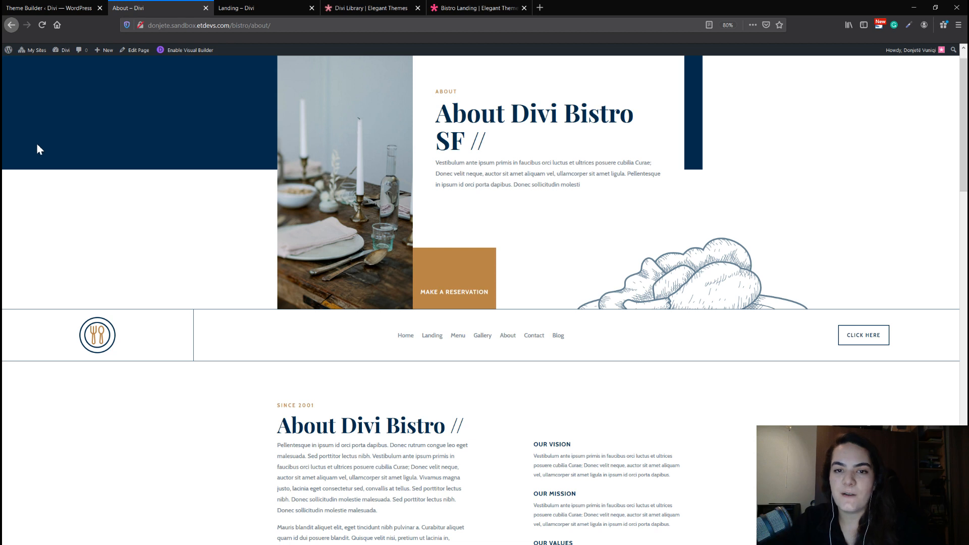
{"action": "left_click", "coordinate": [21, 4]}
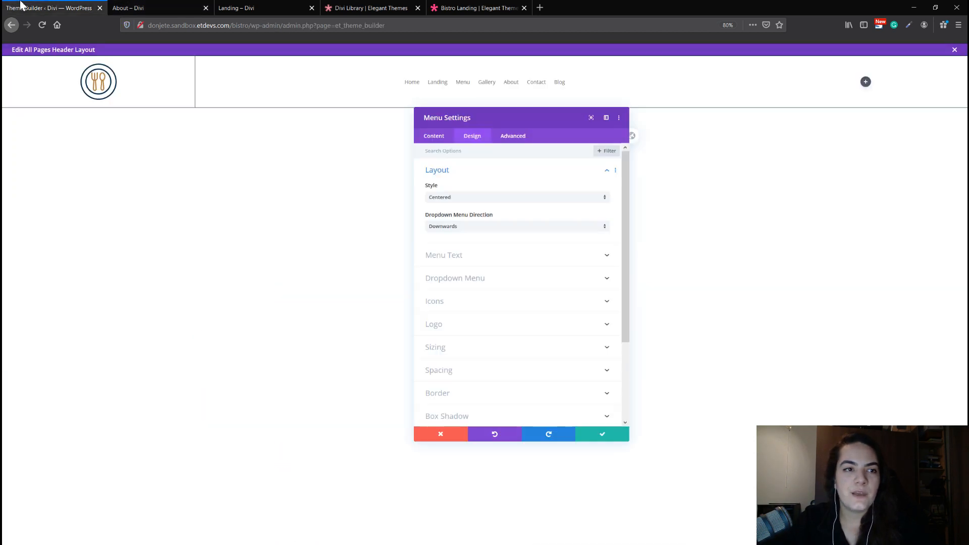
{"action": "left_click", "coordinate": [114, 11]}
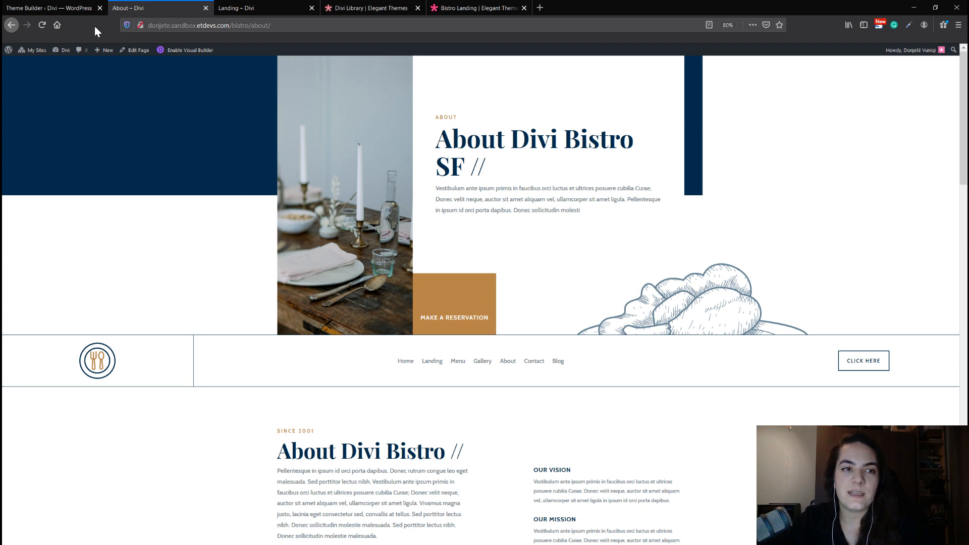
{"action": "left_click", "coordinate": [76, 11]}
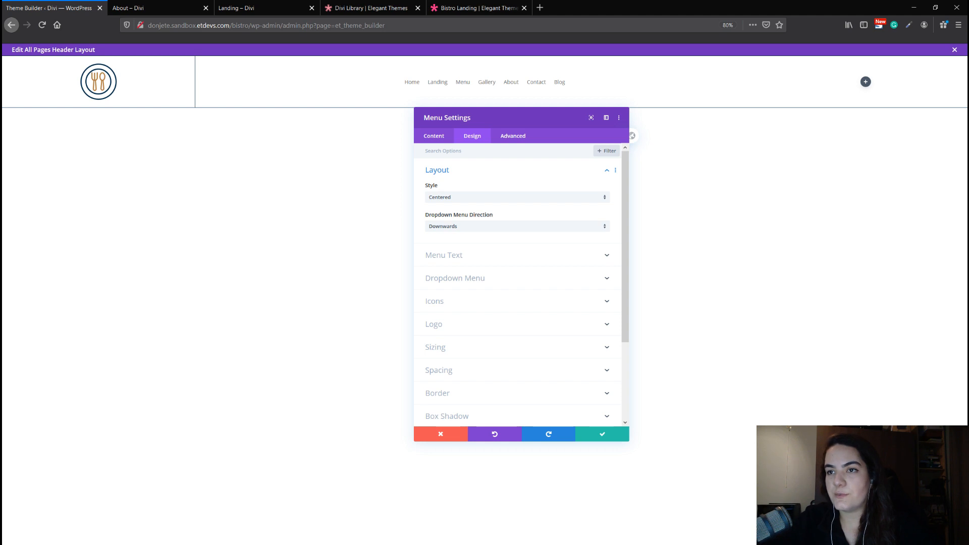
Step: Set the Menu module's font to Cabin and its menu text color to a slate grey
{"action": "left_click", "coordinate": [499, 256]}
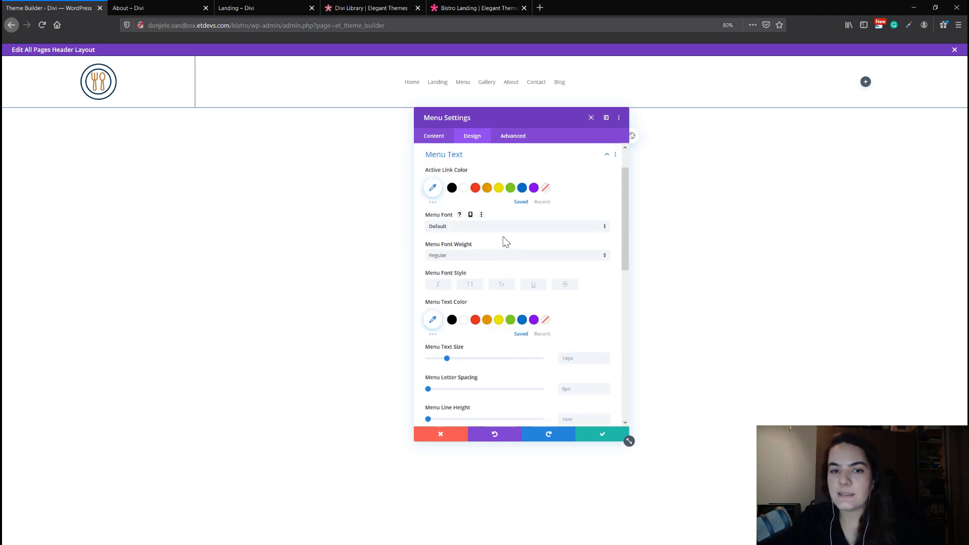
{"action": "left_click", "coordinate": [503, 234]}
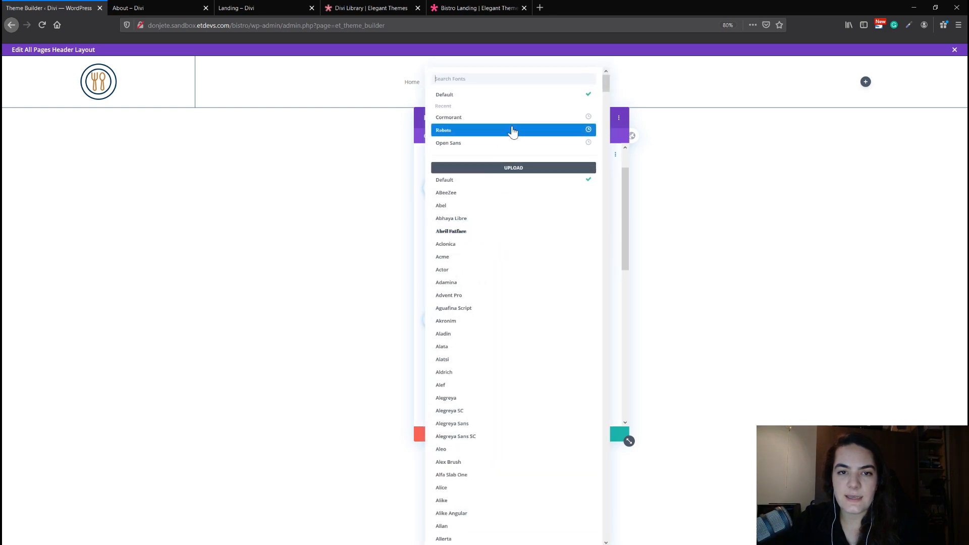
{"action": "type", "text": "cabin"}
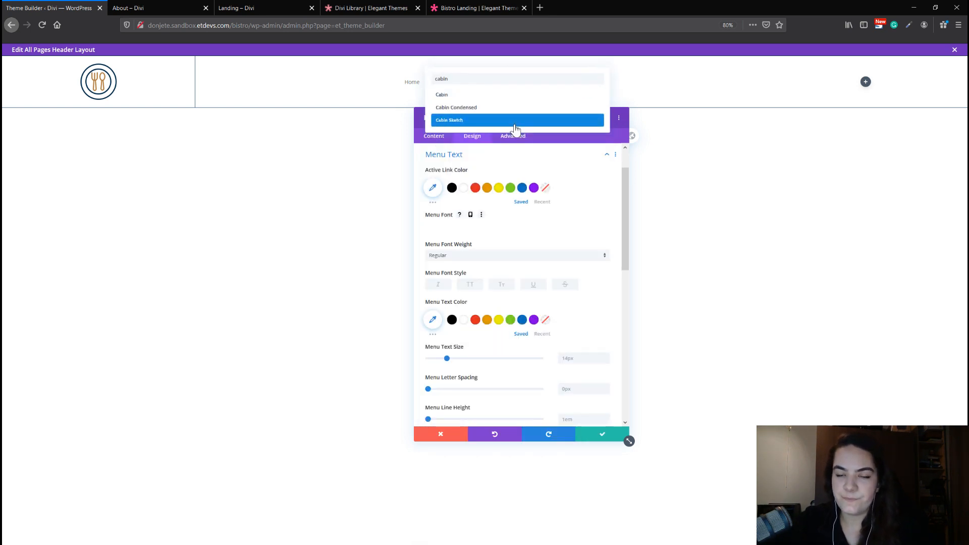
{"action": "left_click", "coordinate": [546, 96]}
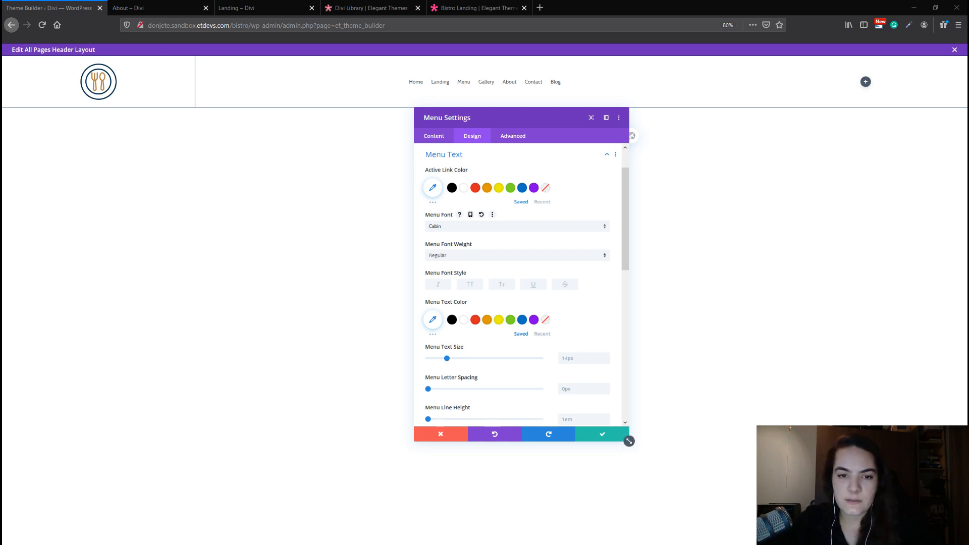
{"action": "left_click", "coordinate": [433, 320]}
{"action": "left_click", "coordinate": [499, 346]}
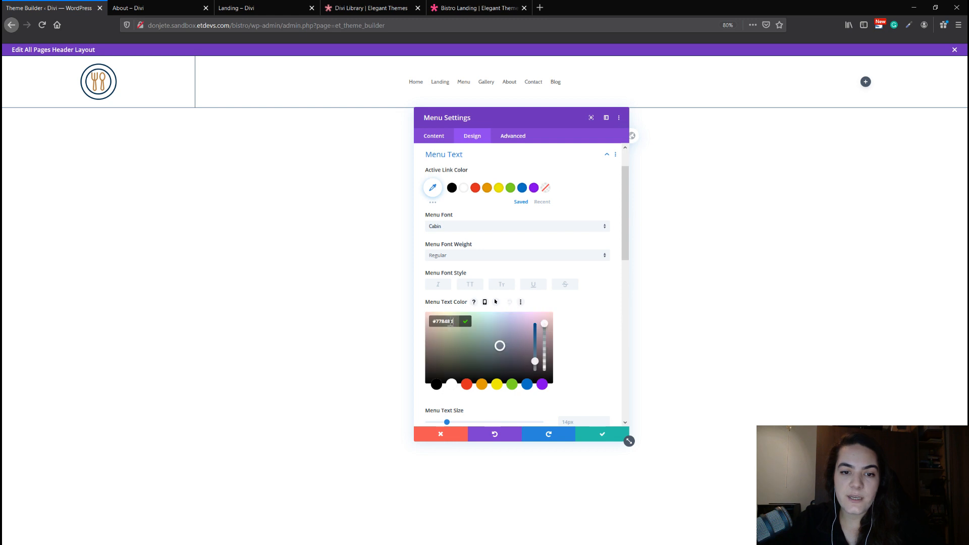
{"action": "left_click", "coordinate": [587, 321]}
Step: Set the menu text size to 16px on desktop, 15px on tablet and 14px on phone
{"action": "scroll", "coordinate": [586, 318], "scroll_direction": "down", "scroll_amount": 2}
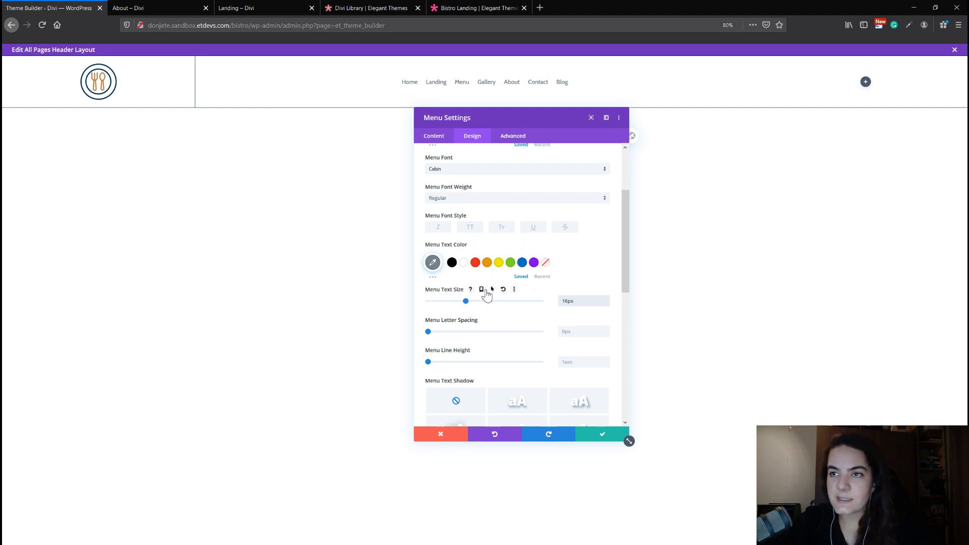
{"action": "left_click", "coordinate": [482, 289]}
{"action": "left_click", "coordinate": [519, 305]}
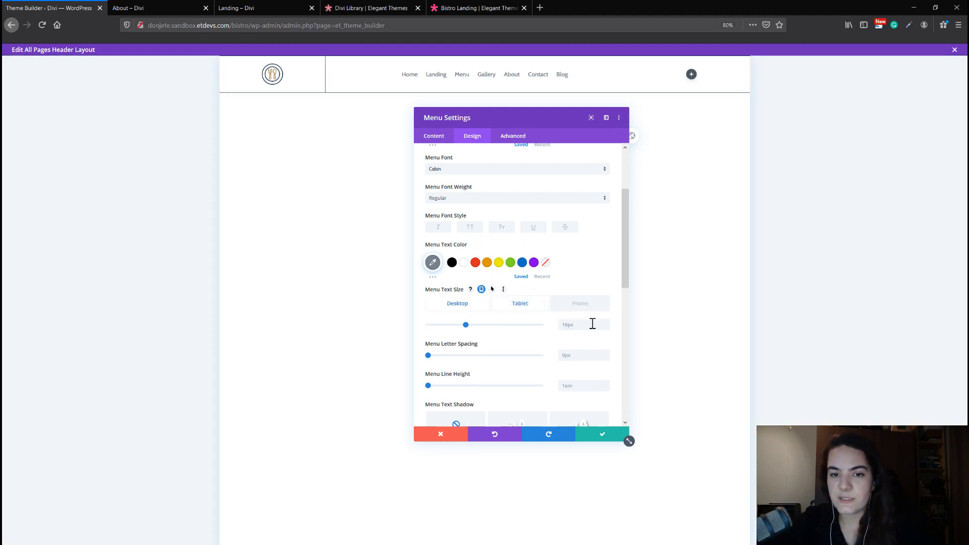
{"action": "left_click", "coordinate": [589, 326]}
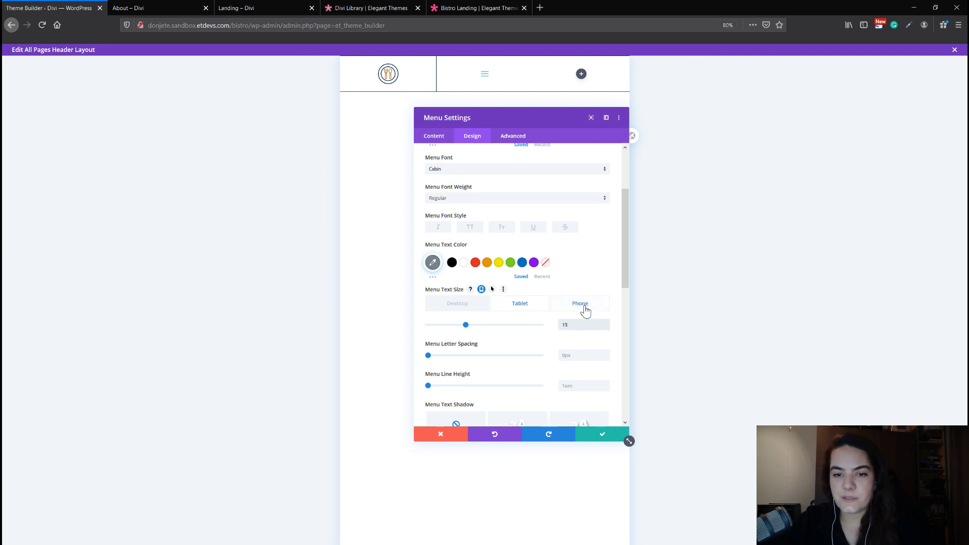
{"action": "left_click", "coordinate": [581, 304]}
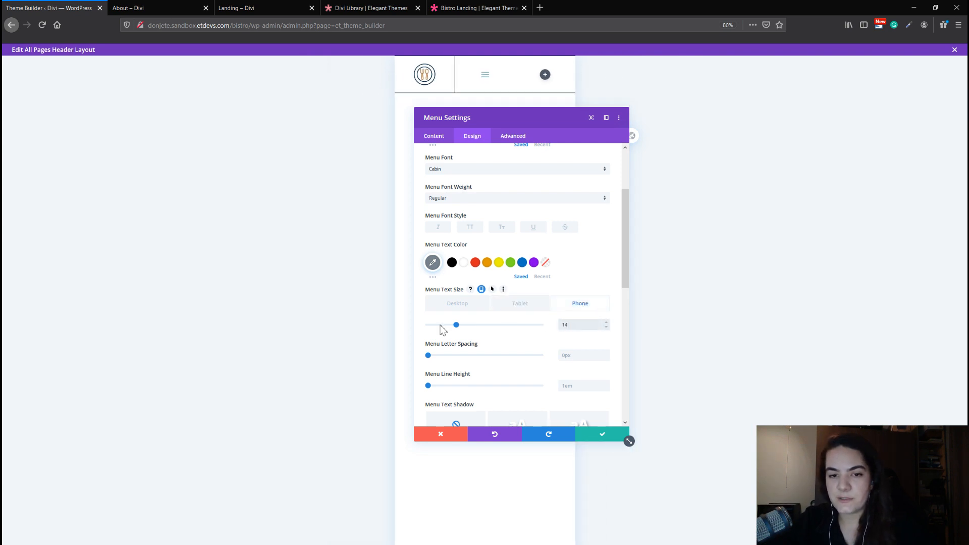
{"action": "left_click", "coordinate": [447, 308]}
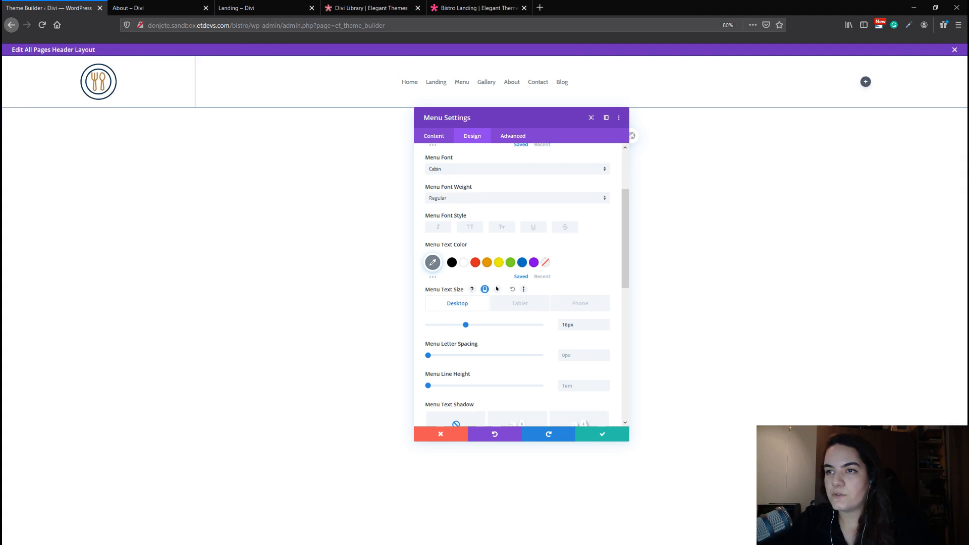
Step: Raise the menu line height to 1.8em
{"action": "left_click", "coordinate": [607, 383]}
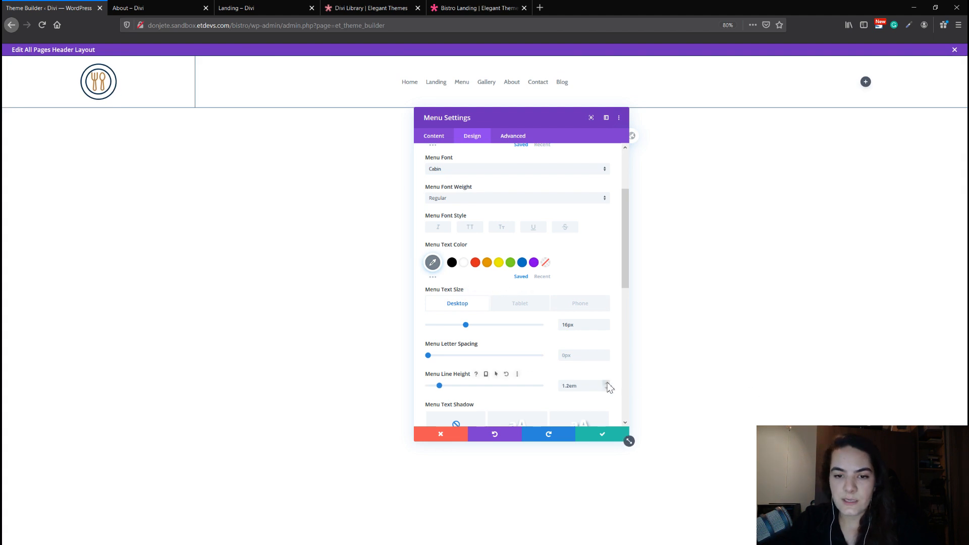
{"action": "left_click", "coordinate": [608, 384]}
{"action": "left_click", "coordinate": [608, 383]}
{"action": "left_click", "coordinate": [608, 384]}
{"action": "left_click", "coordinate": [607, 383]}
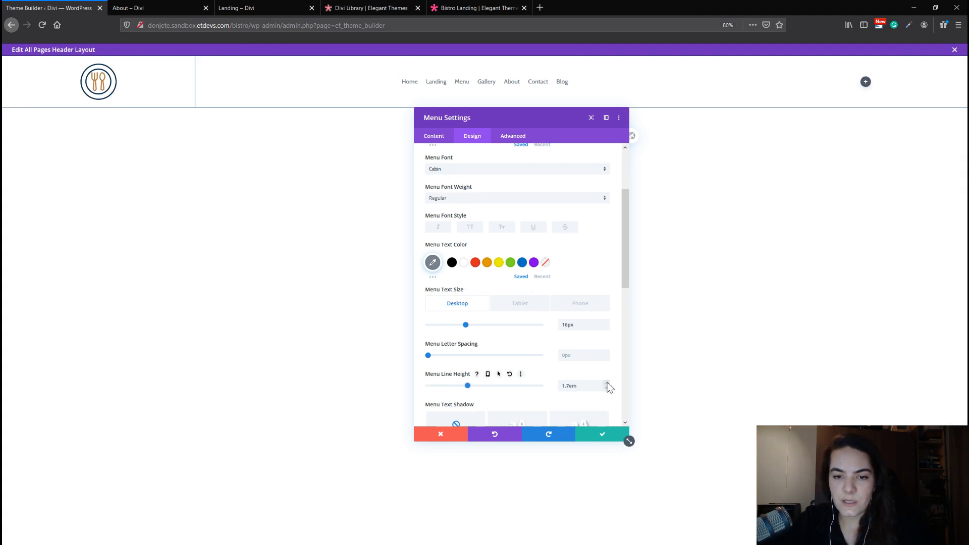
{"action": "left_click", "coordinate": [607, 383]}
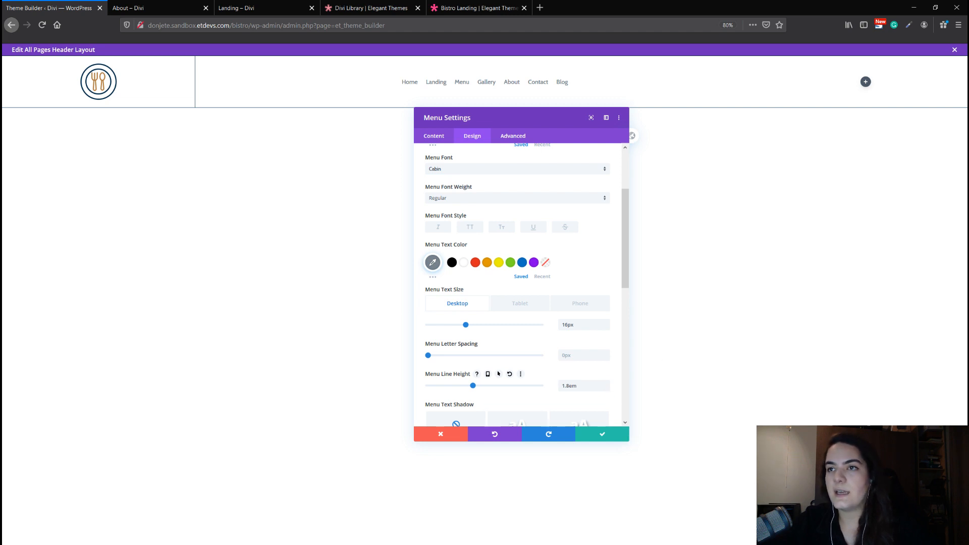
Step: Set the dropdown menu background color to #ffffff and the dropdown menu line color to #002d4c
{"action": "scroll", "coordinate": [521, 392], "scroll_direction": "down", "scroll_amount": 4}
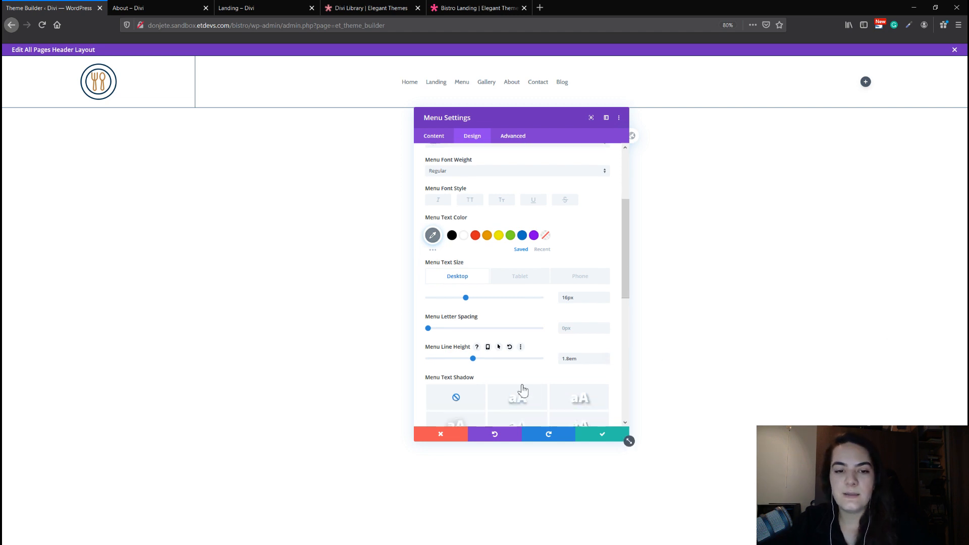
{"action": "left_click", "coordinate": [492, 346]}
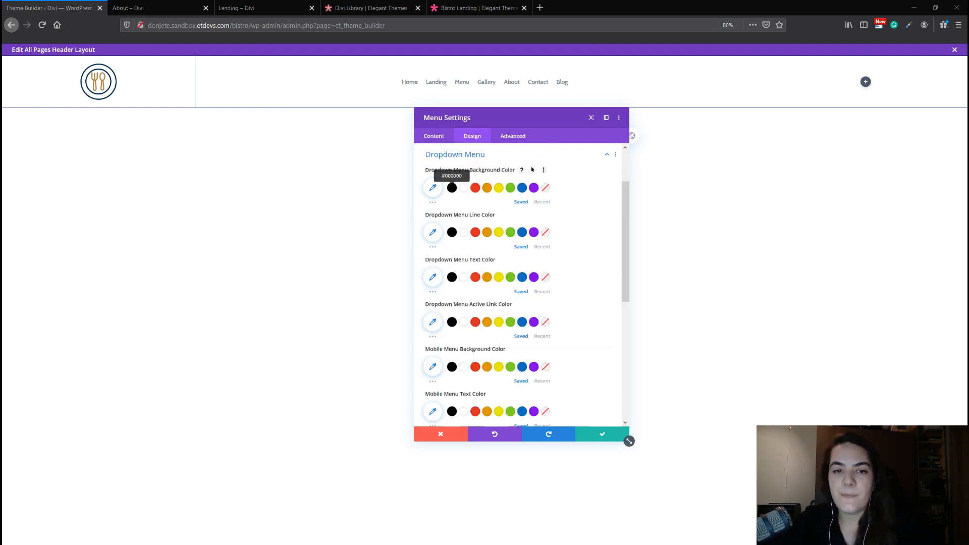
{"action": "left_click", "coordinate": [433, 188]}
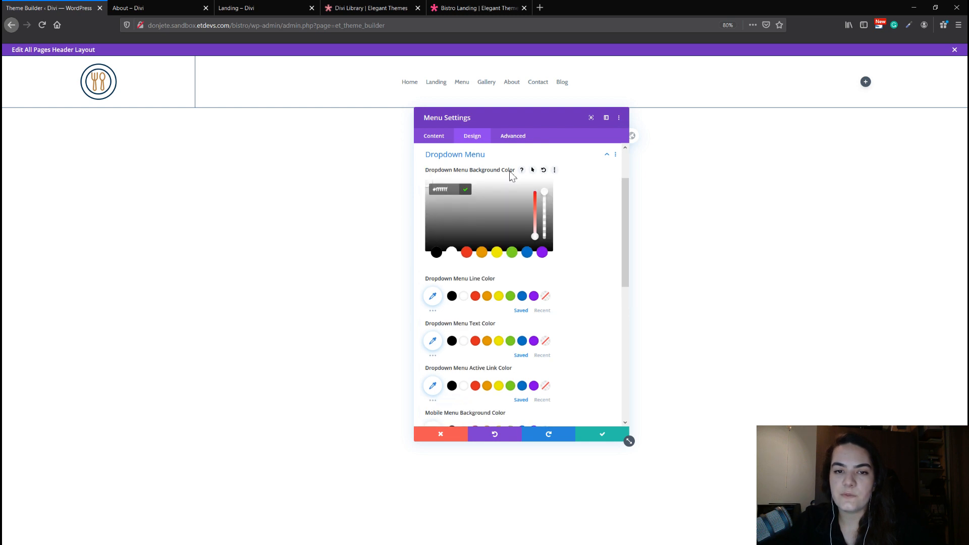
{"action": "left_click", "coordinate": [574, 189]}
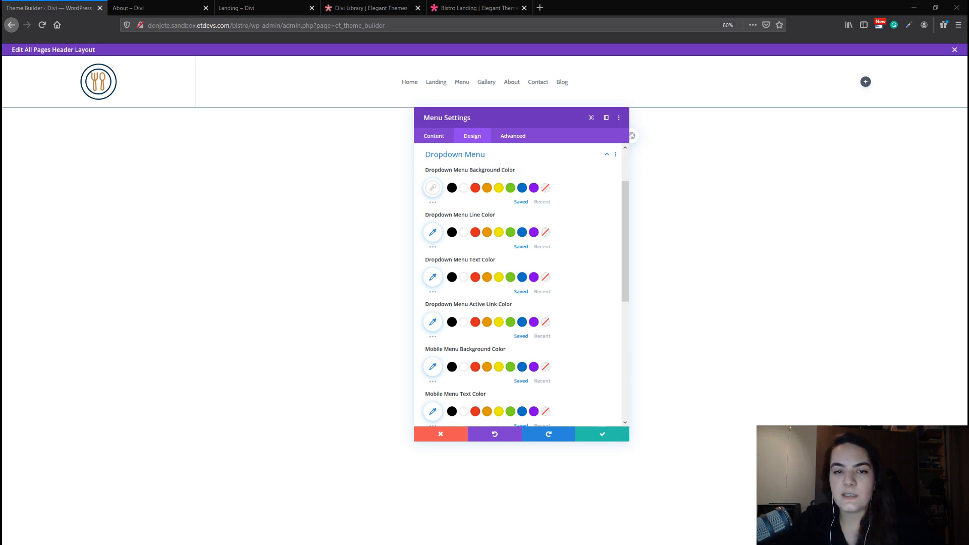
{"action": "left_click", "coordinate": [433, 232]}
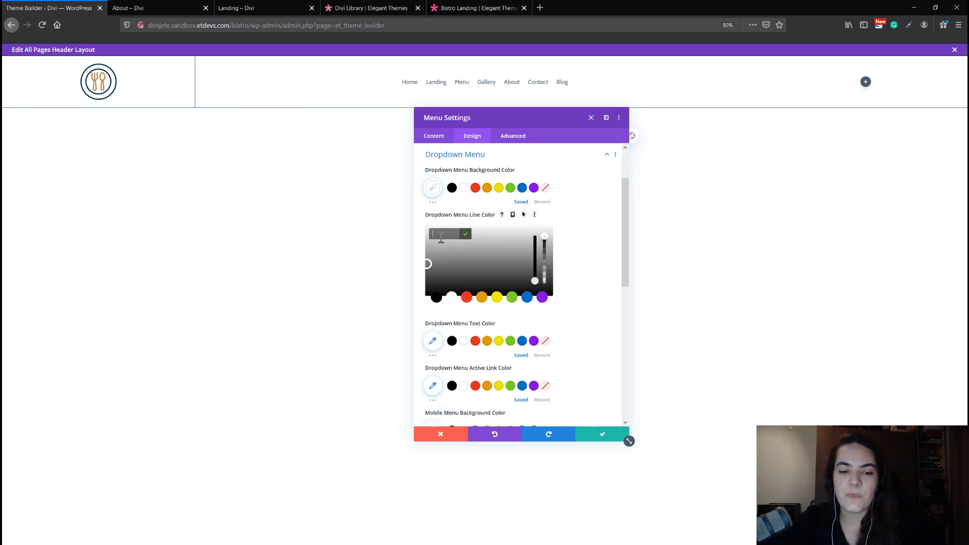
{"action": "type", "text": "#002d4c"}
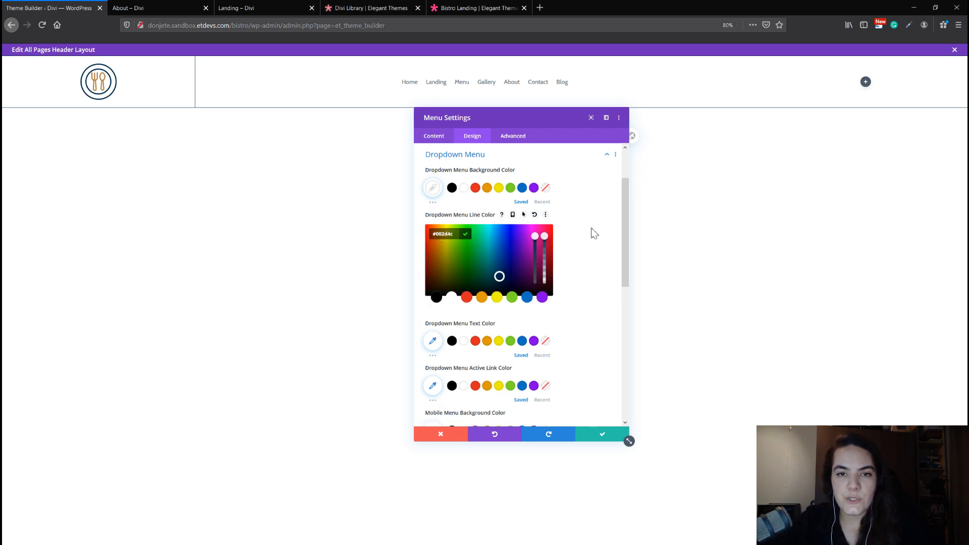
{"action": "left_click", "coordinate": [591, 229]}
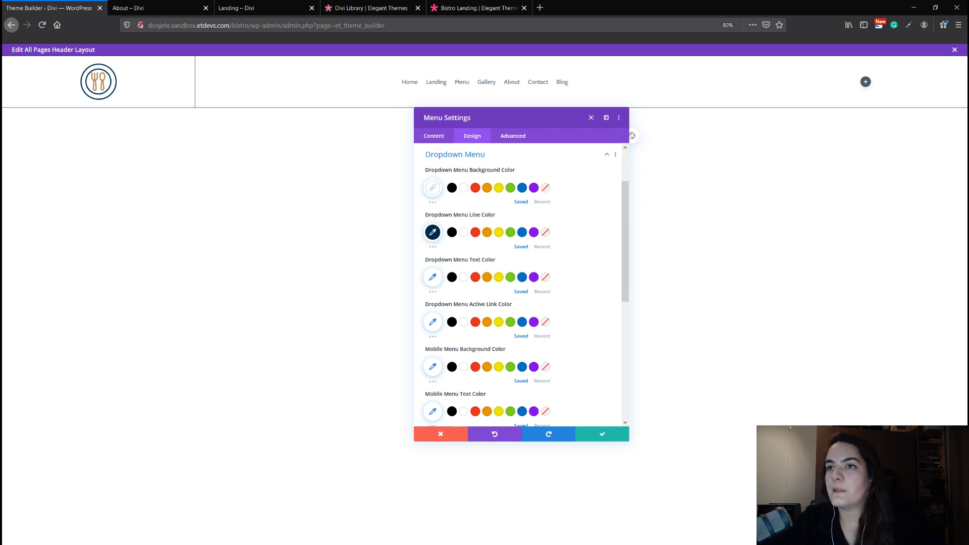
Step: Set the hamburger menu icon color to #002d4c and save the Menu module
{"action": "scroll", "coordinate": [629, 439], "scroll_direction": "down", "scroll_amount": 5}
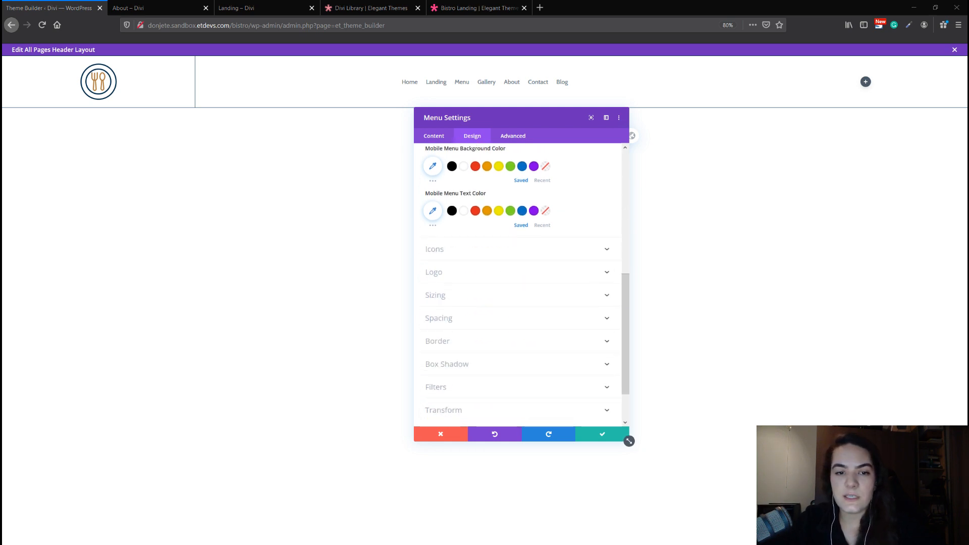
{"action": "scroll", "coordinate": [465, 262], "scroll_direction": "up", "scroll_amount": 5}
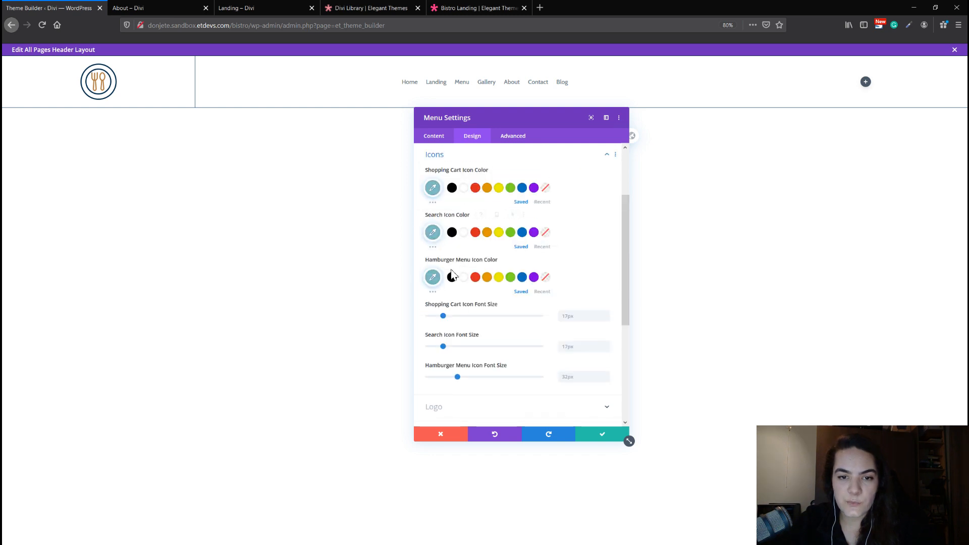
{"action": "left_click", "coordinate": [435, 277]}
{"action": "left_click", "coordinate": [444, 278]}
{"action": "key", "text": "ctrl+a"}
{"action": "type", "text": "#002d4c"}
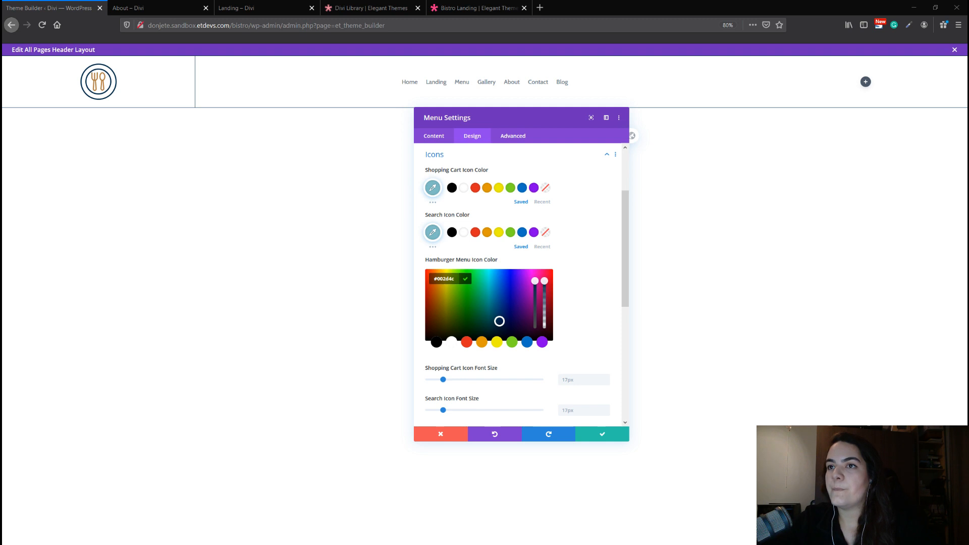
{"action": "left_click", "coordinate": [626, 439]}
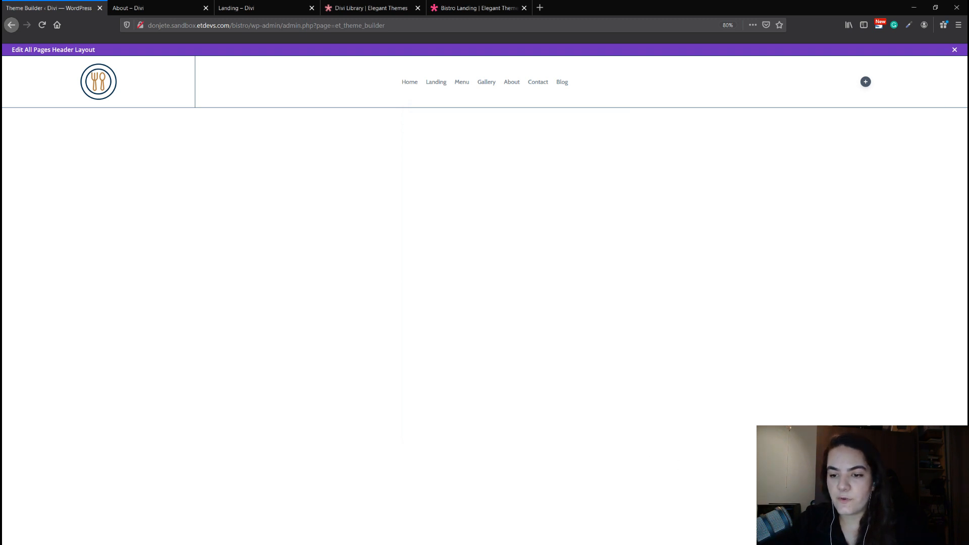
Step: Add a Button module to the third column and center its alignment
{"action": "left_click", "coordinate": [865, 82]}
{"action": "type", "text": "button"}
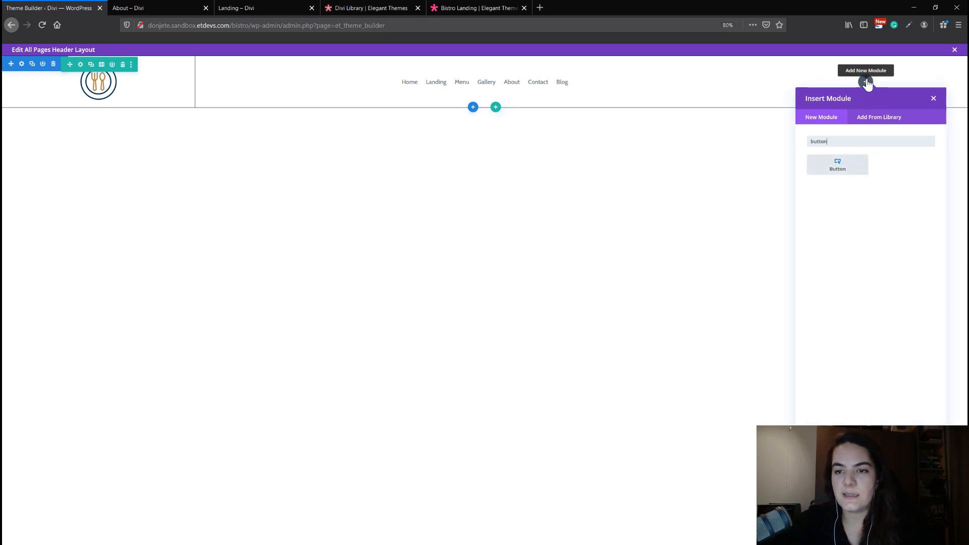
{"action": "key", "text": "Return"}
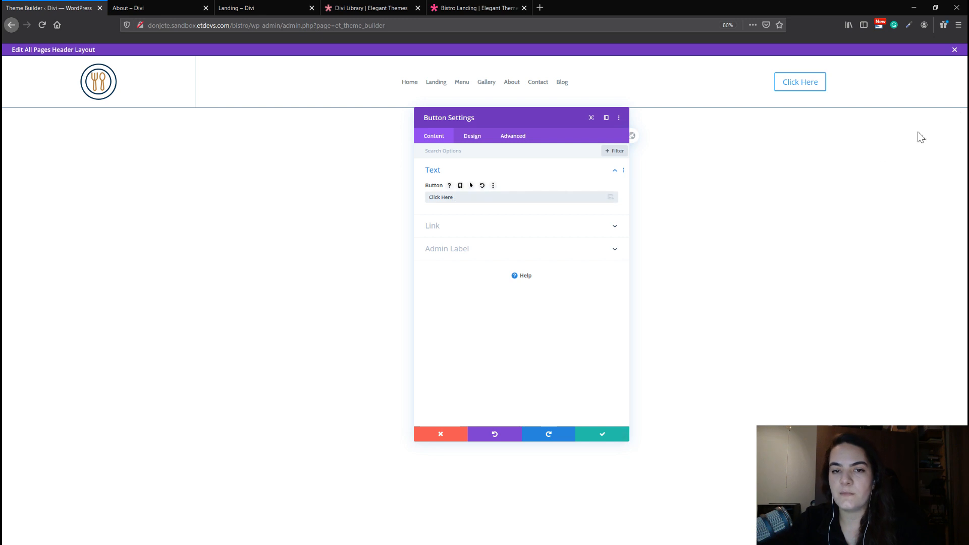
{"action": "left_click", "coordinate": [473, 135]}
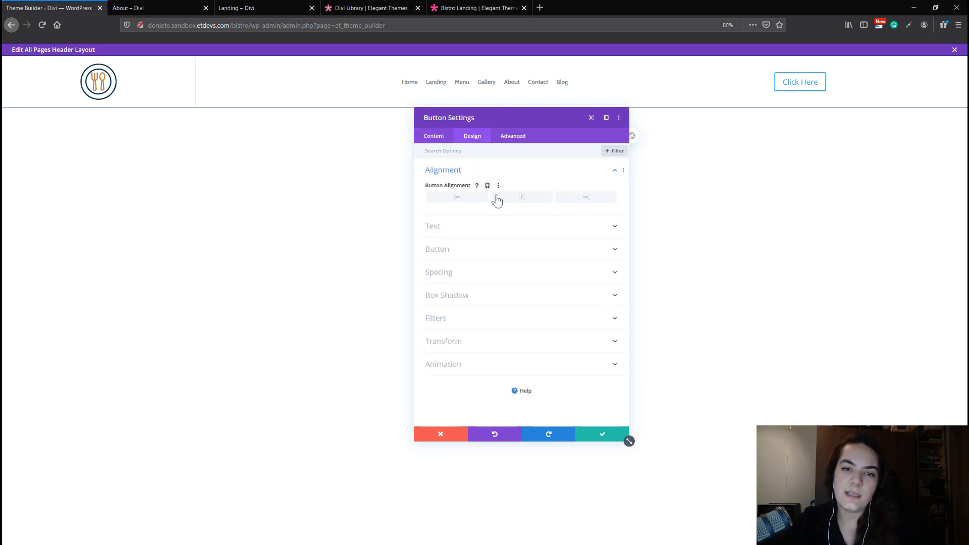
{"action": "left_click", "coordinate": [495, 198]}
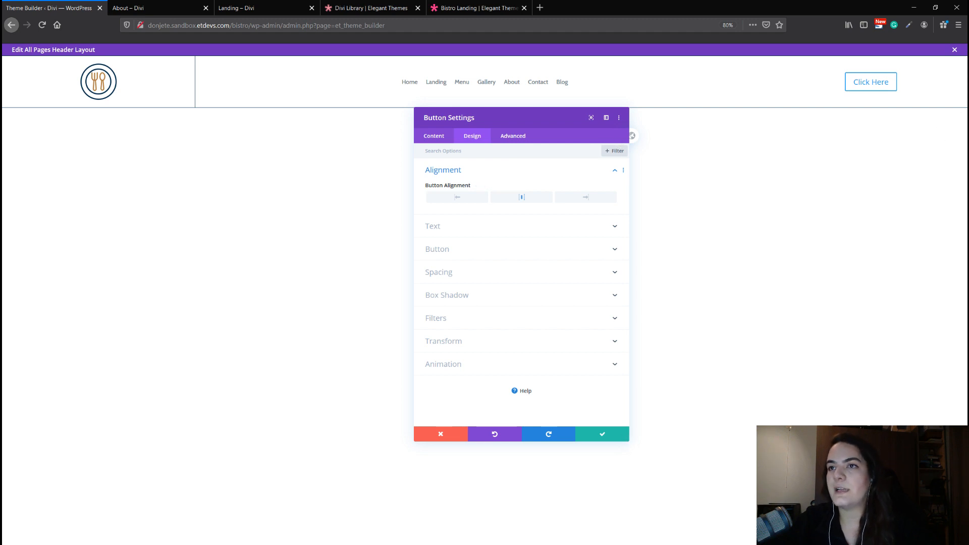
Step: Enable custom styles for the button with a text size of 13px and a text color of #00234c
{"action": "left_click", "coordinate": [441, 253]}
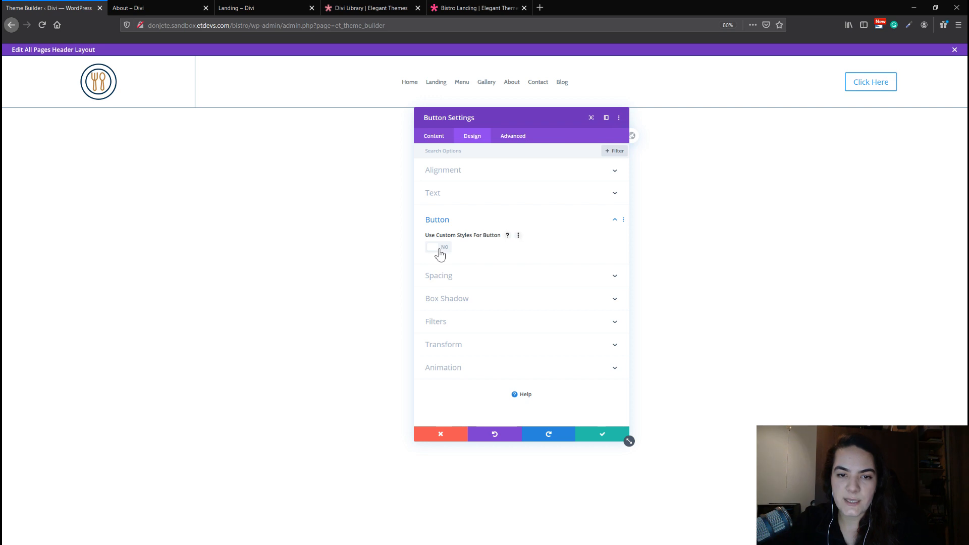
{"action": "left_click", "coordinate": [439, 250]}
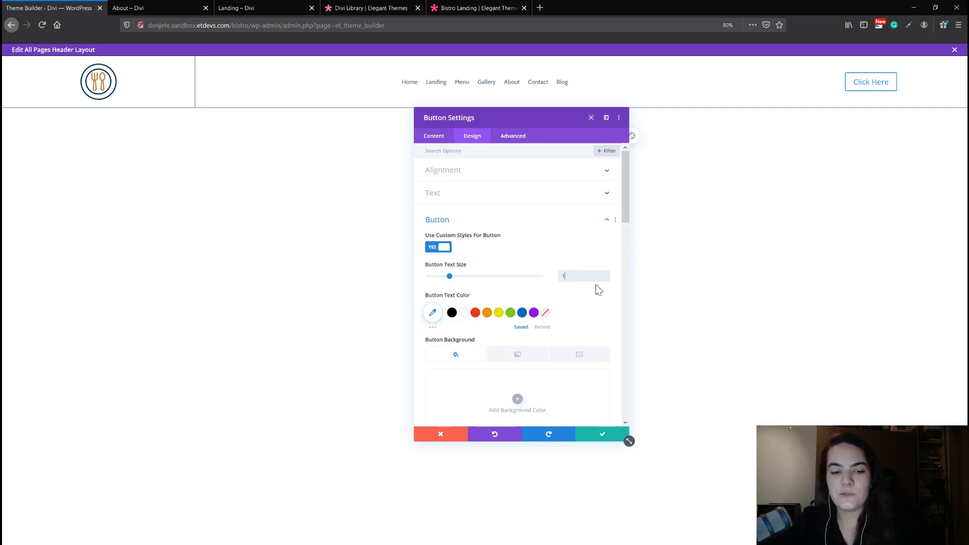
{"action": "type", "text": "13px"}
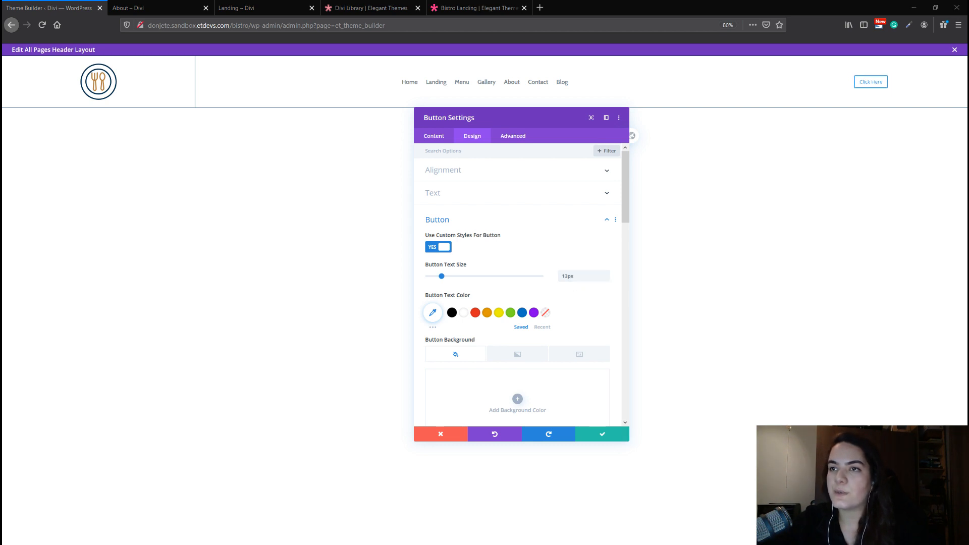
{"action": "left_click", "coordinate": [432, 312]}
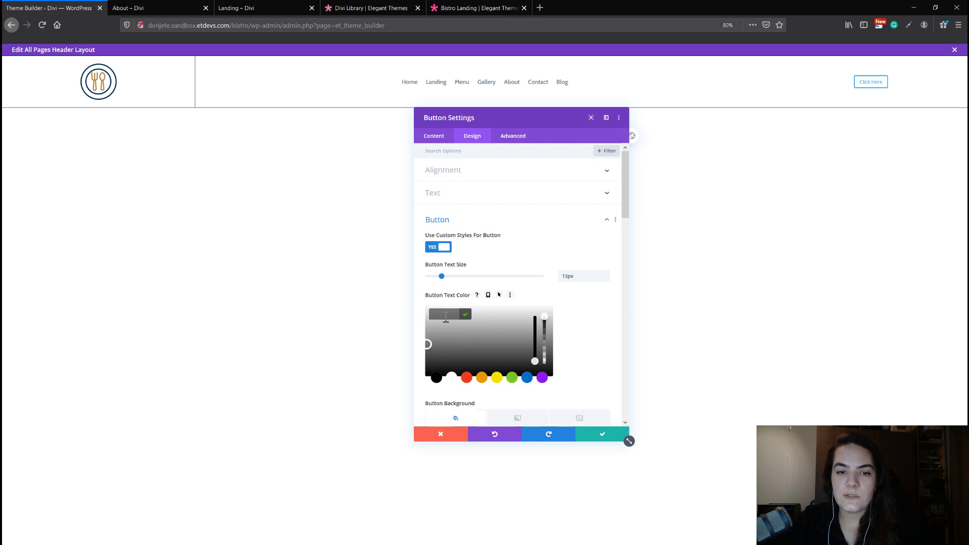
{"action": "type", "text": "#00234c"}
{"action": "left_click", "coordinate": [465, 316]}
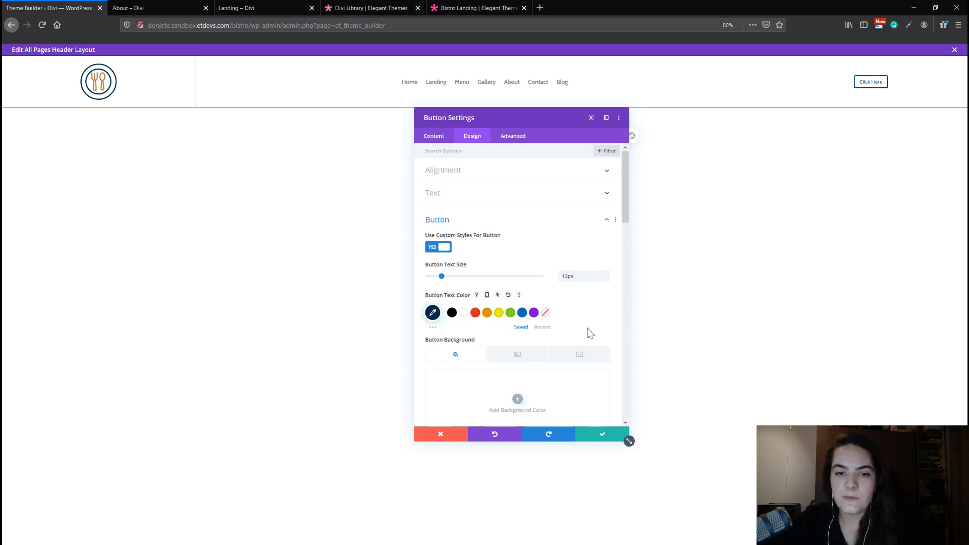
Step: Set both the button's background color and its border color to #ffffff
{"action": "scroll", "coordinate": [586, 328], "scroll_direction": "down", "scroll_amount": 1}
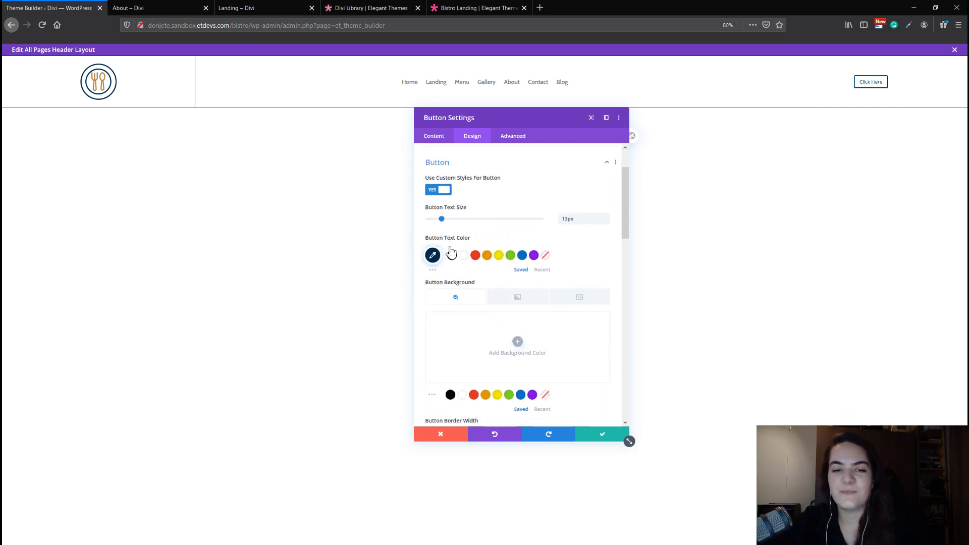
{"action": "scroll", "coordinate": [461, 257], "scroll_direction": "down", "scroll_amount": 1}
{"action": "scroll", "coordinate": [479, 217], "scroll_direction": "up", "scroll_amount": 1}
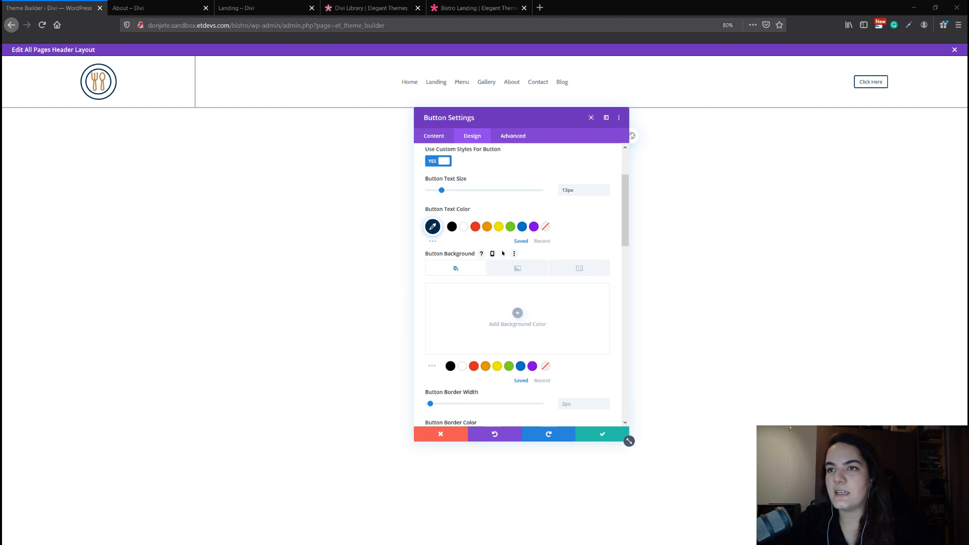
{"action": "scroll", "coordinate": [456, 266], "scroll_direction": "down", "scroll_amount": 1}
{"action": "left_click", "coordinate": [456, 266]}
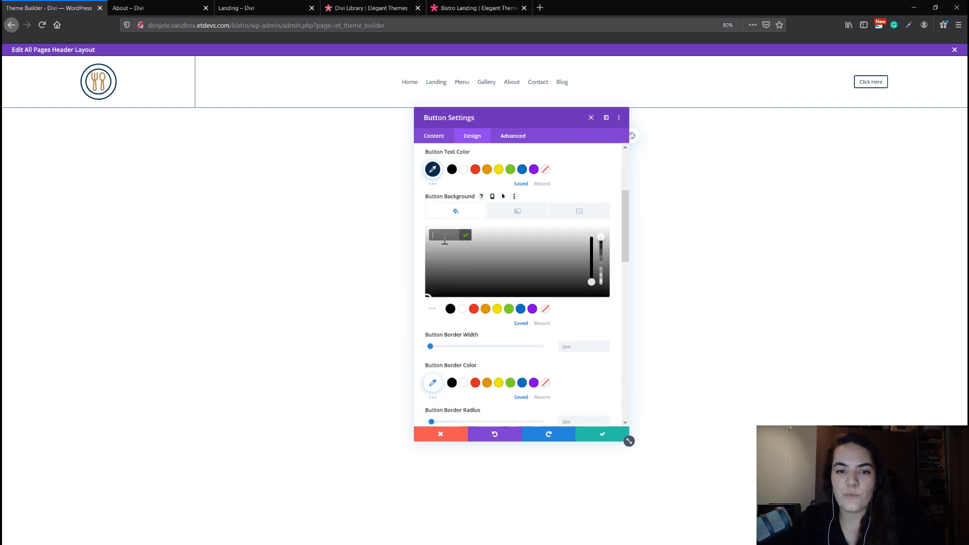
{"action": "type", "text": "#ffffff"}
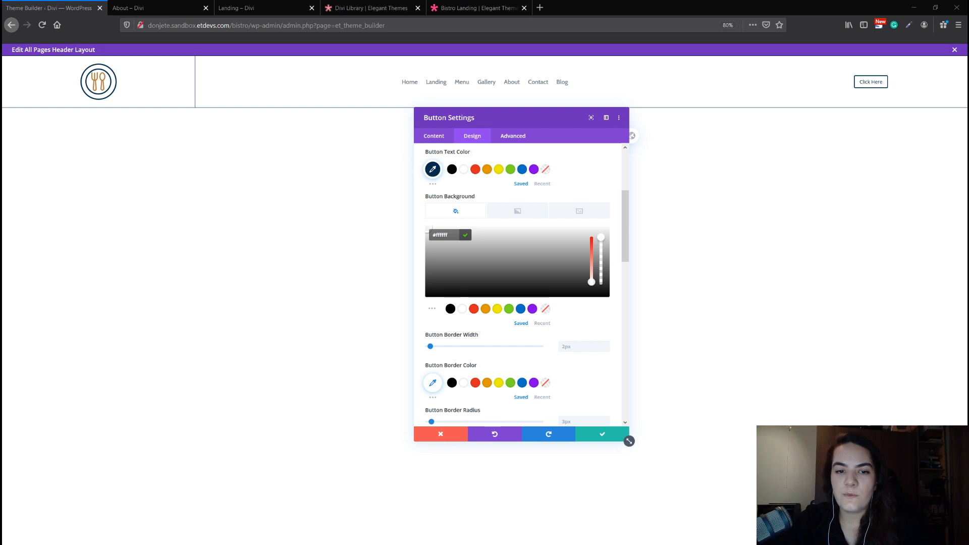
{"action": "left_click", "coordinate": [432, 383]}
{"action": "type", "text": "#ffffff"}
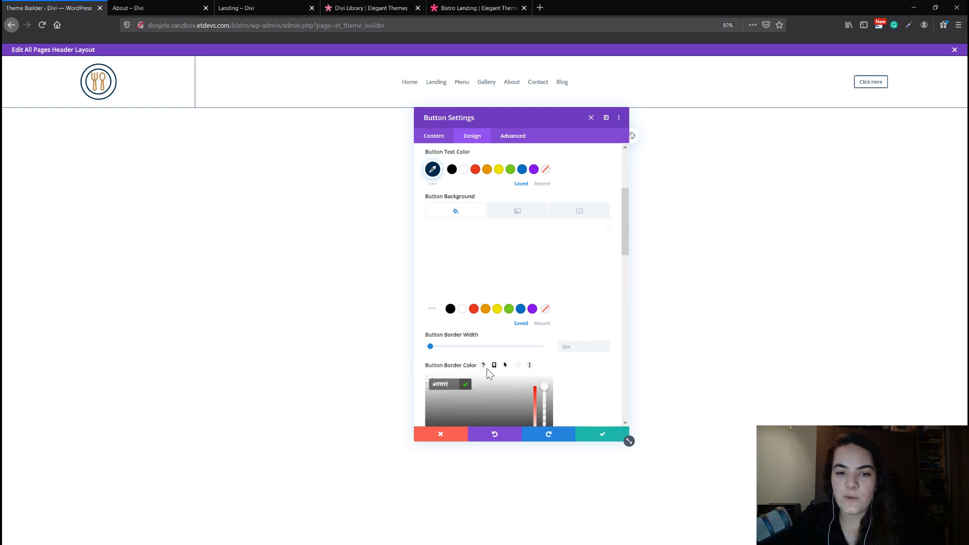
{"action": "left_click", "coordinate": [558, 369]}
{"action": "scroll", "coordinate": [506, 359], "scroll_direction": "down", "scroll_amount": 1}
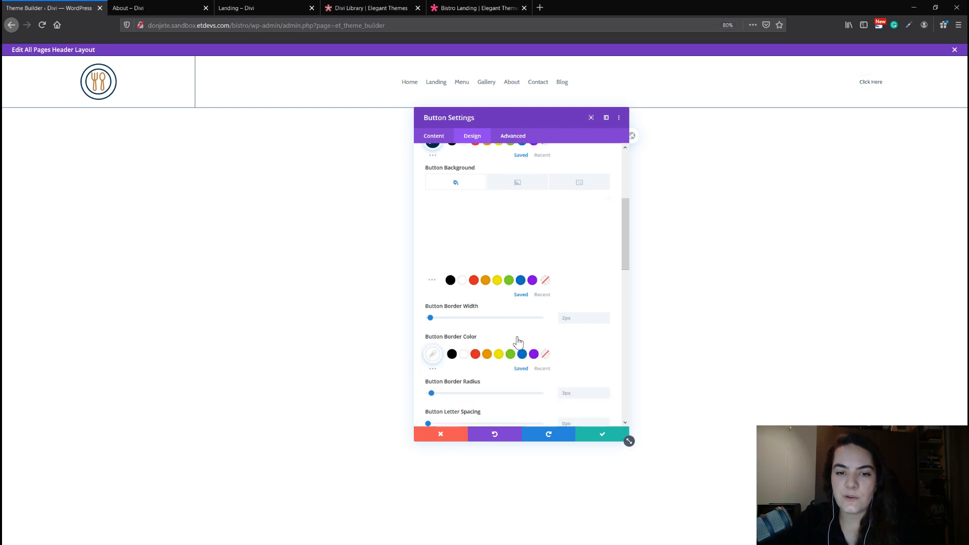
Step: Set the button's hover border color to #d1d1d1, checking the finished header on the About page for reference
{"action": "left_click", "coordinate": [505, 336]}
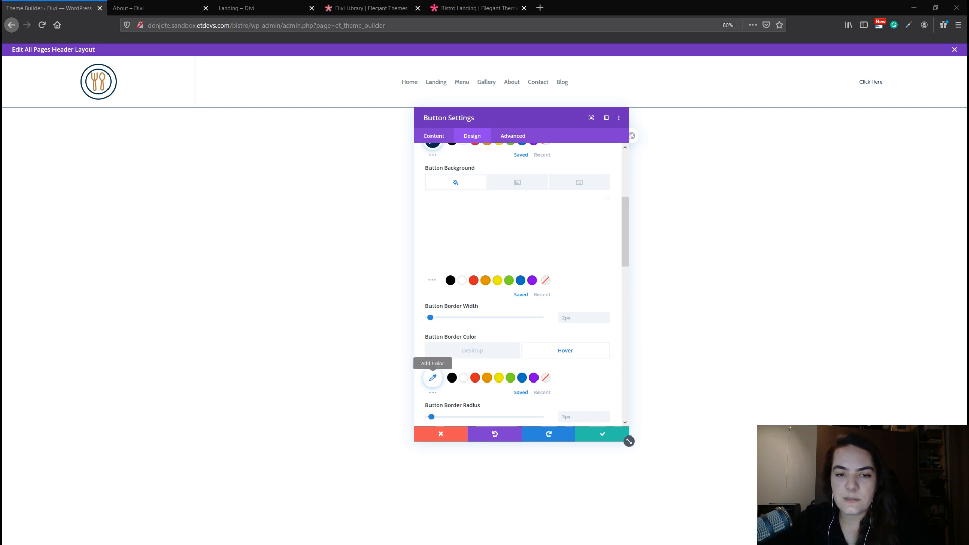
{"action": "left_click", "coordinate": [432, 378]}
{"action": "left_click", "coordinate": [183, 7]}
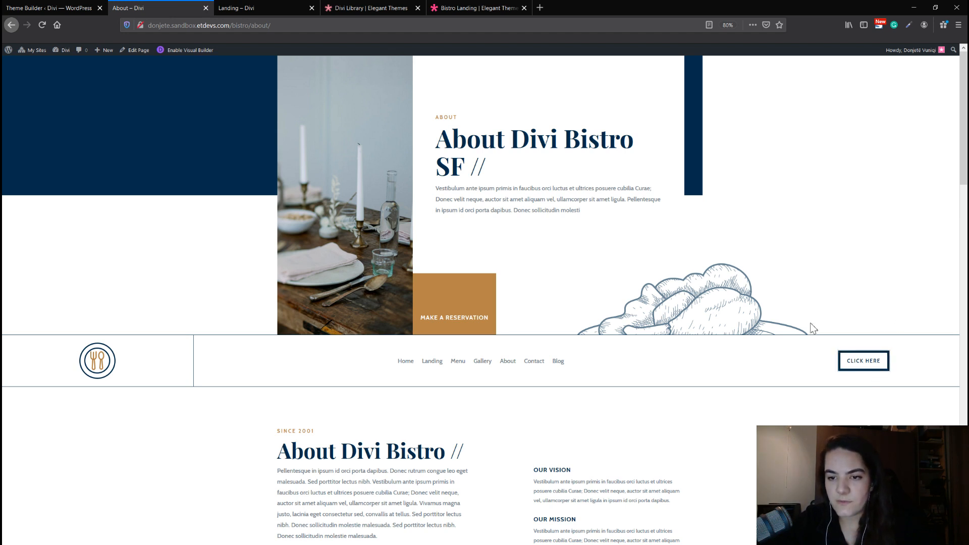
{"action": "left_click", "coordinate": [30, 7]}
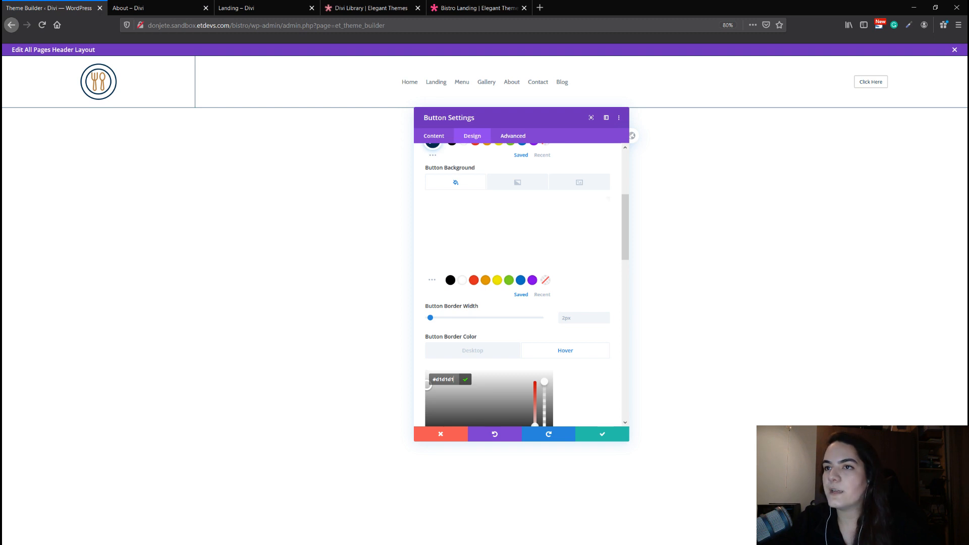
Step: Set the button's border radius to 0px
{"action": "scroll", "coordinate": [521, 355], "scroll_direction": "down", "scroll_amount": 3}
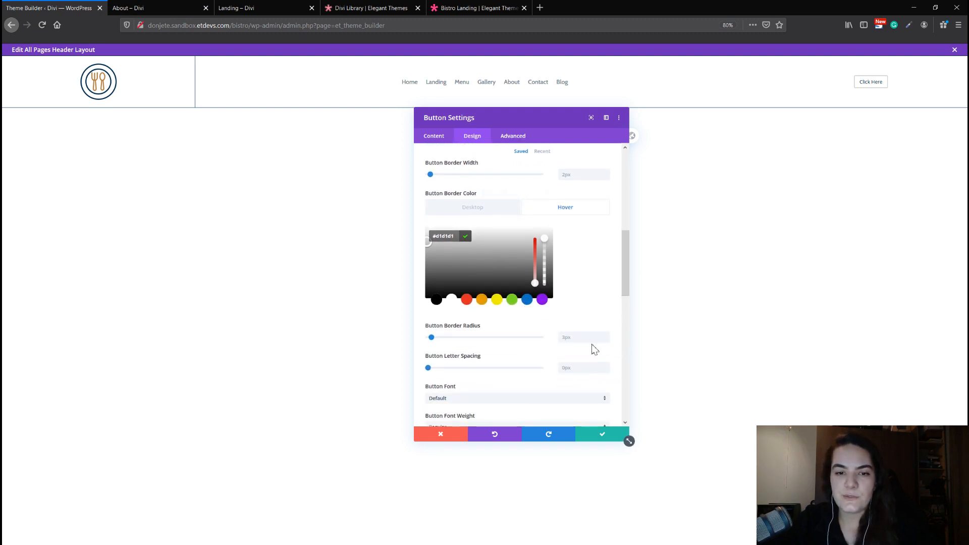
{"action": "left_click", "coordinate": [607, 338]}
{"action": "left_click", "coordinate": [607, 338]}
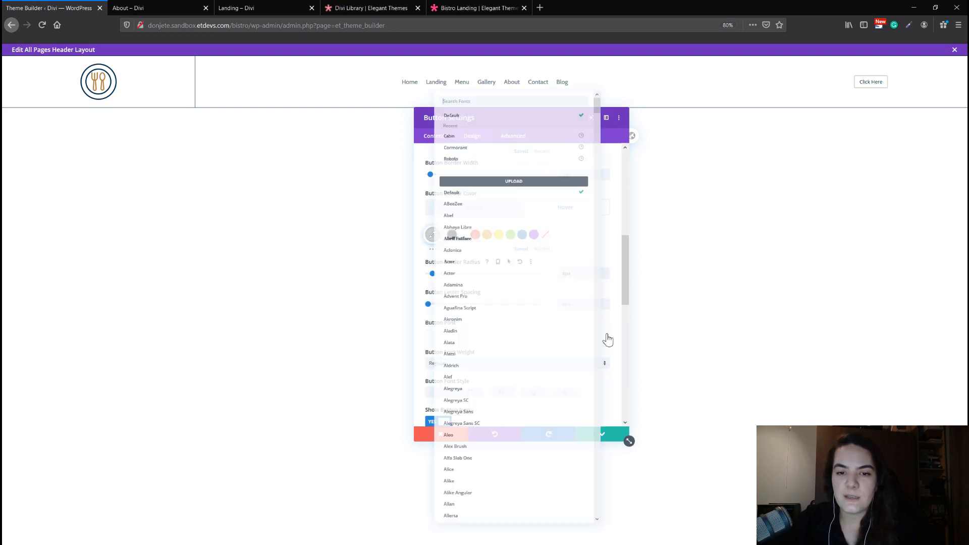
{"action": "left_click", "coordinate": [620, 268]}
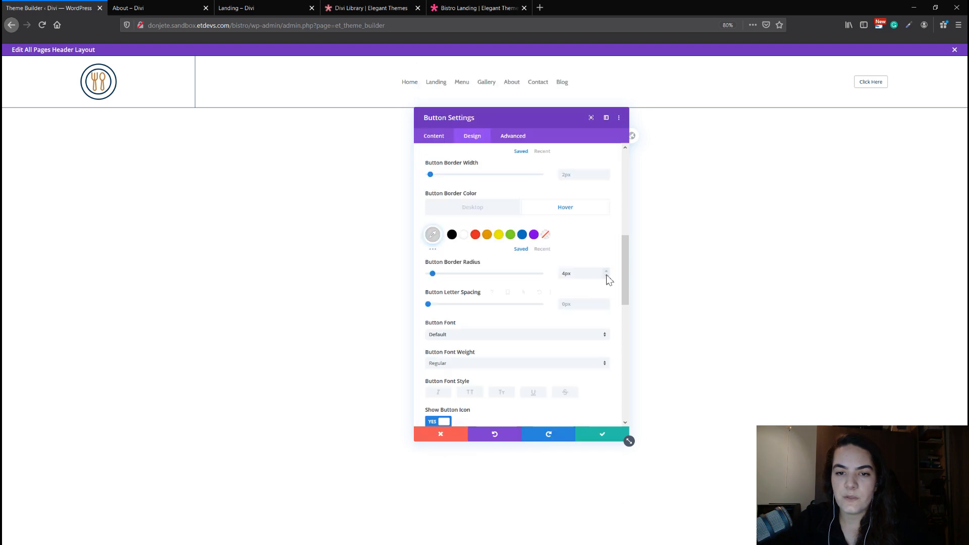
{"action": "left_click", "coordinate": [607, 276]}
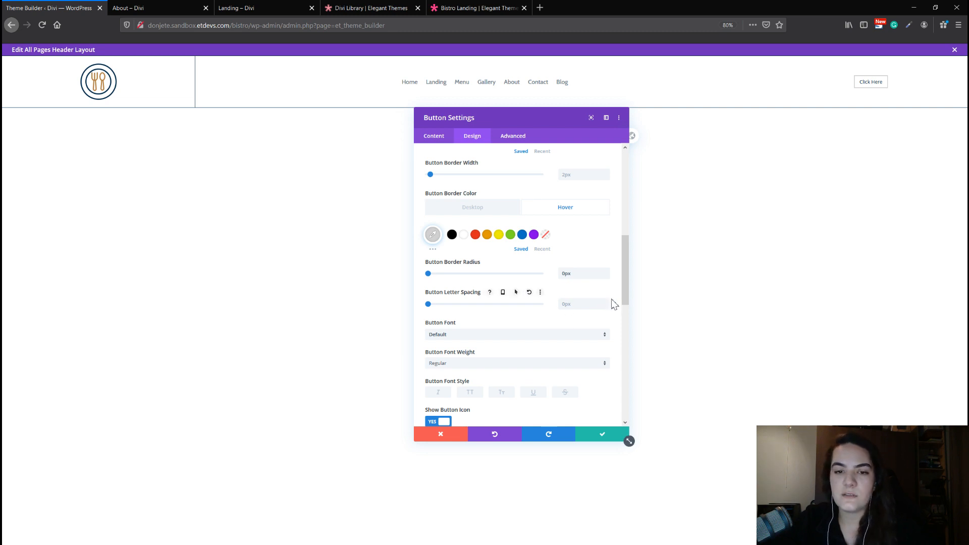
Step: Set the button's letter spacing to 2px and style its text in Cabin, Semi Bold, uppercase
{"action": "left_click", "coordinate": [529, 335]}
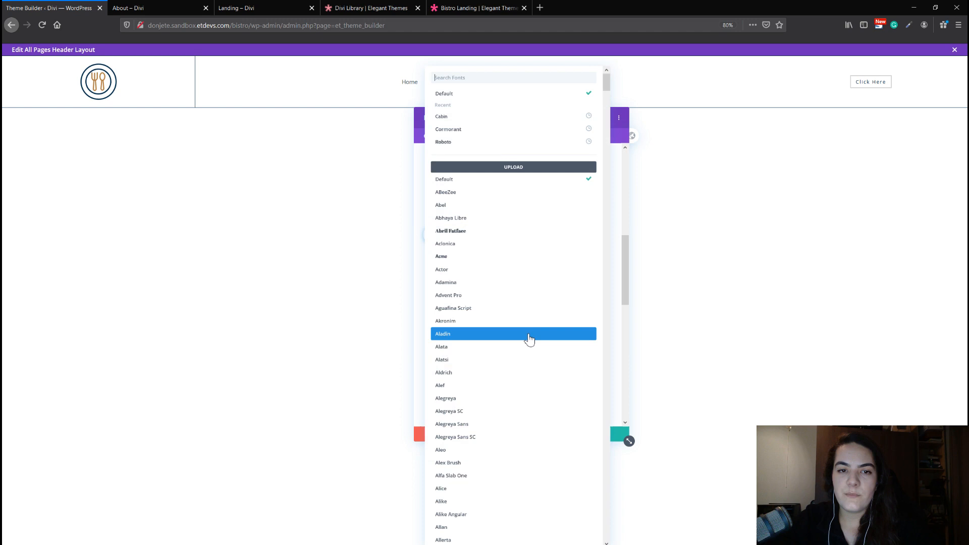
{"action": "left_click", "coordinate": [507, 118]}
{"action": "scroll", "coordinate": [469, 322], "scroll_direction": "down", "scroll_amount": 1}
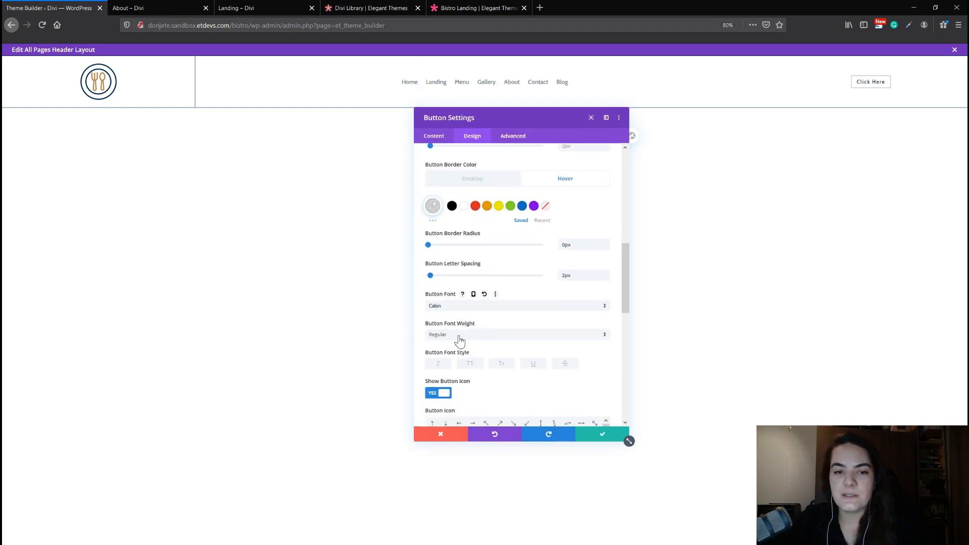
{"action": "left_click", "coordinate": [457, 337]}
{"action": "left_click", "coordinate": [454, 368]}
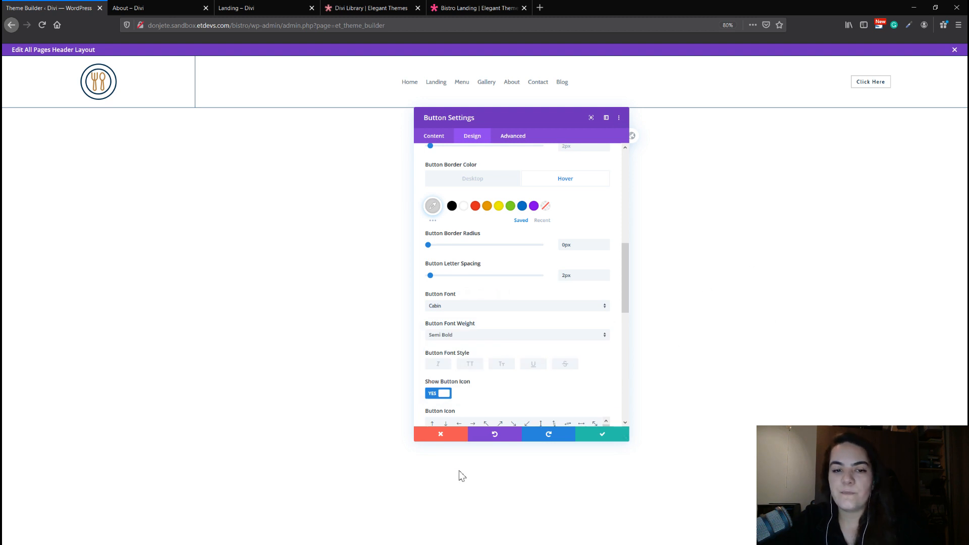
{"action": "left_click", "coordinate": [471, 366]}
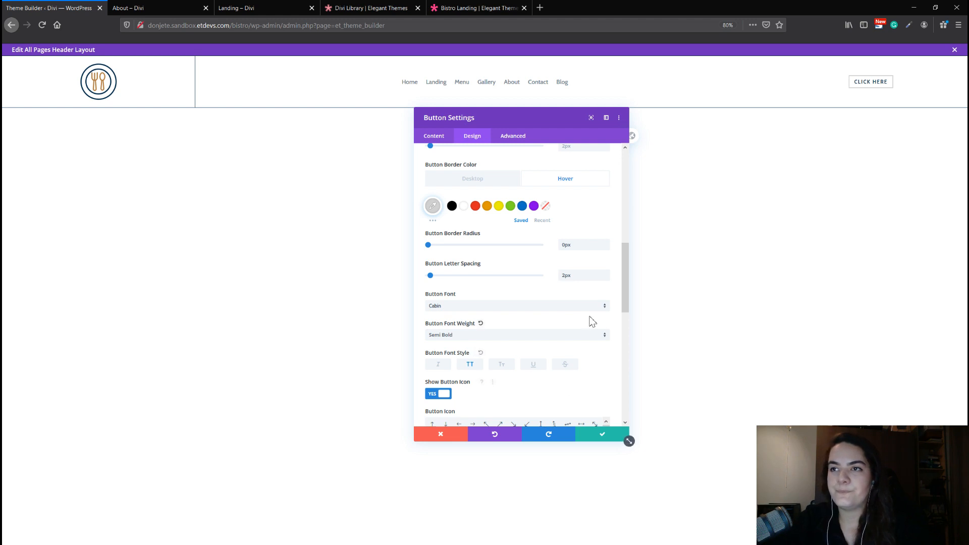
Step: Set the button's top and bottom padding to 16px
{"action": "scroll", "coordinate": [507, 338], "scroll_direction": "down", "scroll_amount": 3}
{"action": "scroll", "coordinate": [482, 363], "scroll_direction": "down", "scroll_amount": 5}
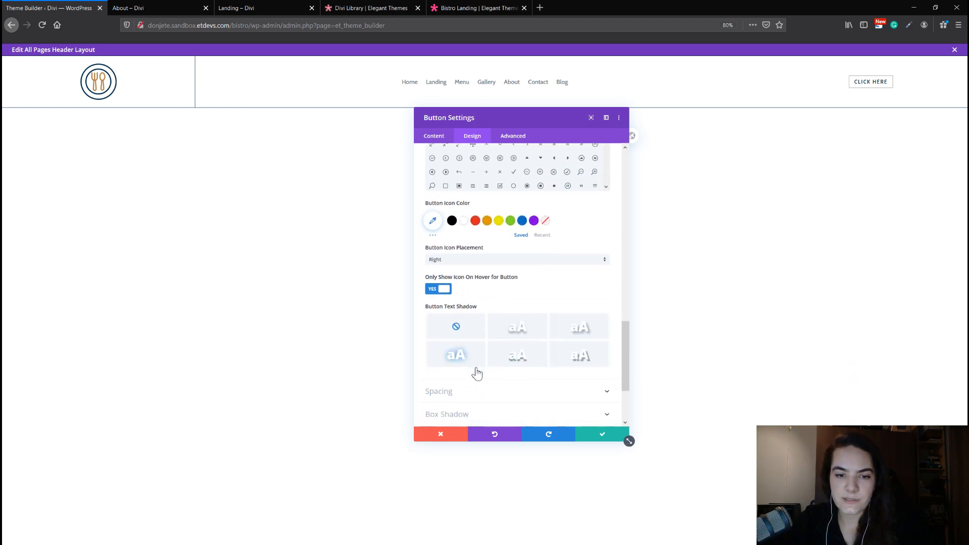
{"action": "left_click", "coordinate": [479, 292]}
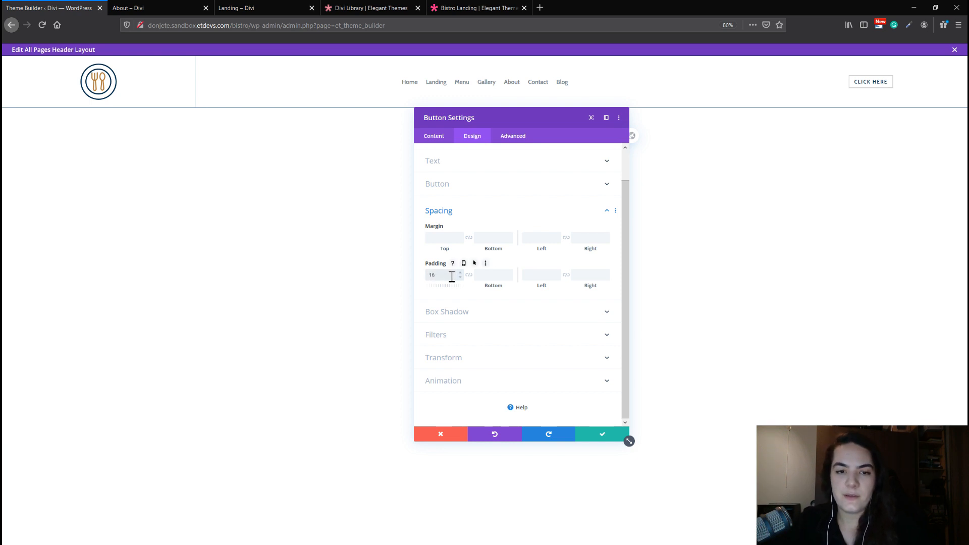
{"action": "left_click", "coordinate": [483, 279]}
{"action": "type", "text": "16"}
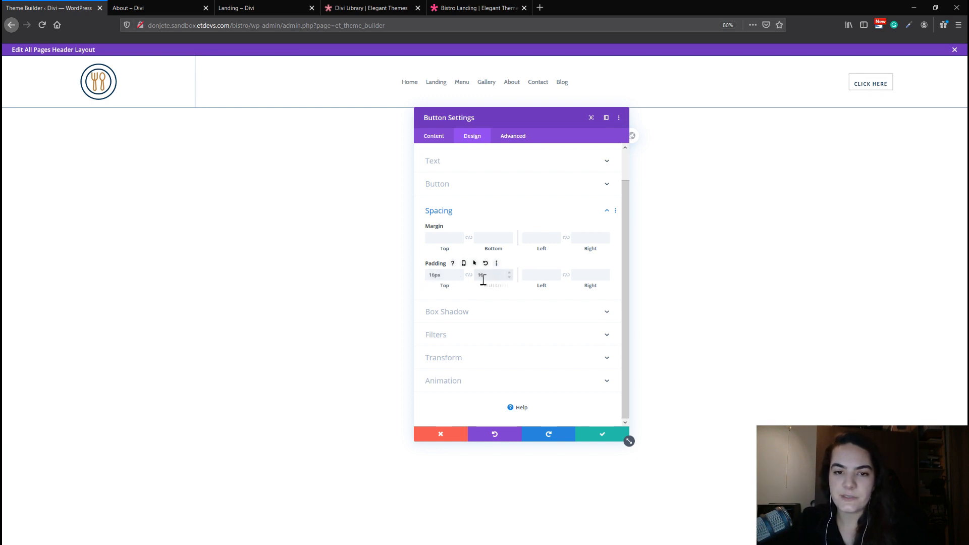
{"action": "type", "text": "px"}
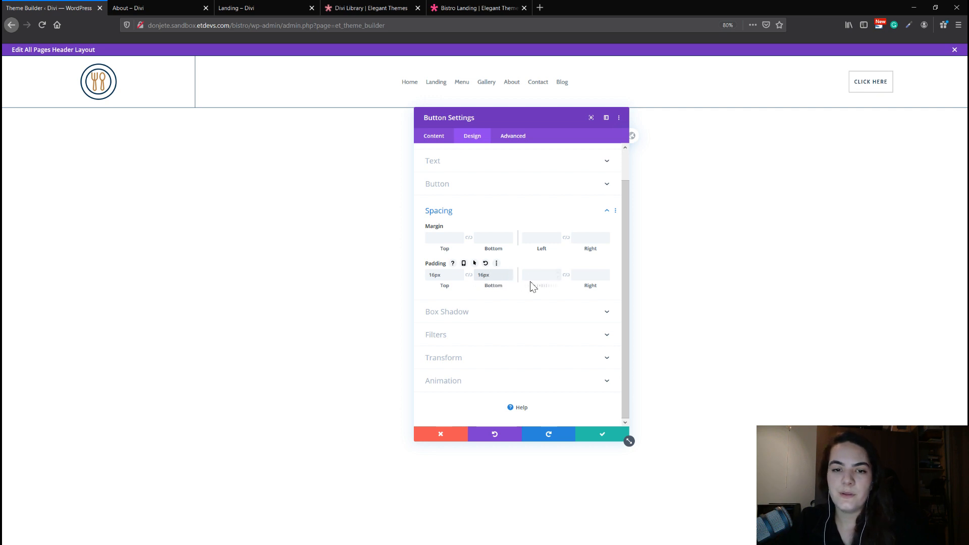
Step: Set the button's left and right padding to 24px, and link the top/bottom and left/right padding pairs
{"action": "left_click", "coordinate": [539, 273]}
{"action": "type", "text": "24"}
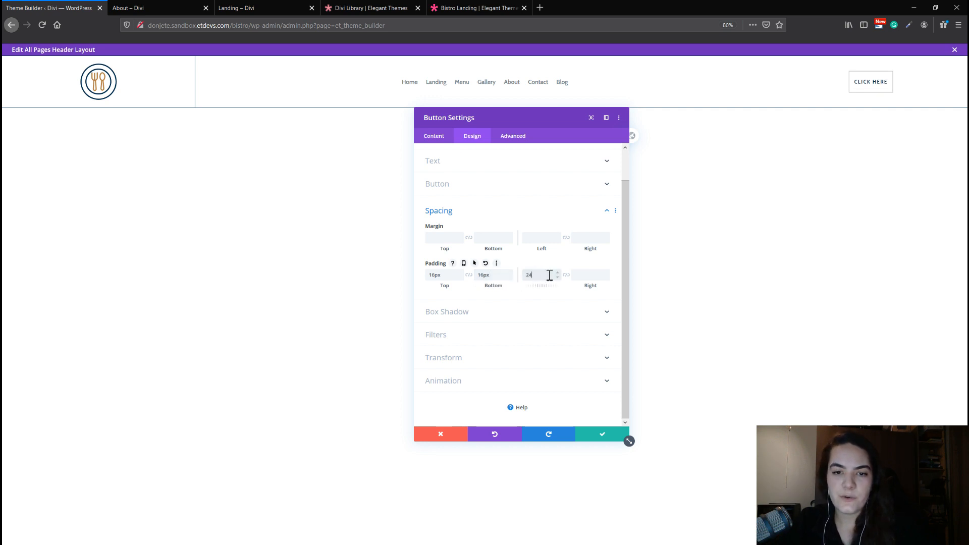
{"action": "left_click", "coordinate": [590, 275]}
{"action": "type", "text": "24px"}
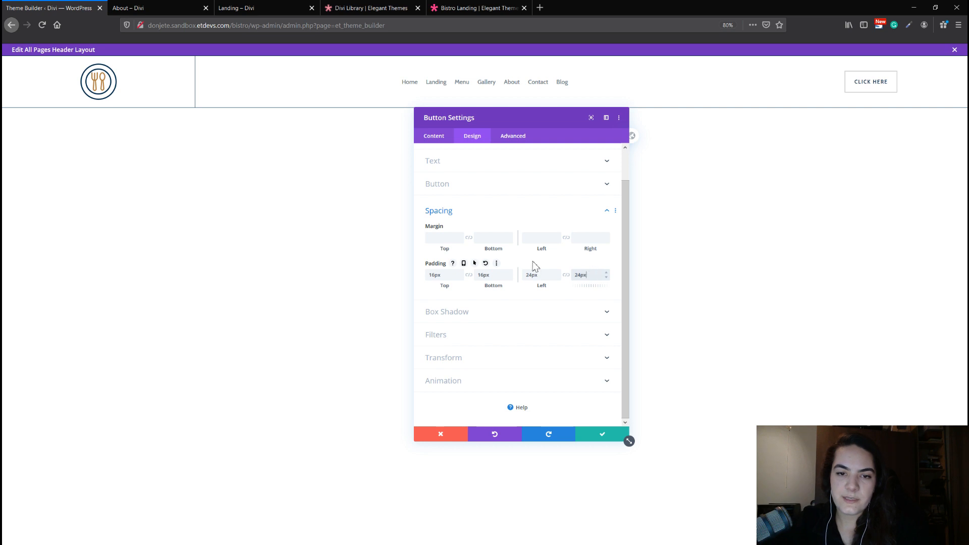
{"action": "left_click", "coordinate": [468, 276]}
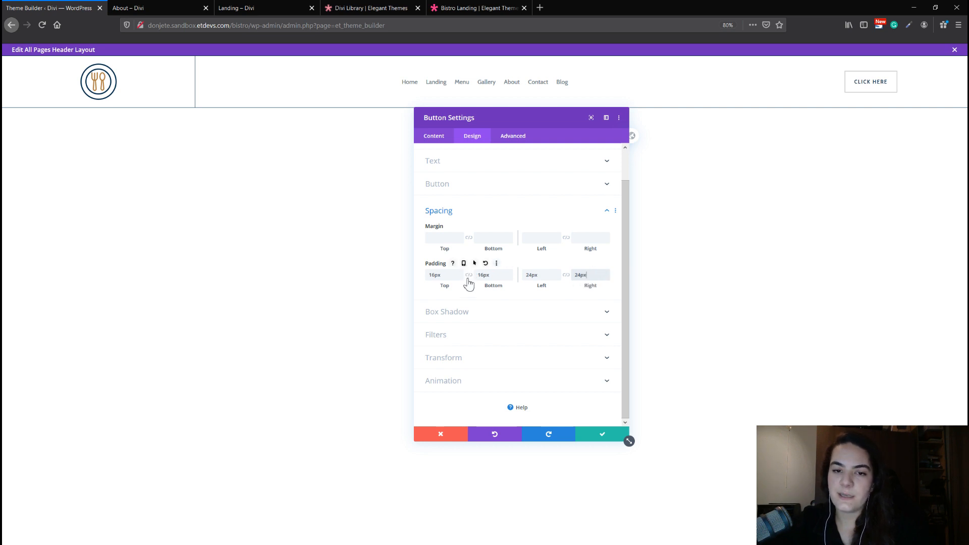
{"action": "left_click", "coordinate": [566, 275]}
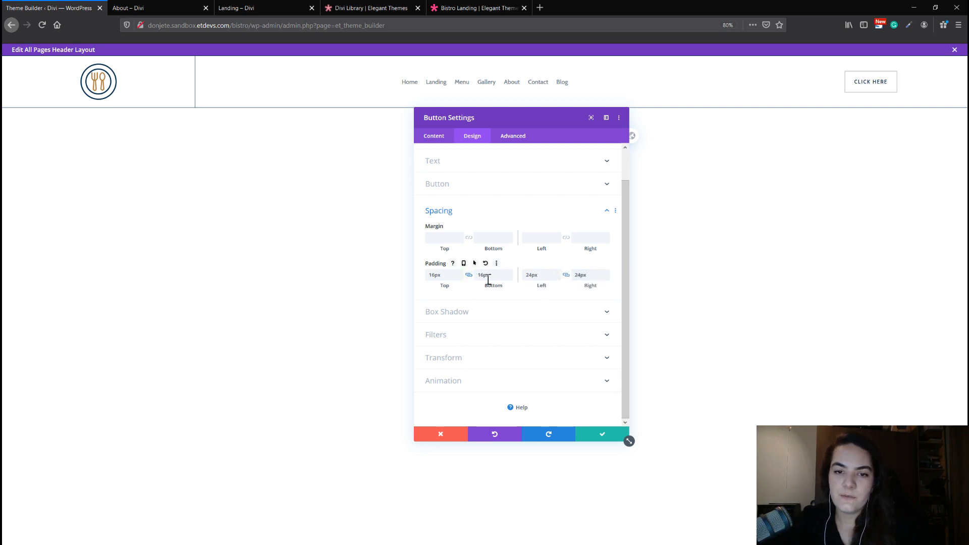
Step: Set the button's left and right padding to 13px for the phone view only
{"action": "left_click", "coordinate": [463, 262]}
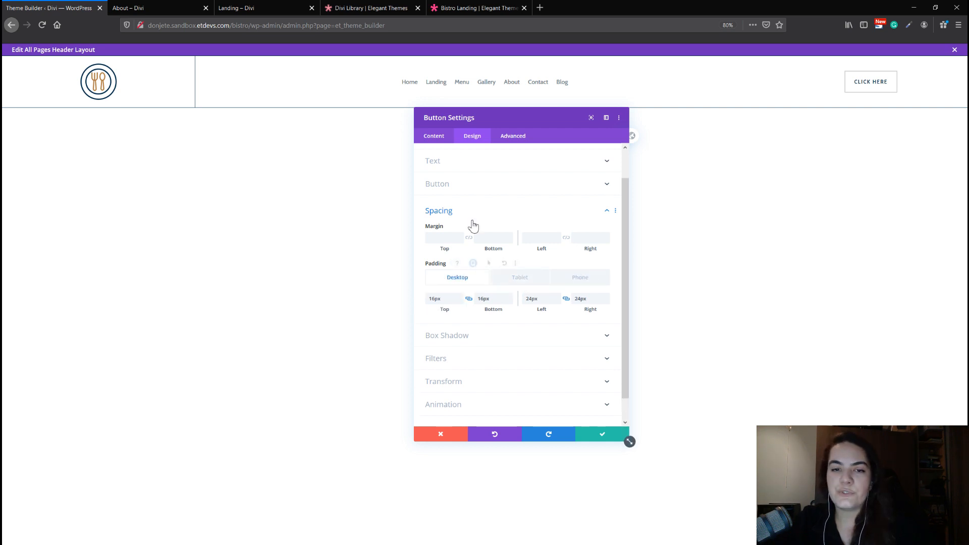
{"action": "left_click", "coordinate": [560, 279]}
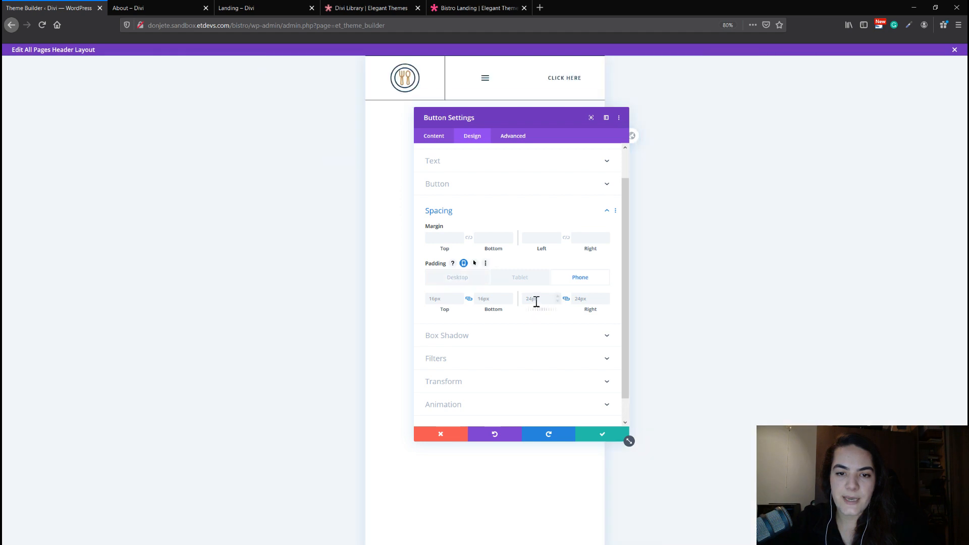
{"action": "left_click", "coordinate": [535, 299]}
{"action": "type", "text": "13"}
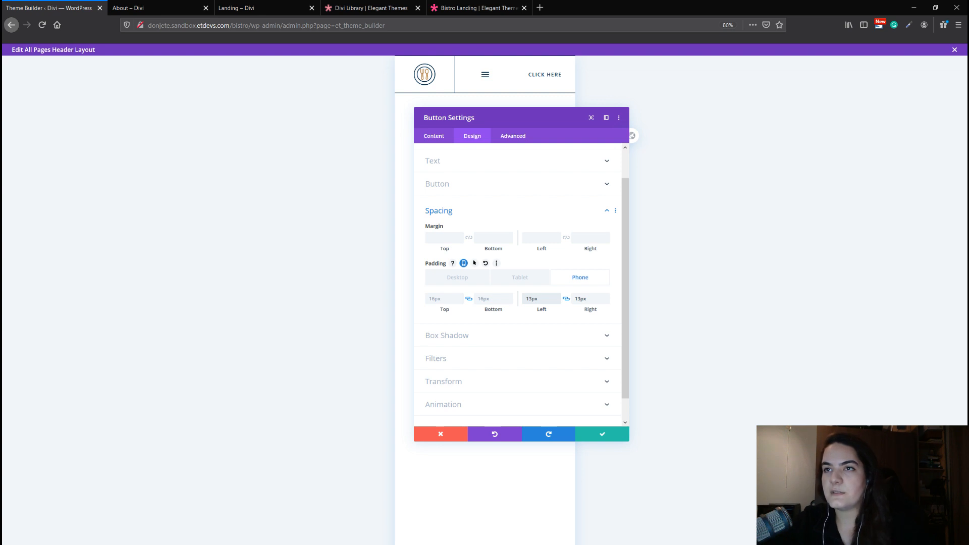
Step: Apply the top-left inner box shadow preset to the button, with horizontal and vertical positions of 0px
{"action": "left_click", "coordinate": [495, 335]}
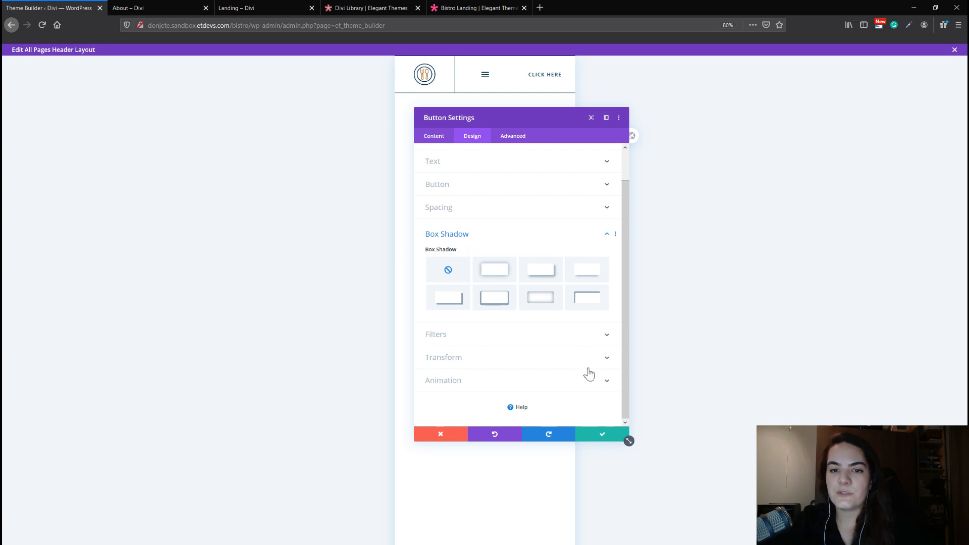
{"action": "left_click", "coordinate": [585, 298]}
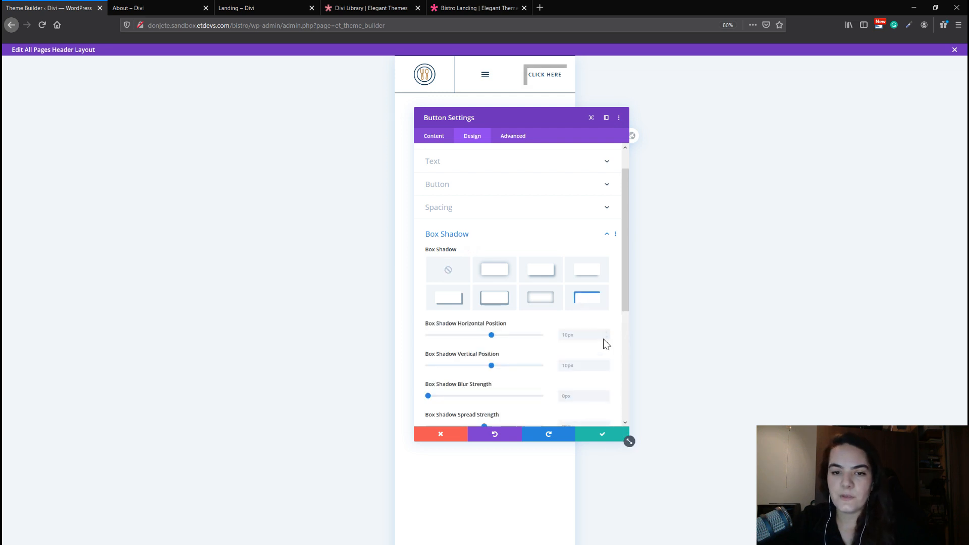
{"action": "double_click", "coordinate": [601, 335]}
{"action": "type", "text": "0"}
{"action": "left_click", "coordinate": [589, 366]}
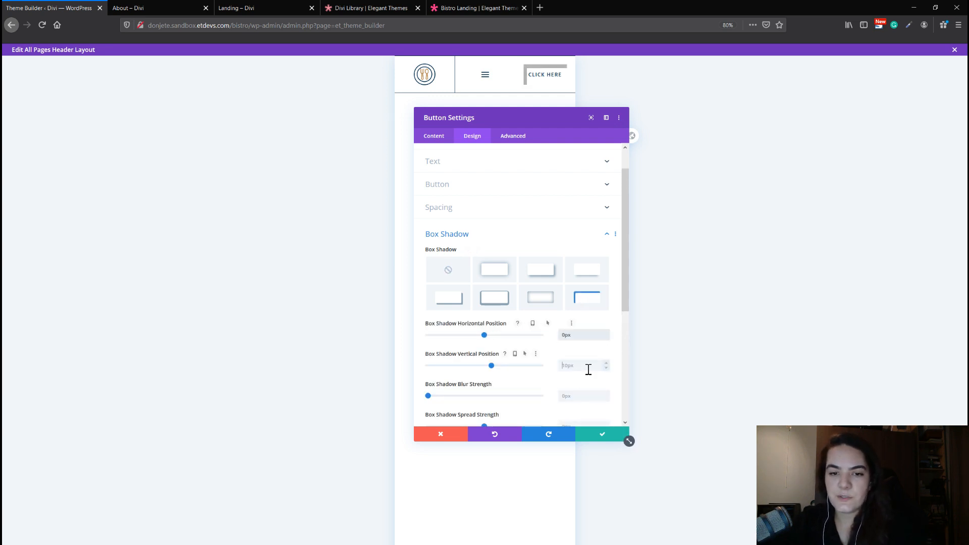
{"action": "type", "text": "0"}
Step: Set the button's box shadow spread strength to 2px by default and 6px on hover
{"action": "scroll", "coordinate": [587, 369], "scroll_direction": "down", "scroll_amount": 3}
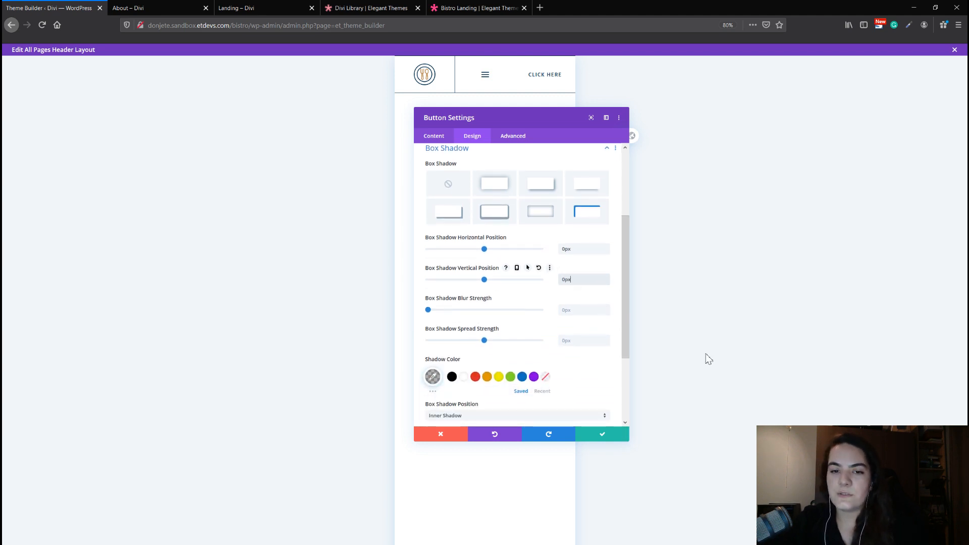
{"action": "left_click", "coordinate": [578, 343]}
{"action": "type", "text": "2px"}
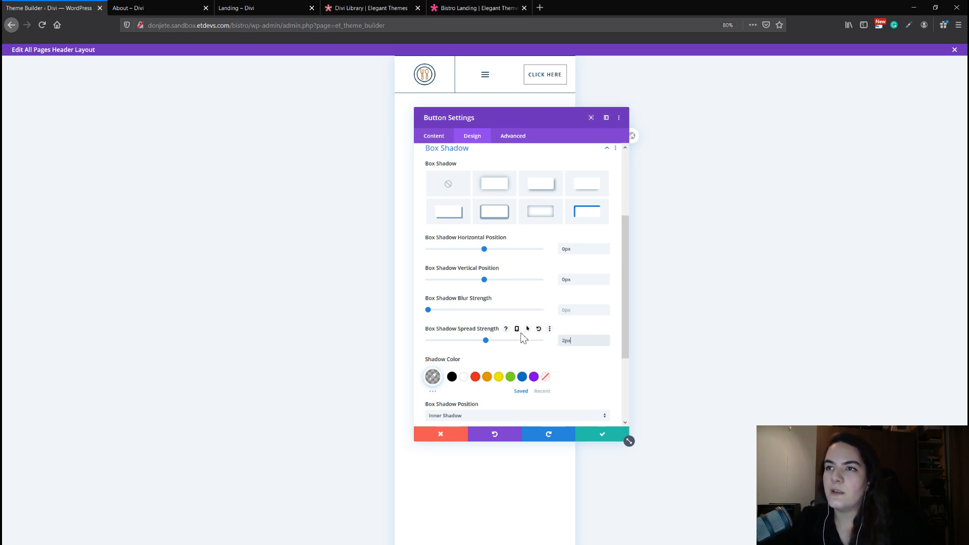
{"action": "left_click", "coordinate": [527, 329]}
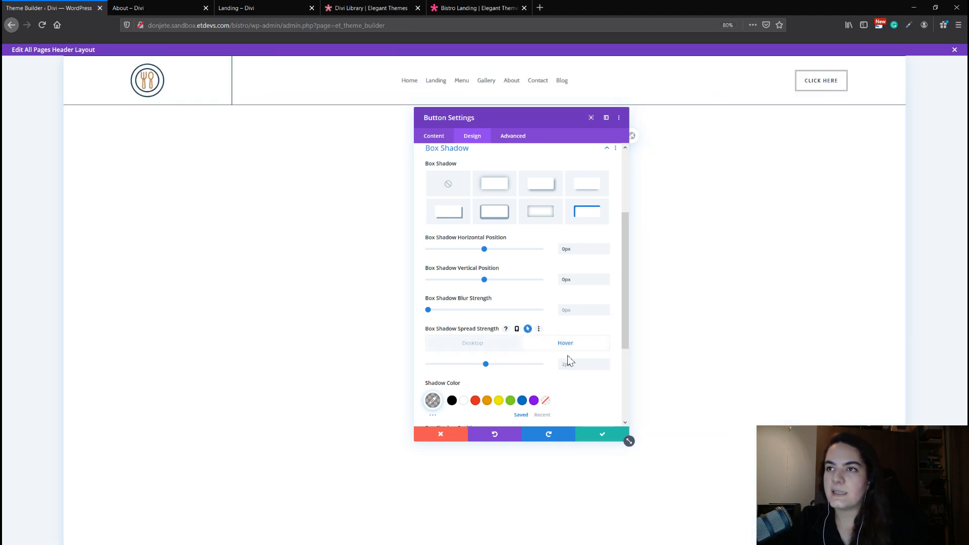
{"action": "left_click", "coordinate": [581, 364]}
{"action": "type", "text": "6"}
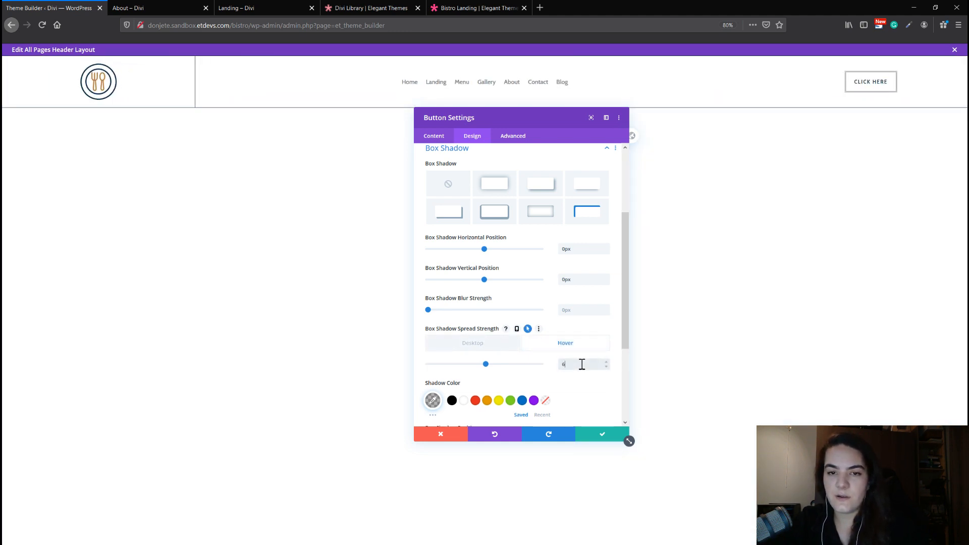
{"action": "type", "text": "px"}
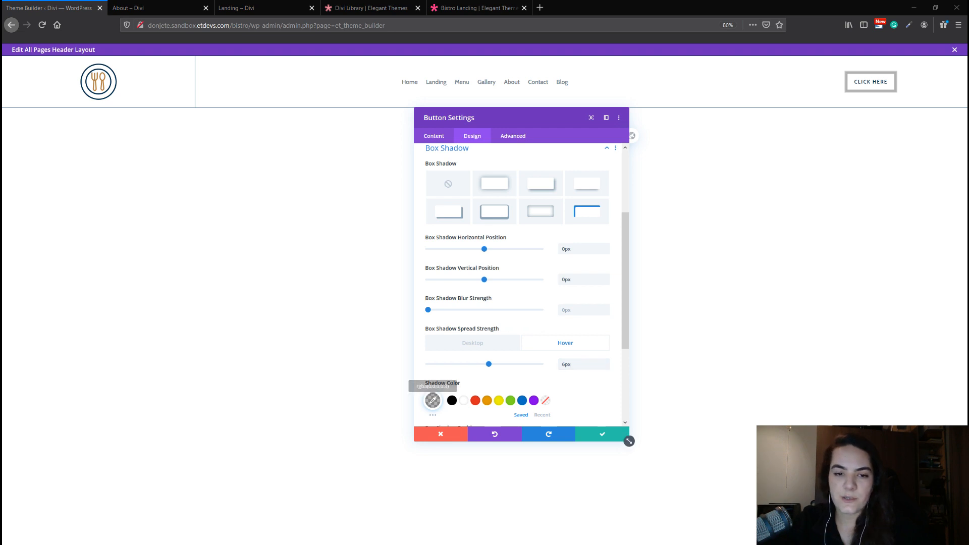
Step: Set the button's box shadow color to #002d4c
{"action": "left_click", "coordinate": [432, 400]}
{"action": "type", "text": "#002d4c"}
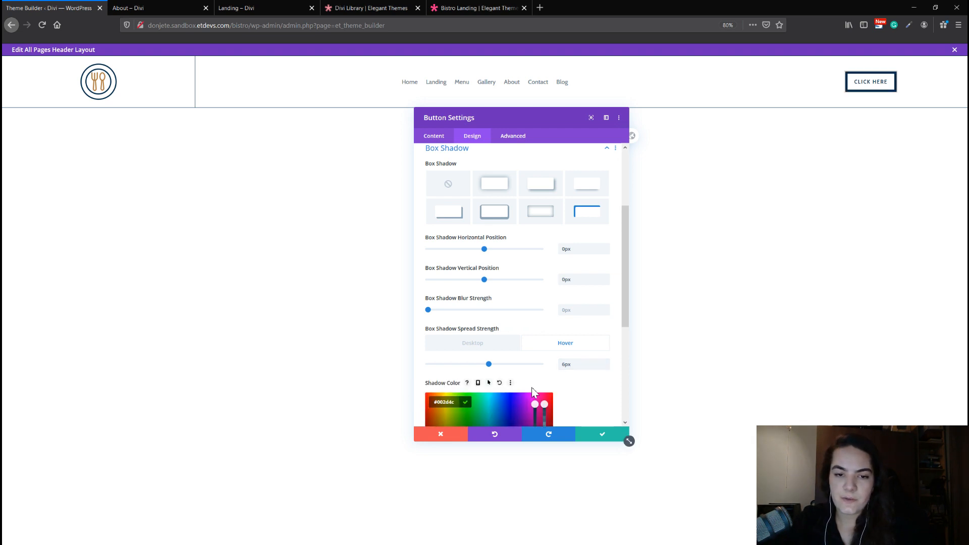
{"action": "left_click", "coordinate": [585, 402]}
Step: Compare the button's desktop and hover shadows with the About page's header button, and save the button settings
{"action": "left_click", "coordinate": [506, 353]}
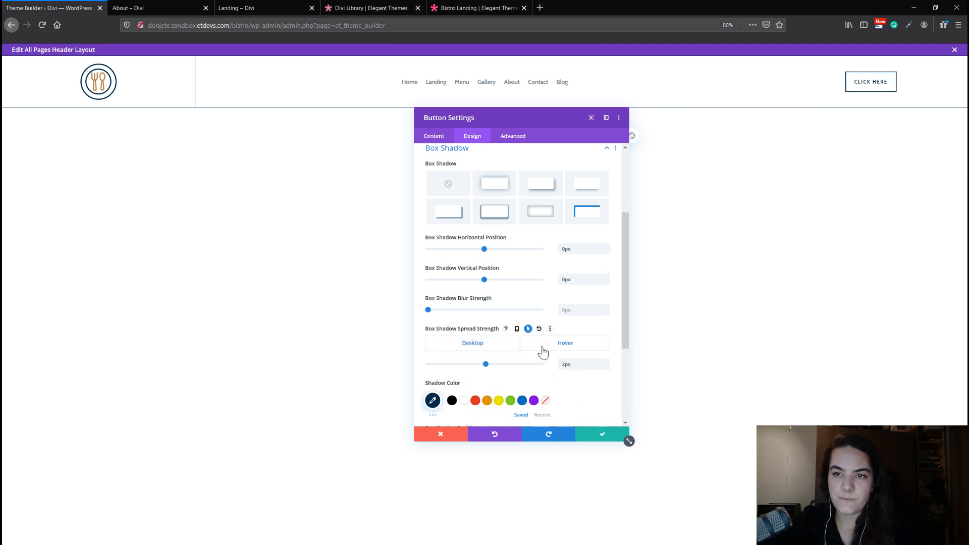
{"action": "left_click", "coordinate": [517, 349]}
{"action": "left_click", "coordinate": [552, 350]}
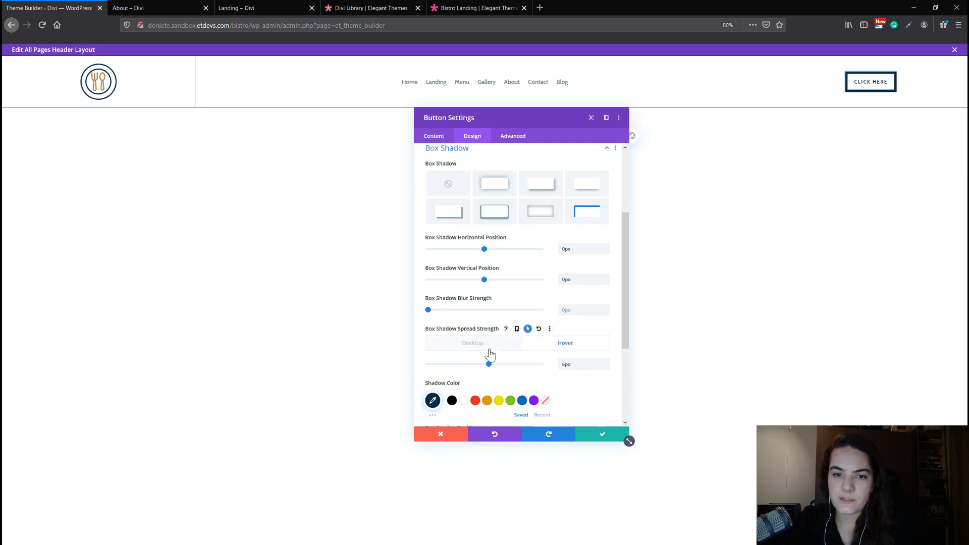
{"action": "left_click", "coordinate": [487, 350]}
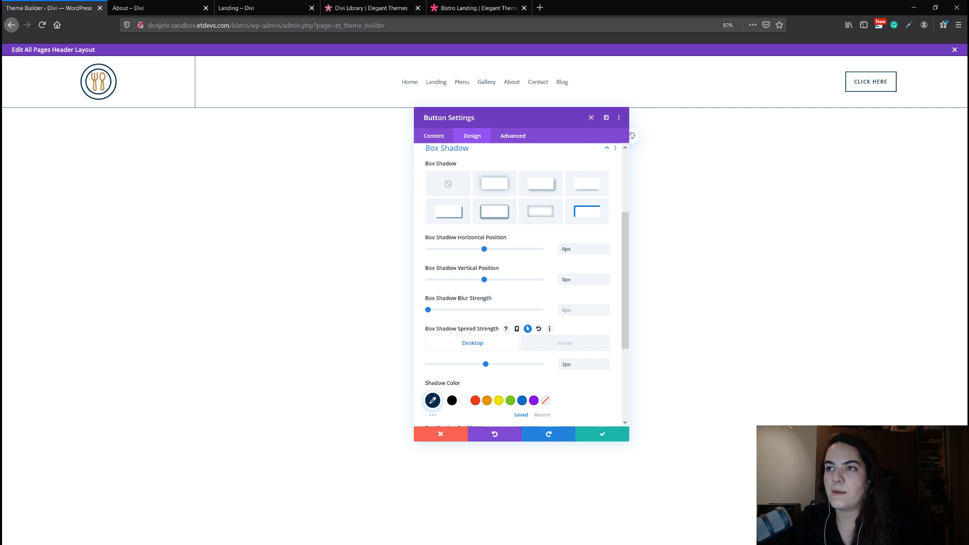
{"action": "scroll", "coordinate": [525, 385], "scroll_direction": "down", "scroll_amount": 2}
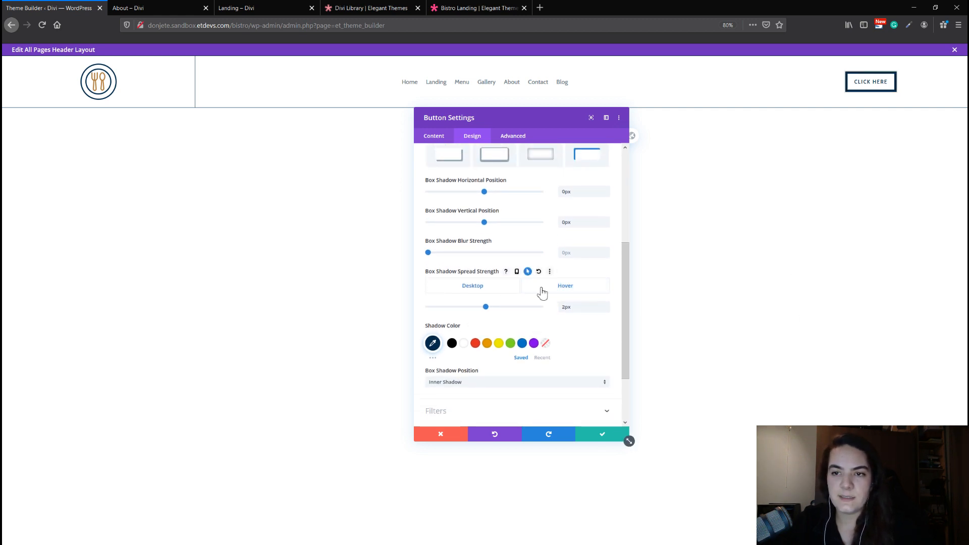
{"action": "key", "text": "ctrl+Tab"}
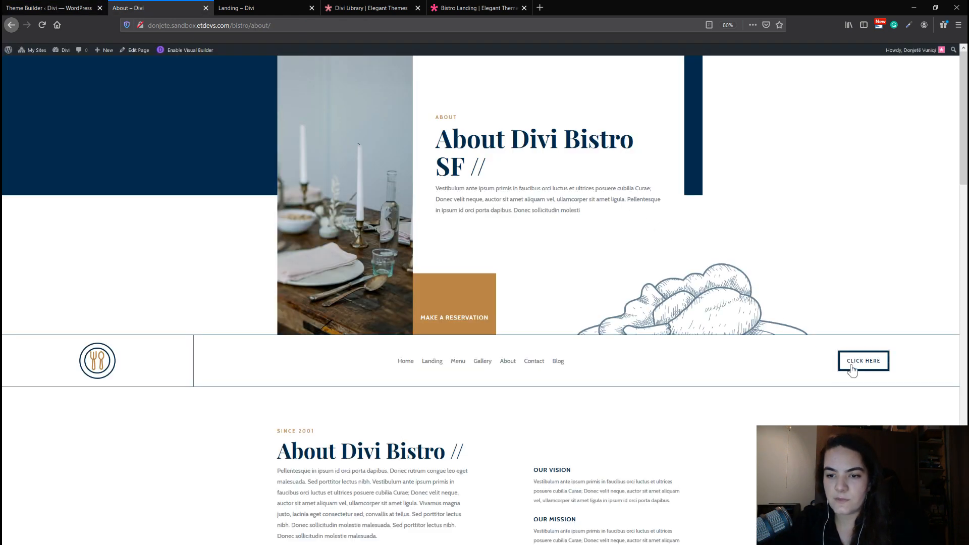
{"action": "left_click", "coordinate": [61, 8]}
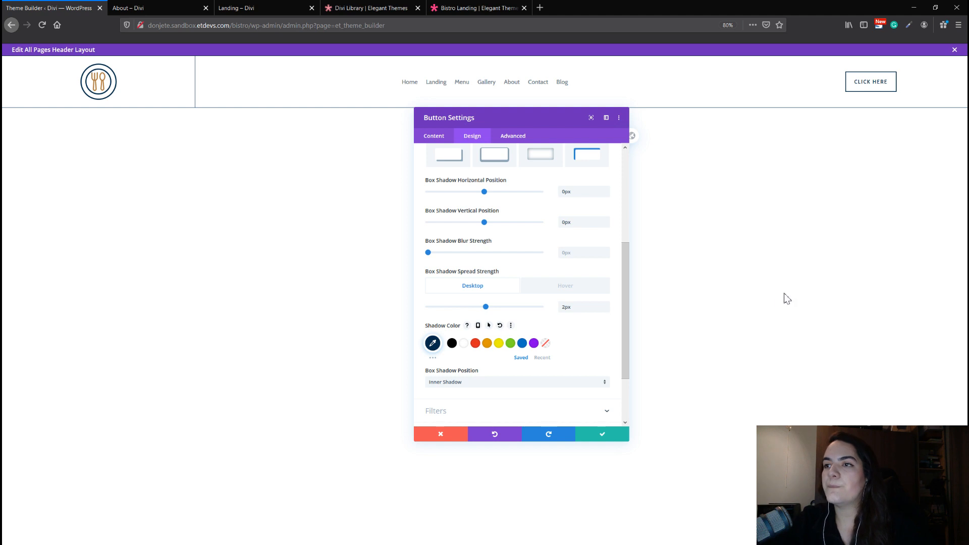
{"action": "left_click", "coordinate": [598, 434]}
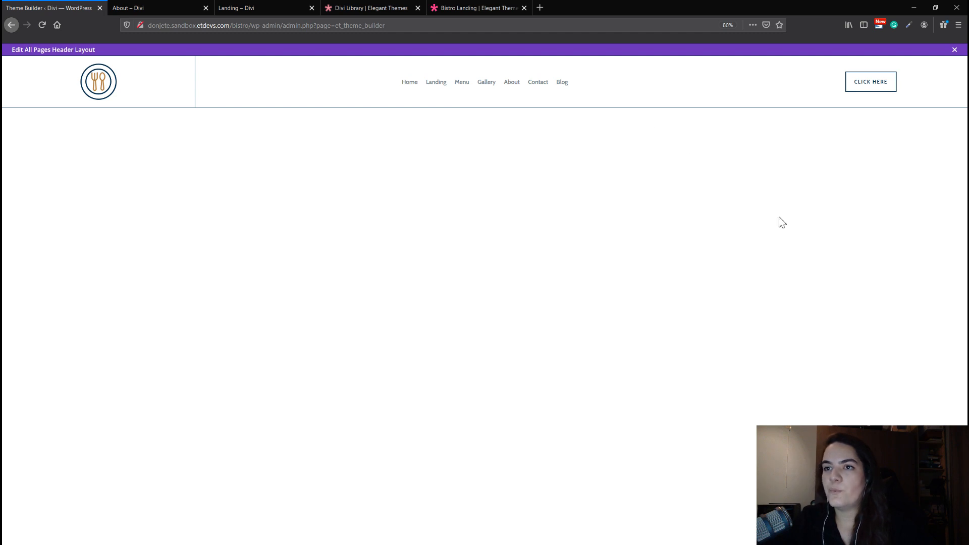
Step: Add a Code module below the menu module in the header's middle column
{"action": "mouse_move", "coordinate": [482, 87]}
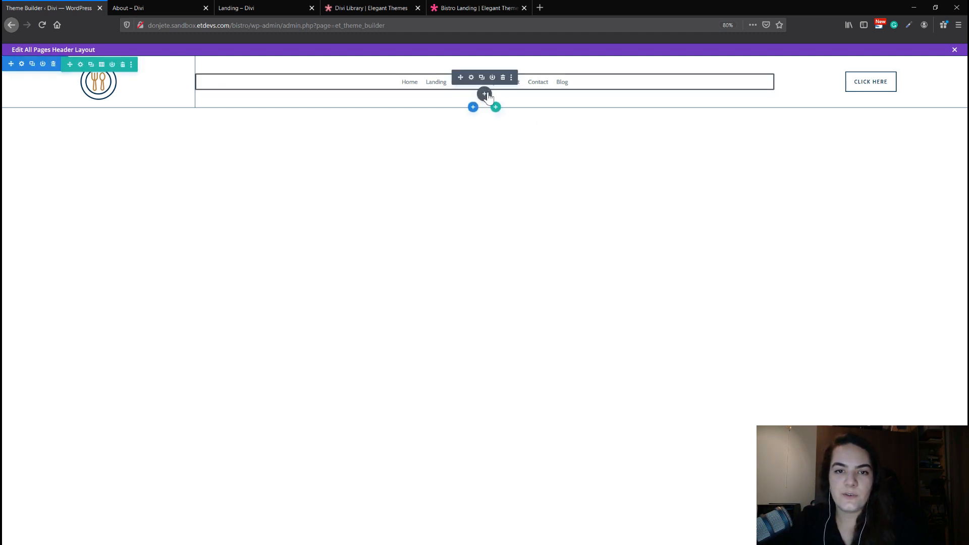
{"action": "left_click", "coordinate": [484, 95]}
{"action": "type", "text": "co"}
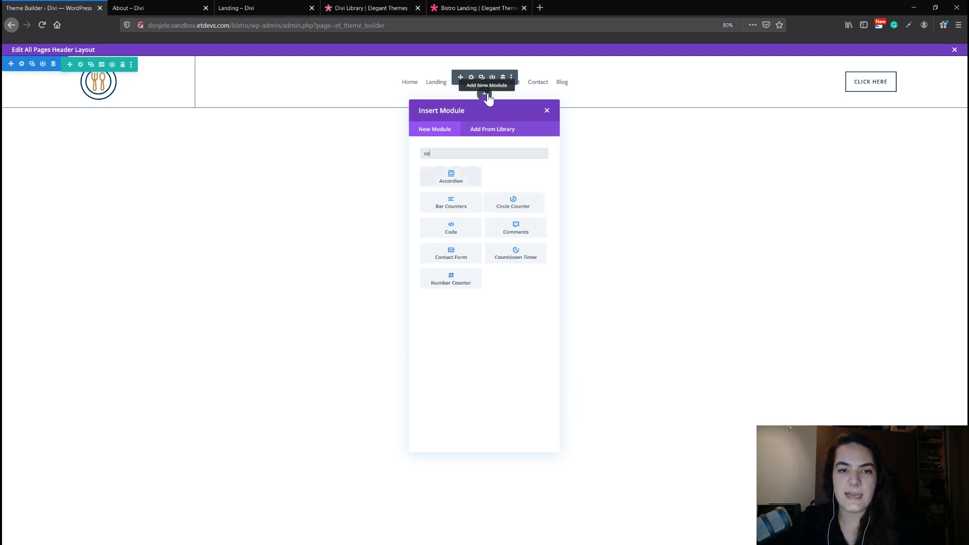
{"action": "type", "text": "de"}
{"action": "key", "text": "Return"}
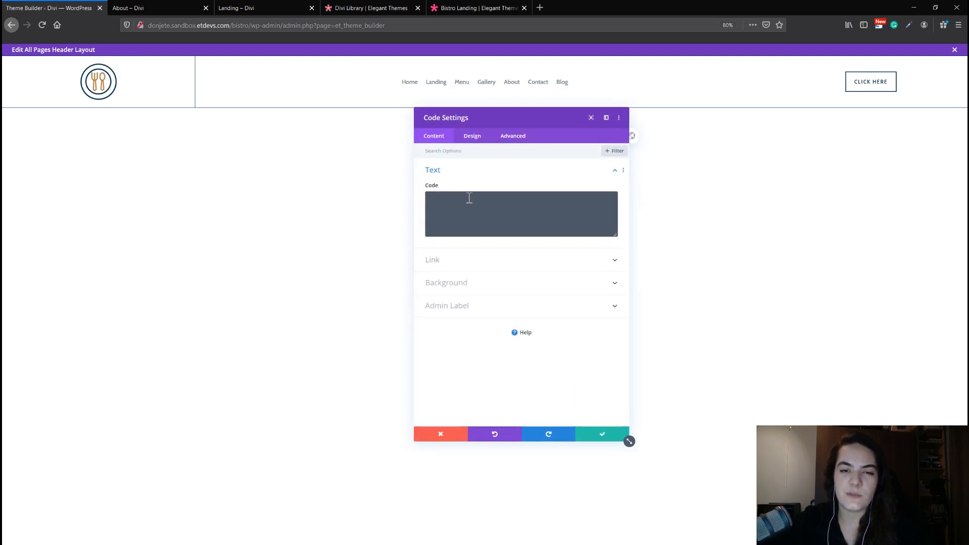
Step: Enter a <script> block in the Code module containing jQuery(function($){ $('#custom-header').insertAfter('.et_pb_section_0'); });
{"action": "left_click", "coordinate": [468, 212]}
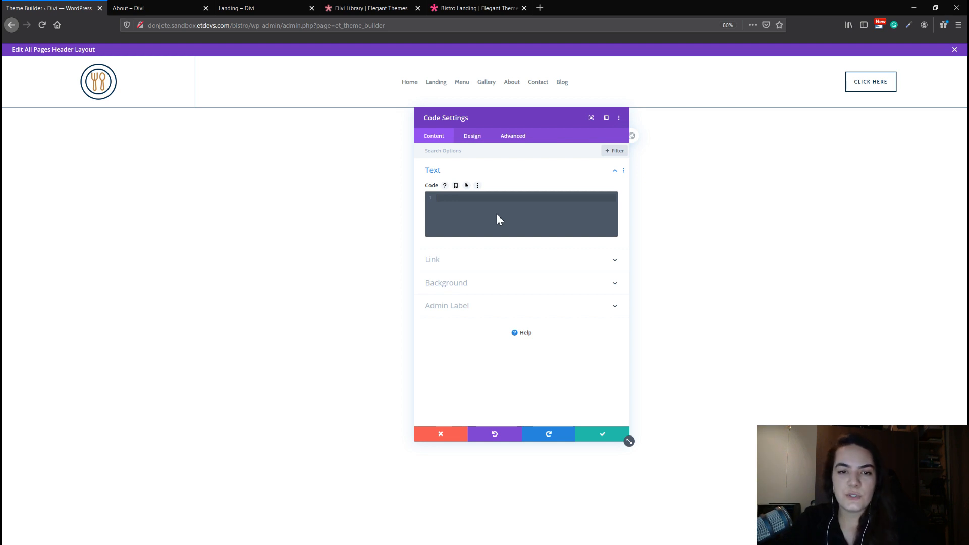
{"action": "type", "text": "<scrip"}
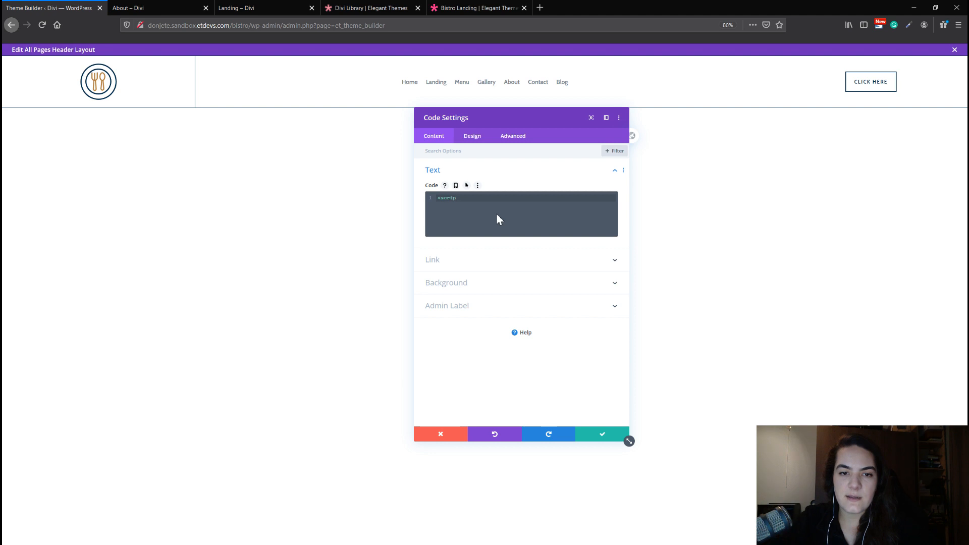
{"action": "type", "text": "t>"}
{"action": "key", "text": "Return"}
{"action": "key", "text": "Return"}
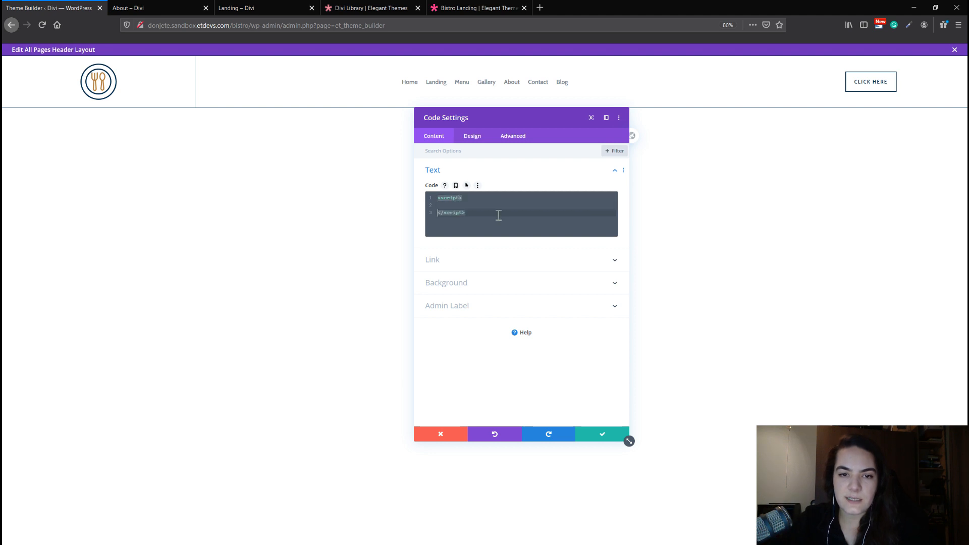
{"action": "key", "text": "Up"}
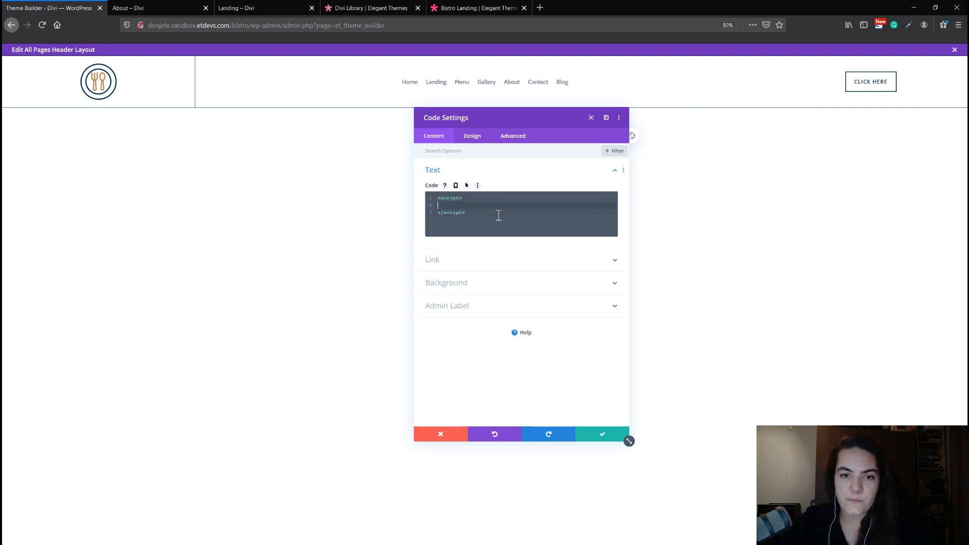
{"action": "type", "text": "jQuery(function($){ $('#custom-header').insertAfter('.et_pb_section_0'); });"}
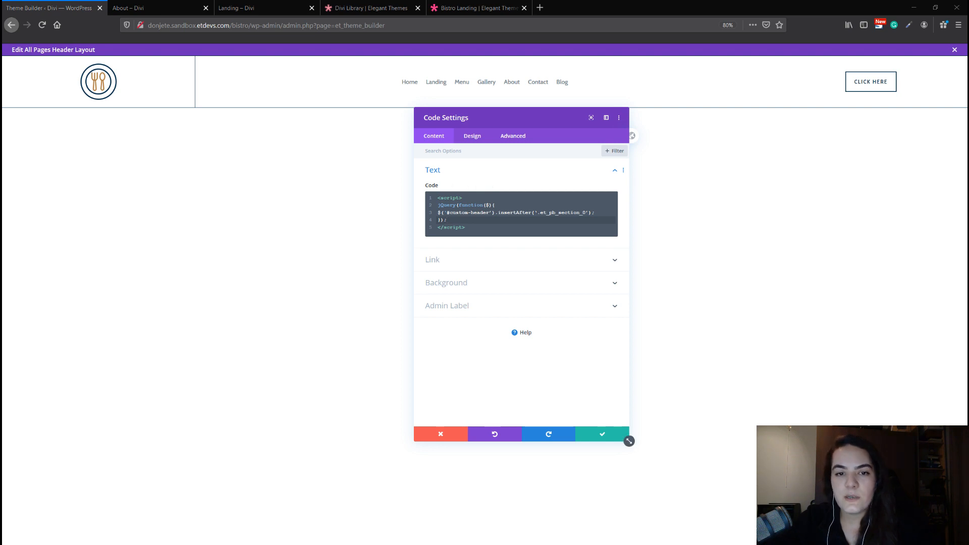
Step: Review the script's lines in an enlarged Code settings window, and check the header's placement on the About page
{"action": "left_click", "coordinate": [550, 229]}
{"action": "left_click", "coordinate": [512, 220]}
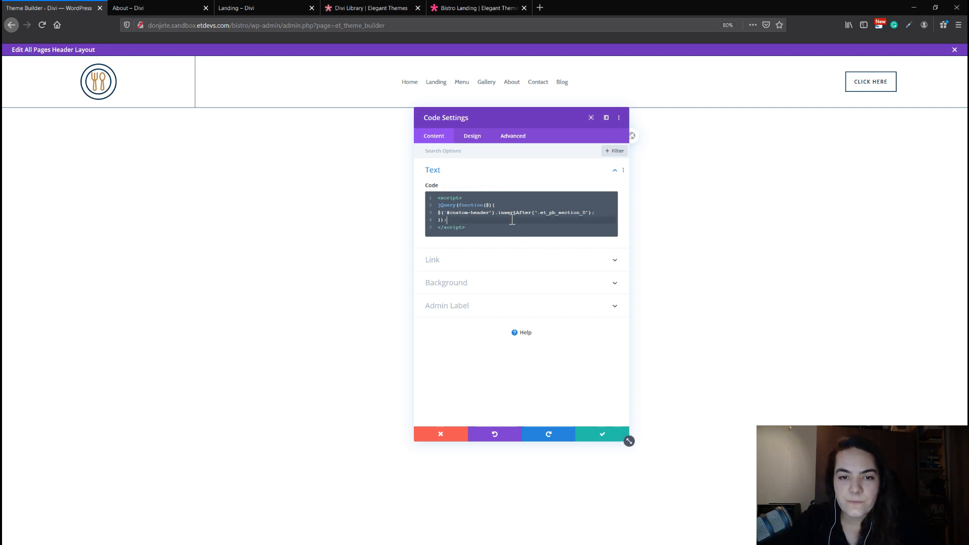
{"action": "left_click", "coordinate": [516, 206]}
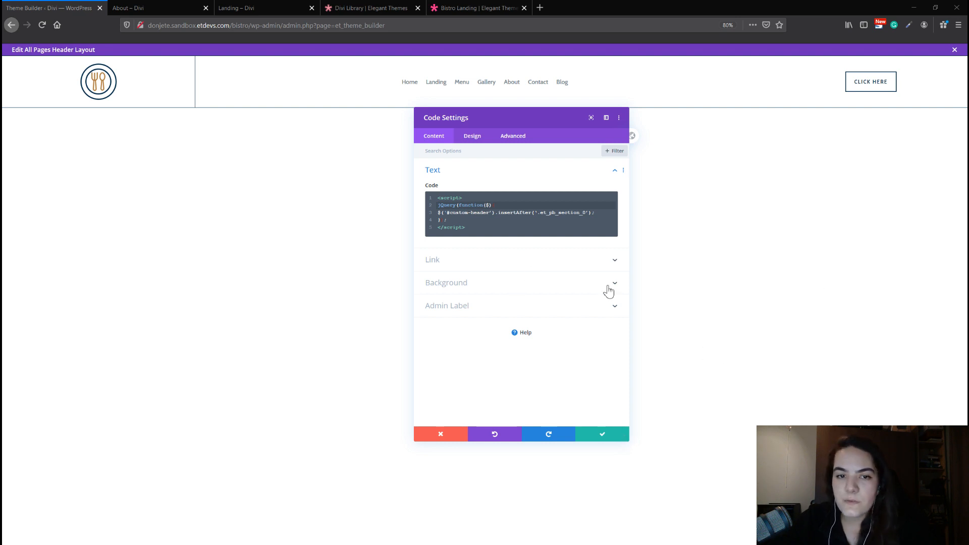
{"action": "left_click", "coordinate": [446, 220]}
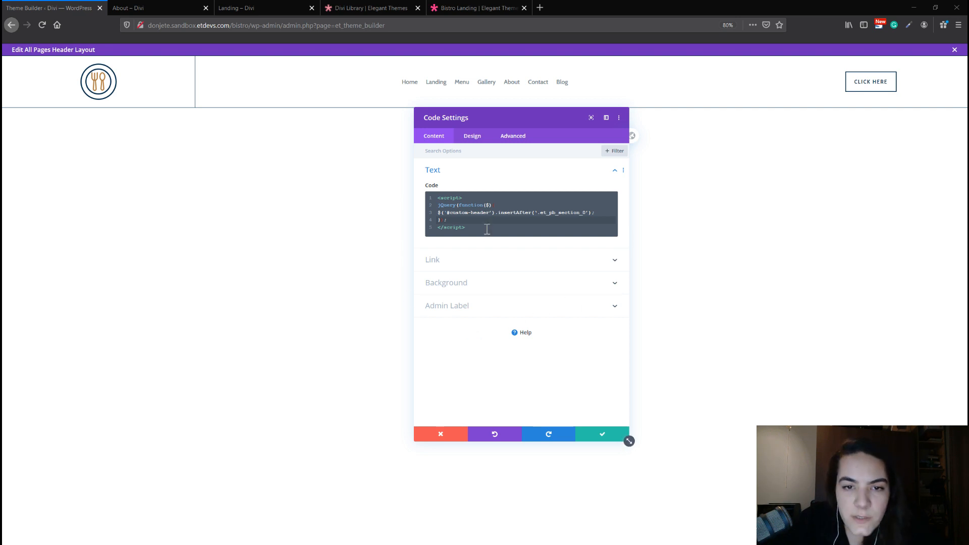
{"action": "left_click", "coordinate": [529, 231]}
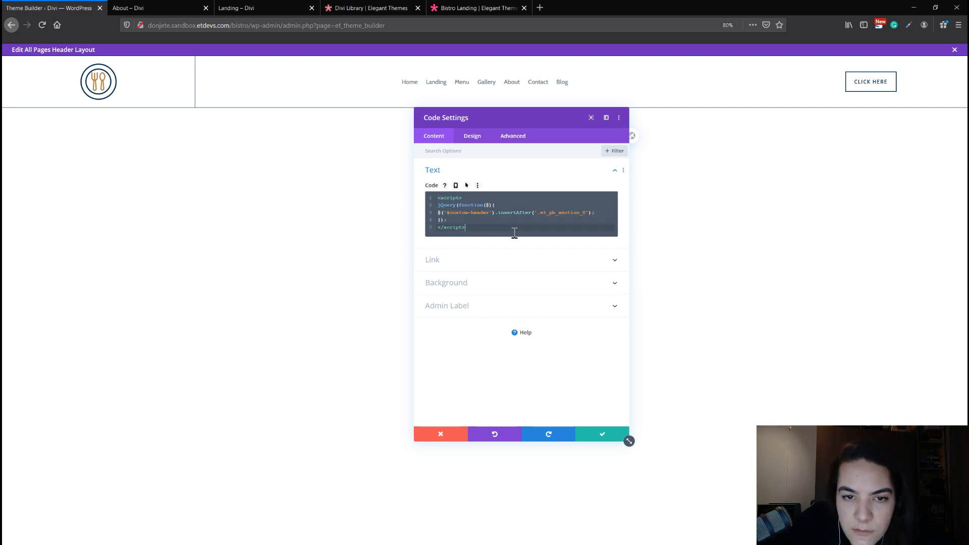
{"action": "left_click_drag", "start_coordinate": [627, 439], "coordinate": [766, 494]}
{"action": "left_click", "coordinate": [571, 220]}
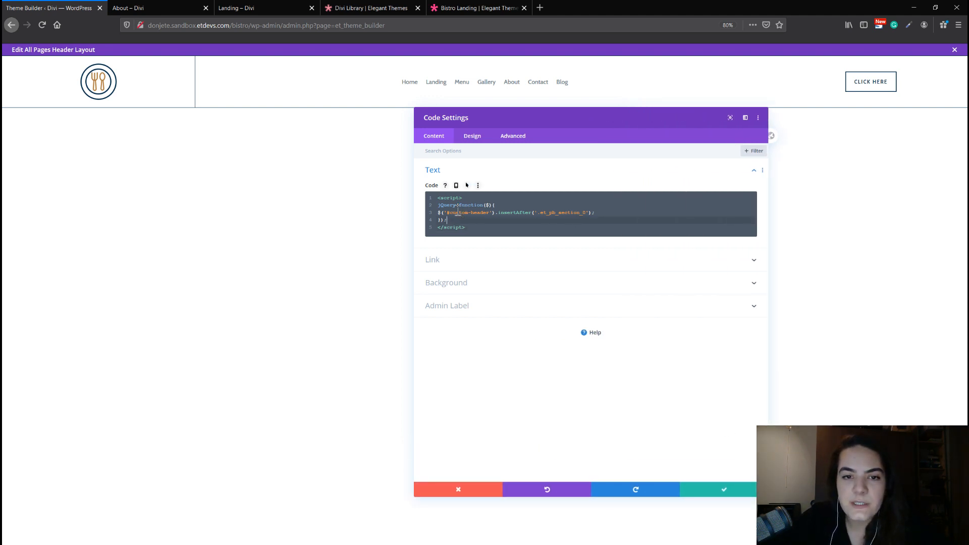
{"action": "left_click", "coordinate": [454, 205]}
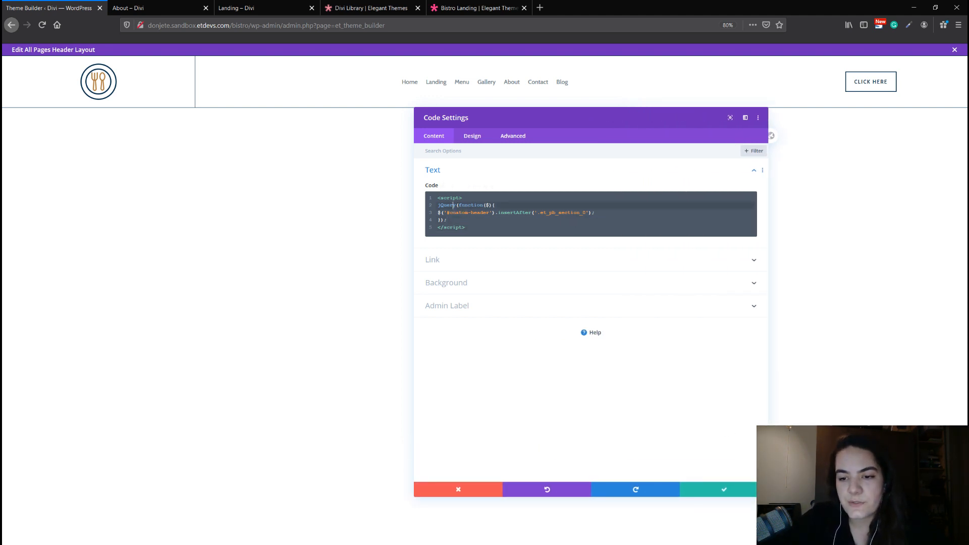
{"action": "left_click", "coordinate": [180, 8]}
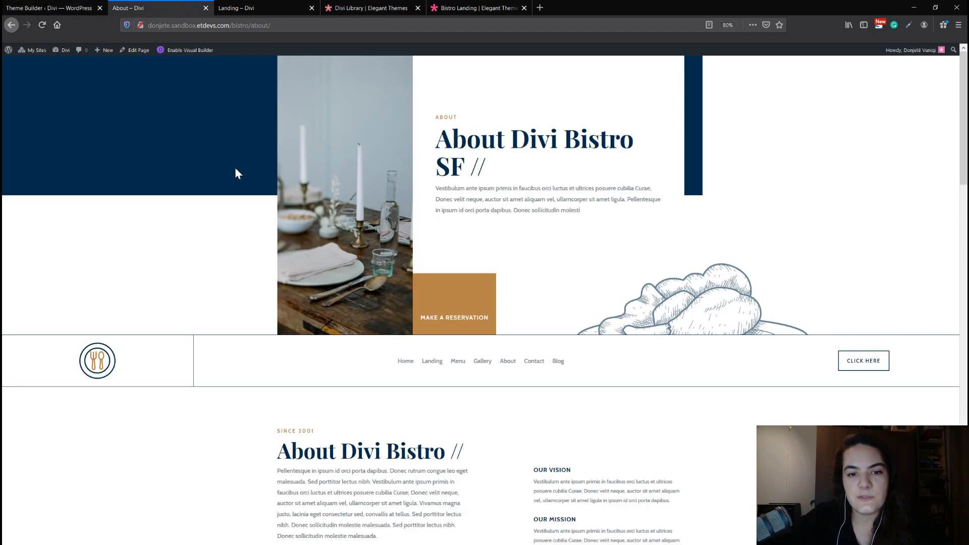
{"action": "left_click", "coordinate": [51, 8]}
Step: Save the Code module, exit the header layout with its changes saved, and save the Theme Builder changes
{"action": "left_click", "coordinate": [724, 491]}
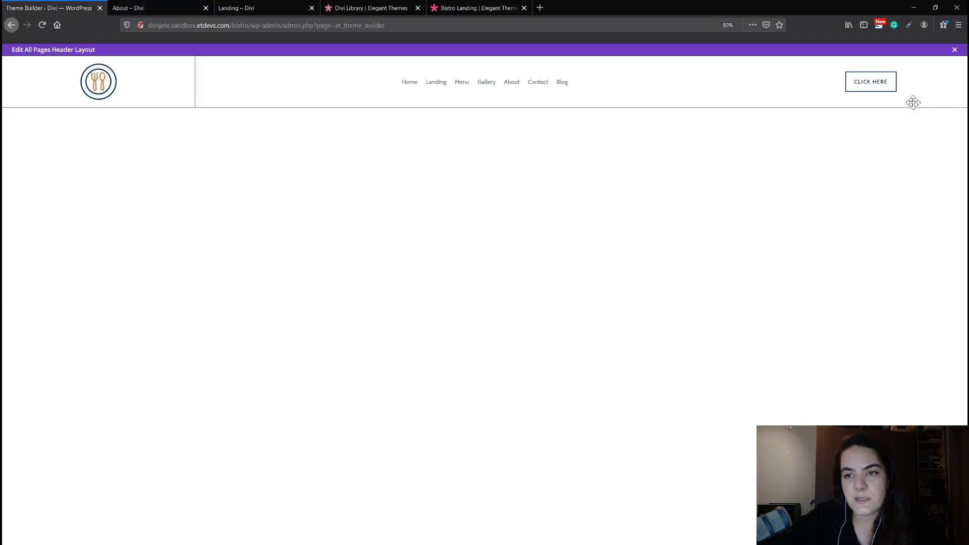
{"action": "left_click", "coordinate": [954, 50]}
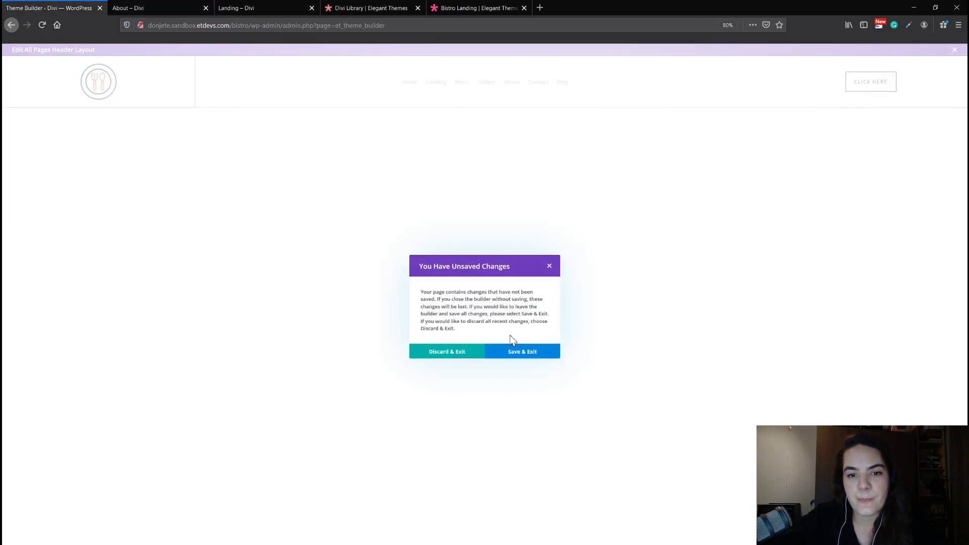
{"action": "left_click", "coordinate": [505, 355]}
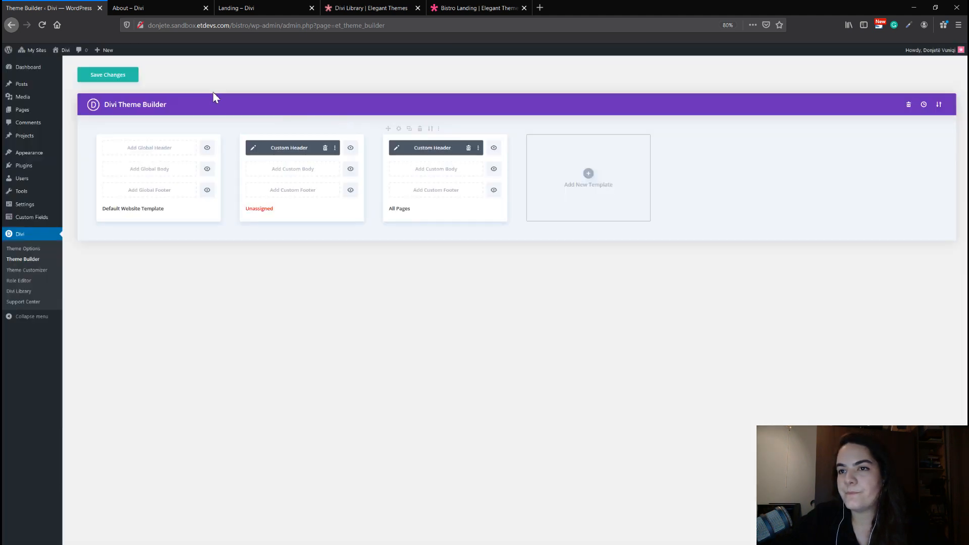
{"action": "left_click", "coordinate": [94, 78]}
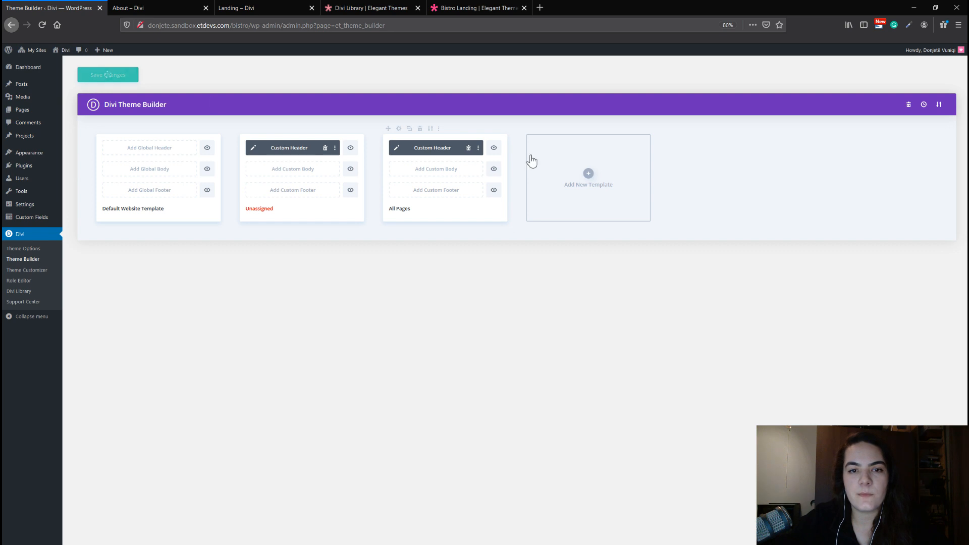
Step: Reload the About page and check where the custom header sits relative to the first section
{"action": "left_click", "coordinate": [194, 7]}
{"action": "key", "text": "F5"}
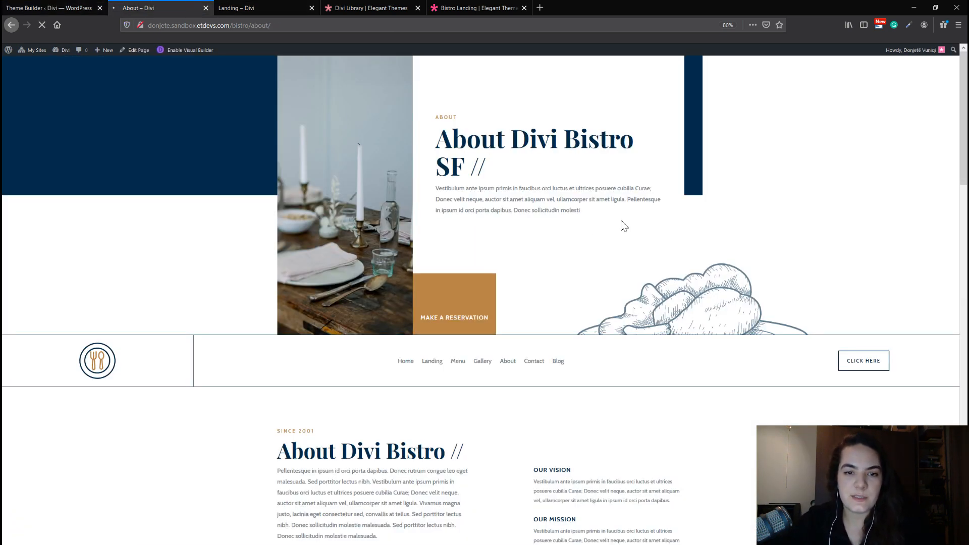
{"action": "scroll", "coordinate": [573, 256], "scroll_direction": "down", "scroll_amount": 3}
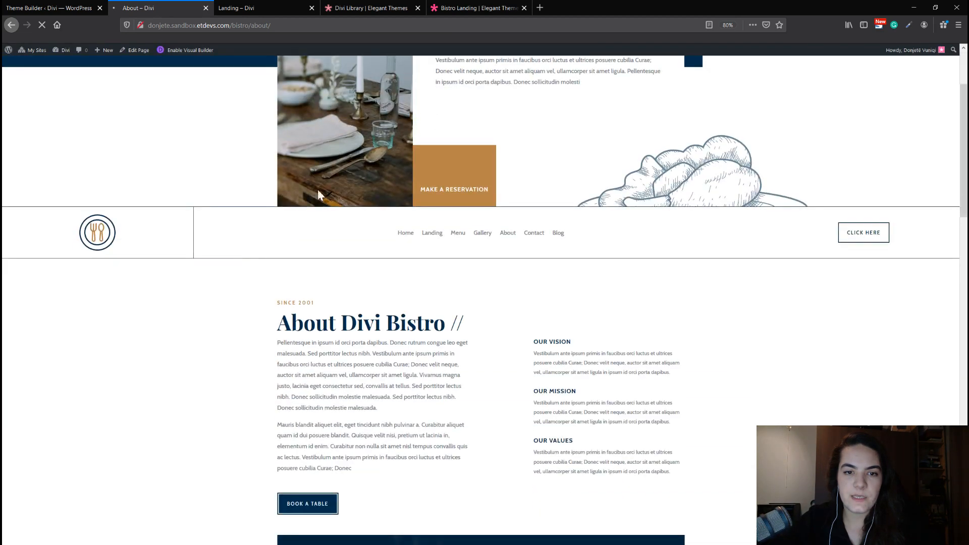
{"action": "scroll", "coordinate": [530, 174], "scroll_direction": "up", "scroll_amount": 3}
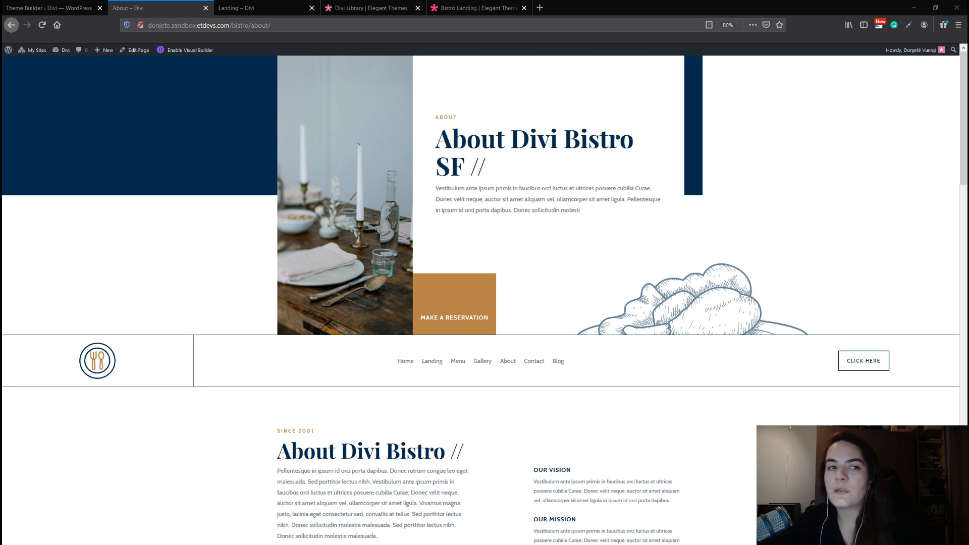
Step: Reopen the All Pages template's custom header layout and open the settings of its Code module
{"action": "left_click", "coordinate": [50, 8]}
{"action": "left_click", "coordinate": [398, 148]}
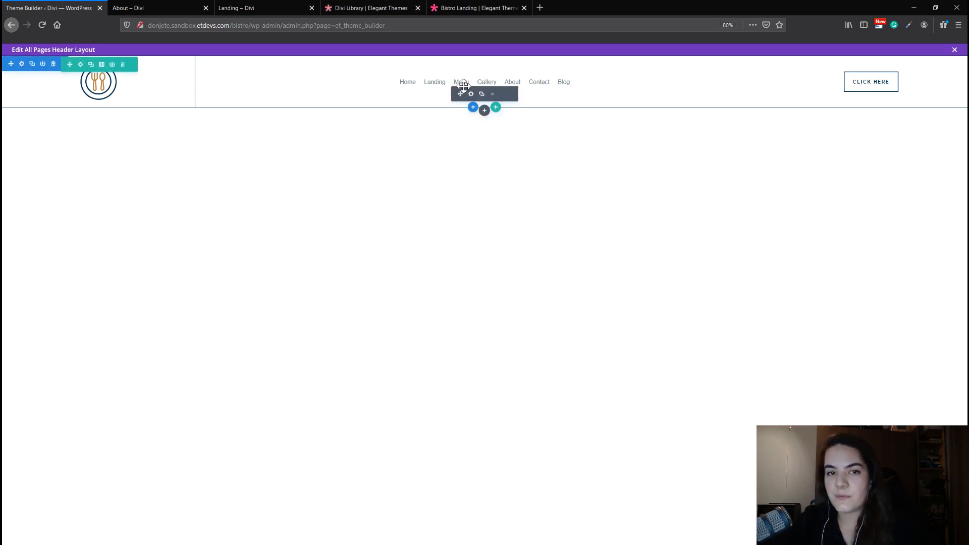
{"action": "left_click", "coordinate": [470, 95]}
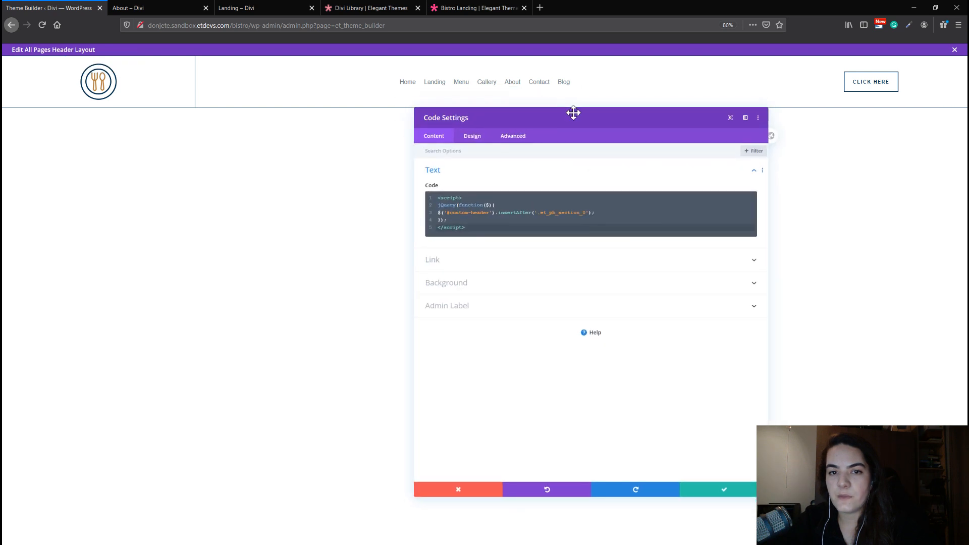
{"action": "left_click_drag", "start_coordinate": [574, 113], "coordinate": [532, 96]}
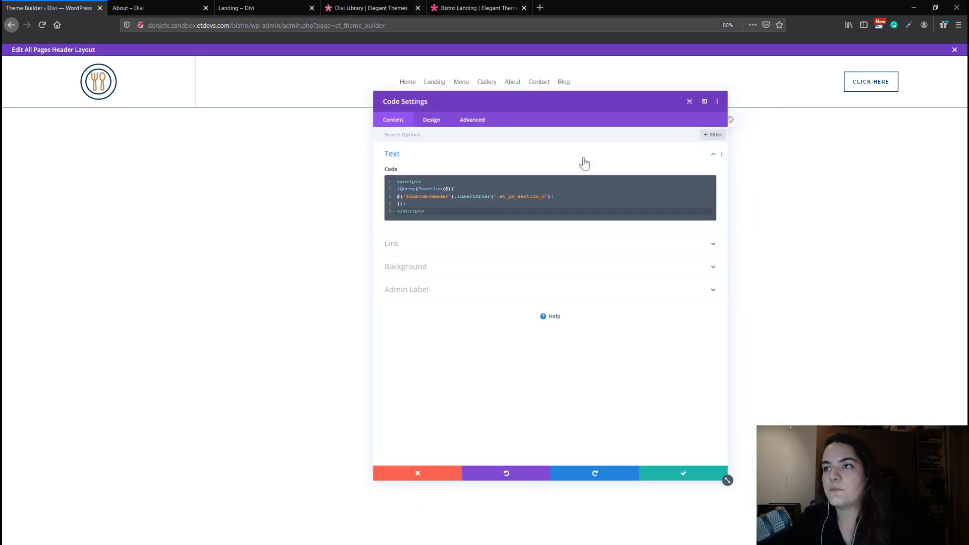
Step: Examine the script's '#custom-header' selector, the insertAfter method and the '.et_pb_section_0' target in the Code module
{"action": "mouse_move", "coordinate": [480, 202]}
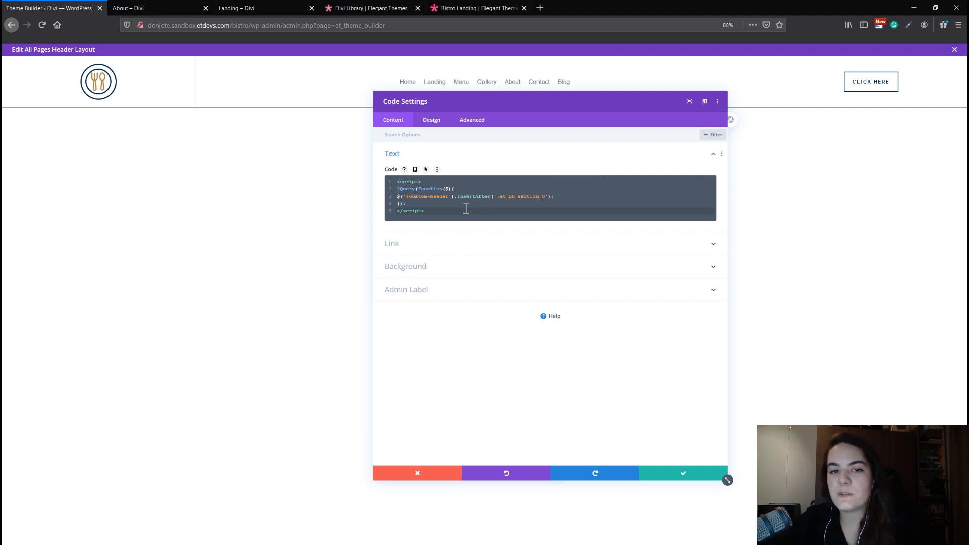
{"action": "left_click", "coordinate": [466, 204]}
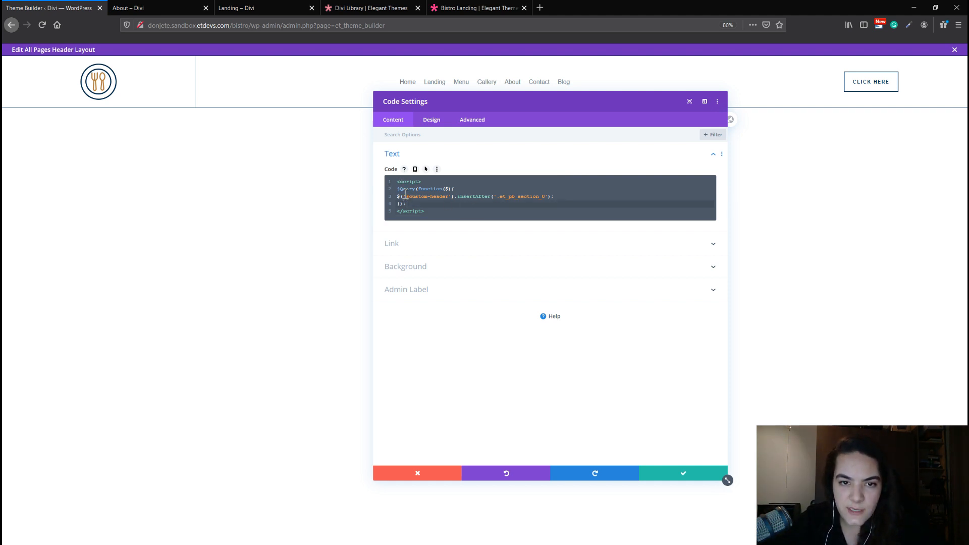
{"action": "left_click", "coordinate": [401, 189]}
{"action": "left_click", "coordinate": [420, 196]}
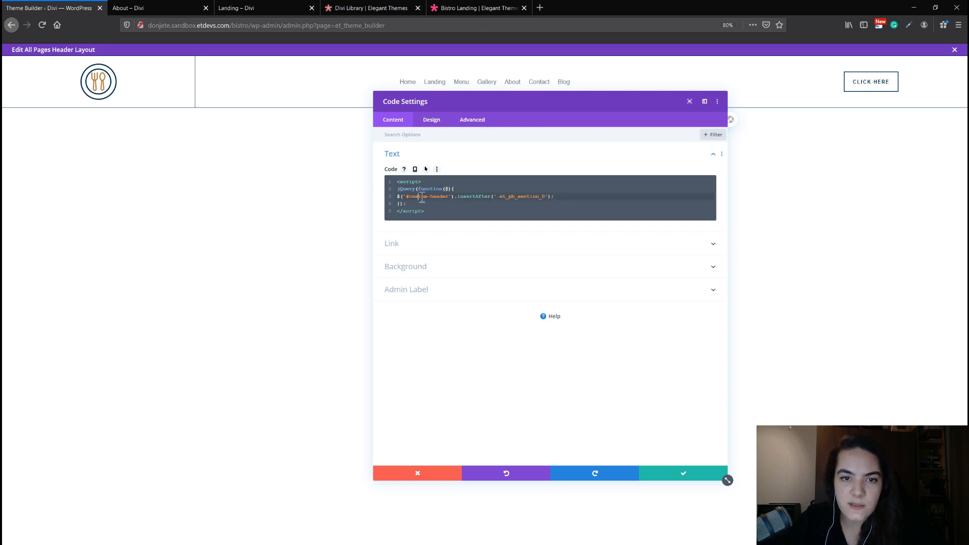
{"action": "left_click_drag", "start_coordinate": [449, 196], "coordinate": [406, 198]}
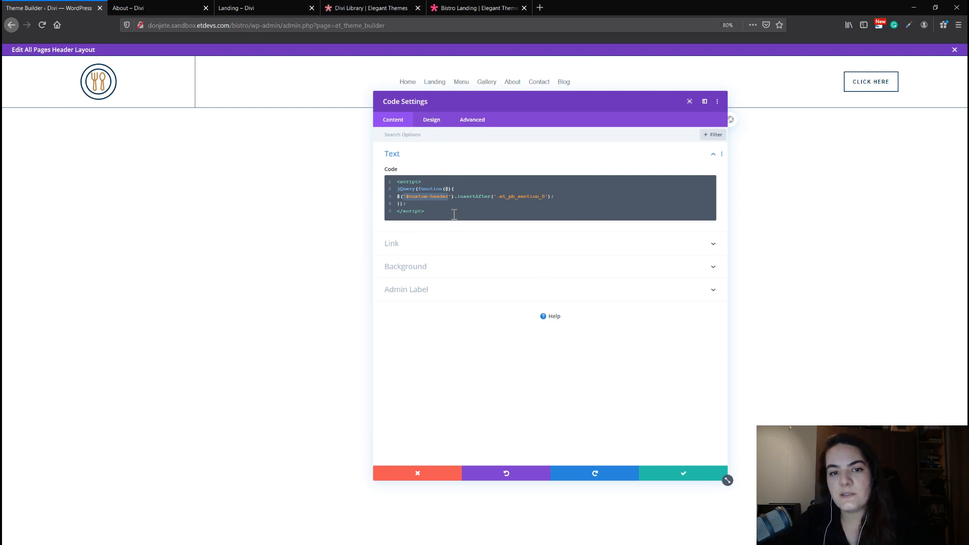
{"action": "left_click_drag", "start_coordinate": [456, 198], "coordinate": [389, 207]}
{"action": "left_click_drag", "start_coordinate": [453, 198], "coordinate": [397, 197]}
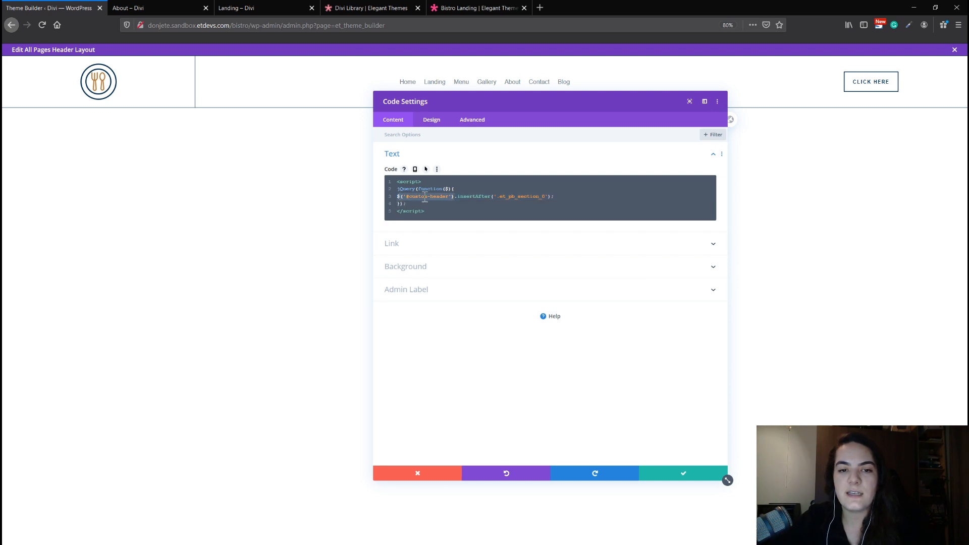
{"action": "left_click_drag", "start_coordinate": [457, 197], "coordinate": [494, 199]}
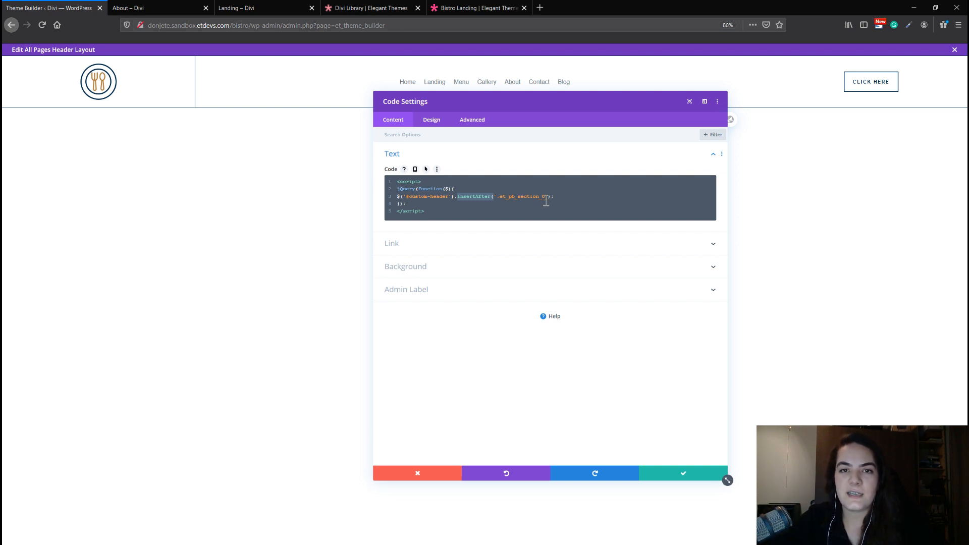
{"action": "left_click_drag", "start_coordinate": [548, 197], "coordinate": [500, 199]}
{"action": "left_click", "coordinate": [465, 198]}
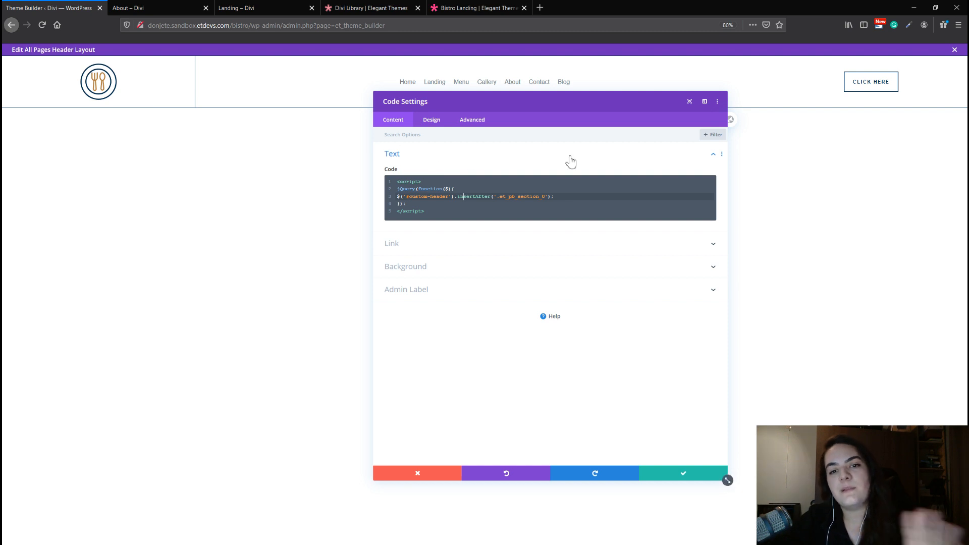
{"action": "left_click", "coordinate": [542, 201]}
{"action": "type", "text": "_0"}
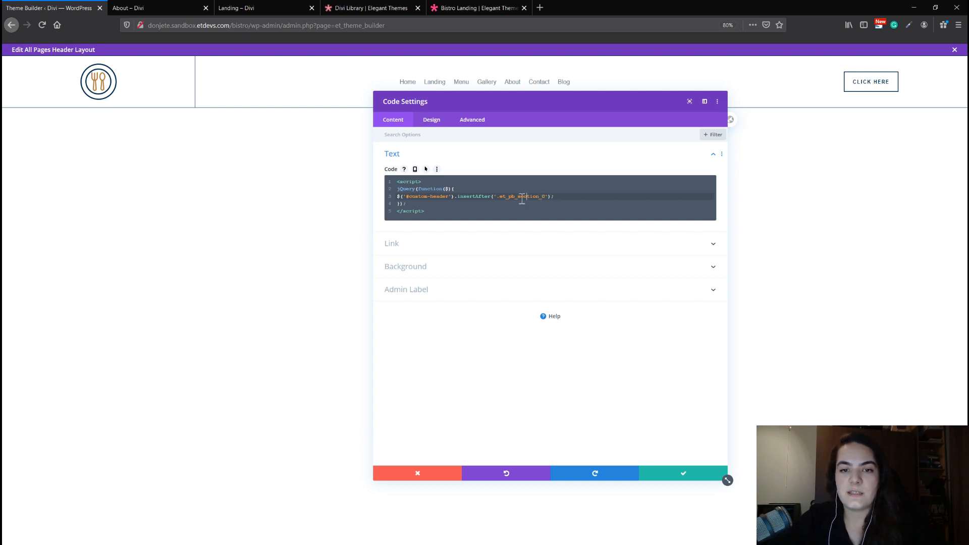
{"action": "left_click_drag", "start_coordinate": [494, 198], "coordinate": [549, 202]}
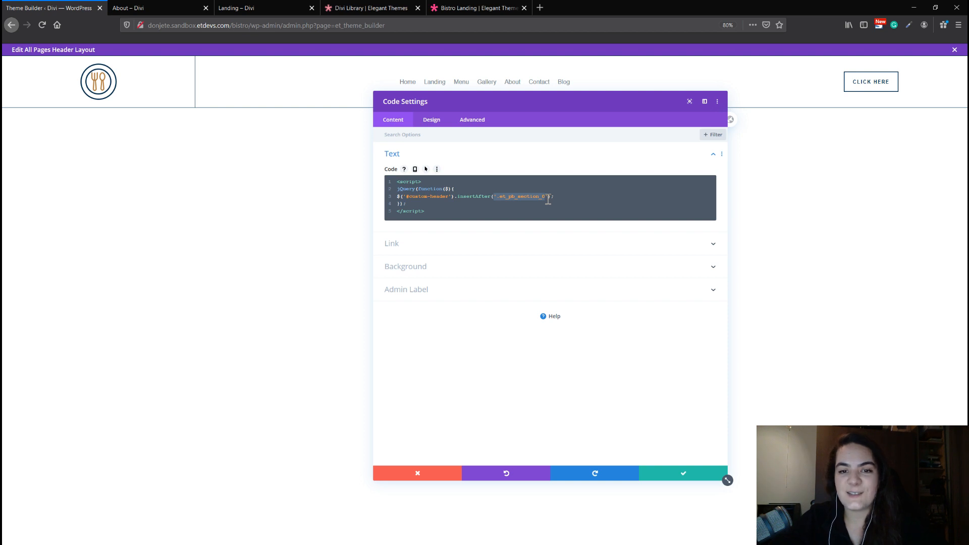